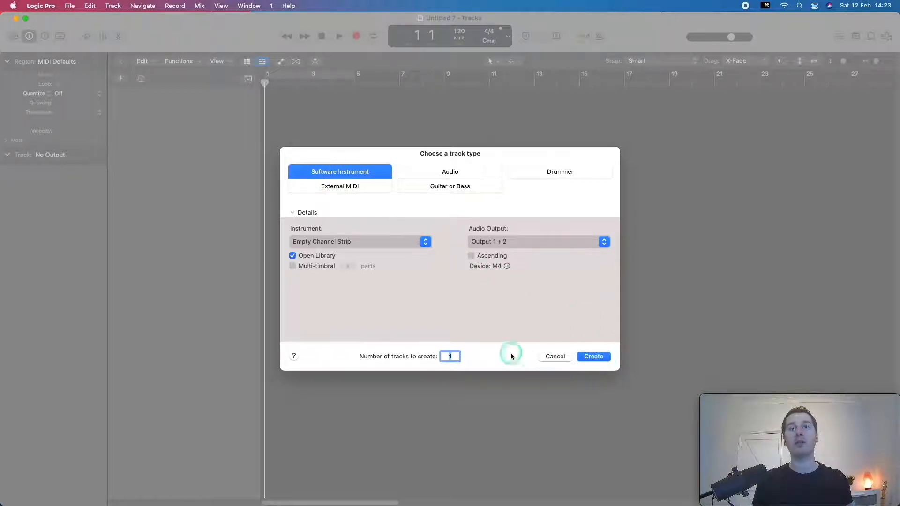
Step: Create one software instrument track and load the Classic Analog Pad patch from the Synthesizer pads, after auditioning other pads
left_click(594, 357)
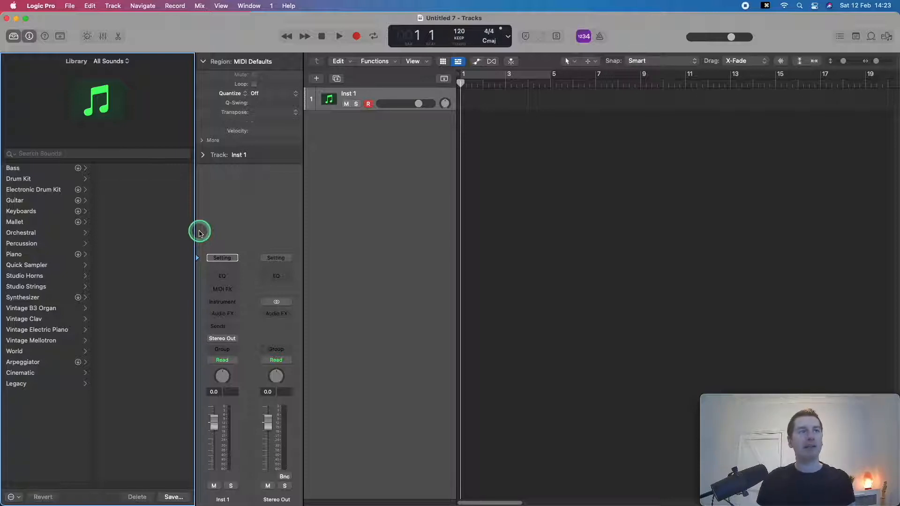
left_click(29, 299)
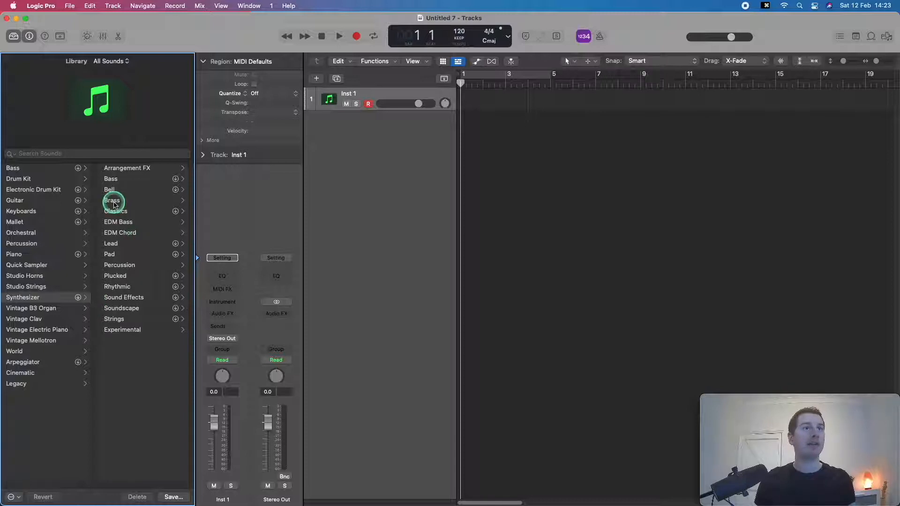
left_click(116, 244)
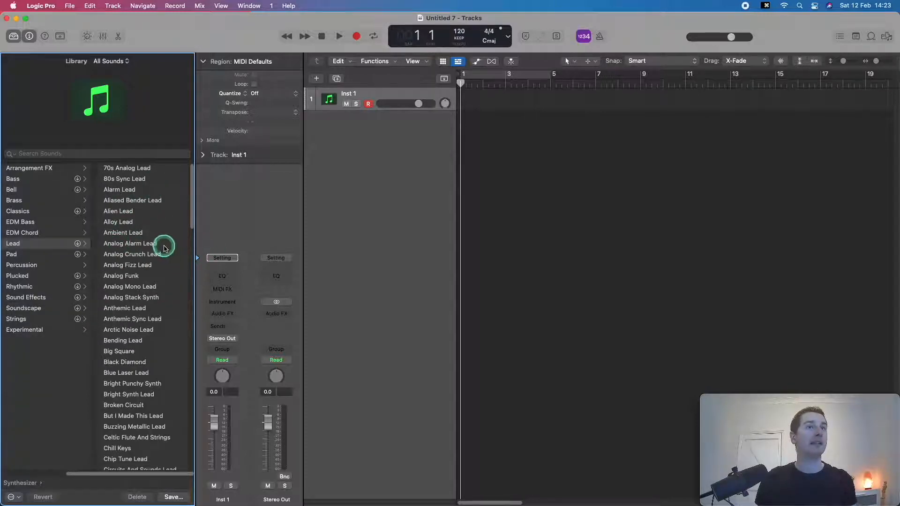
left_click(22, 255)
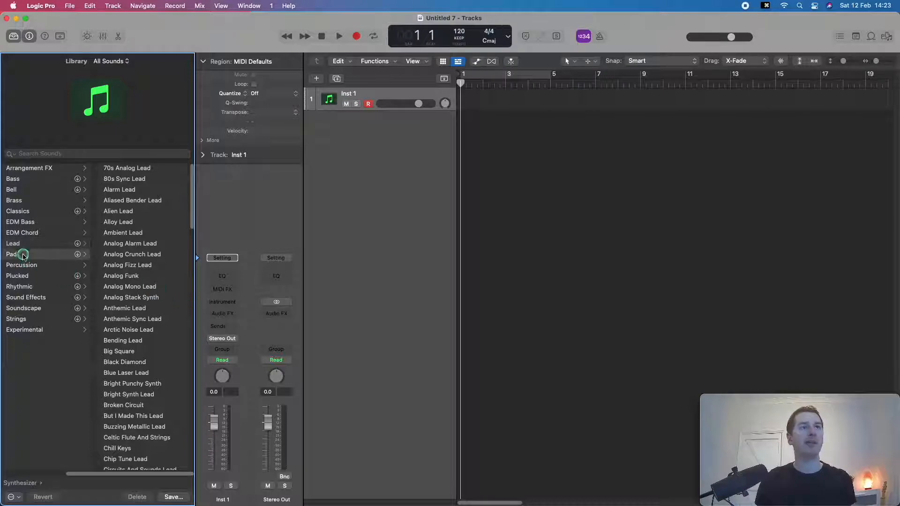
left_click(180, 322)
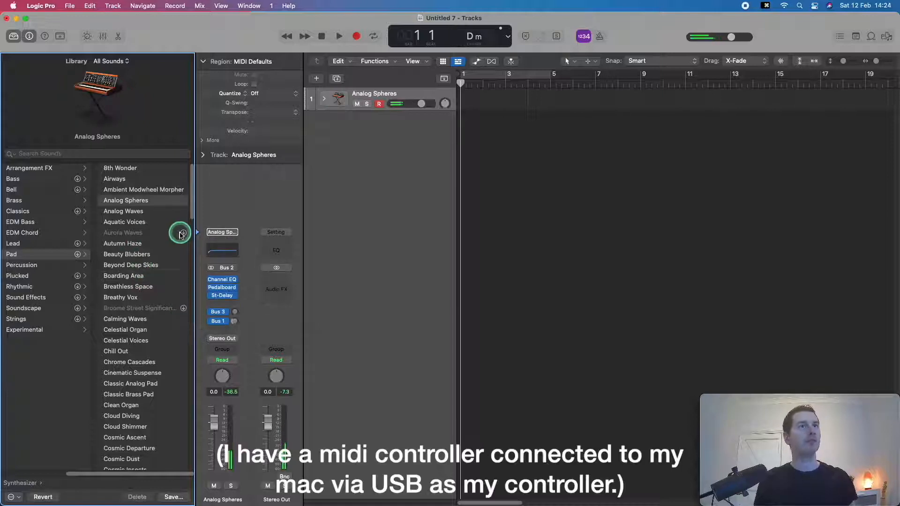
left_click(137, 340)
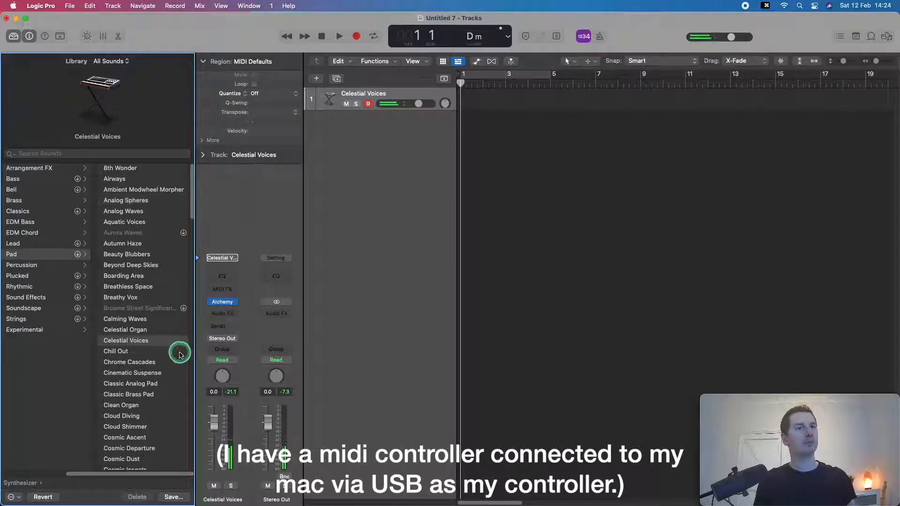
left_click(141, 383)
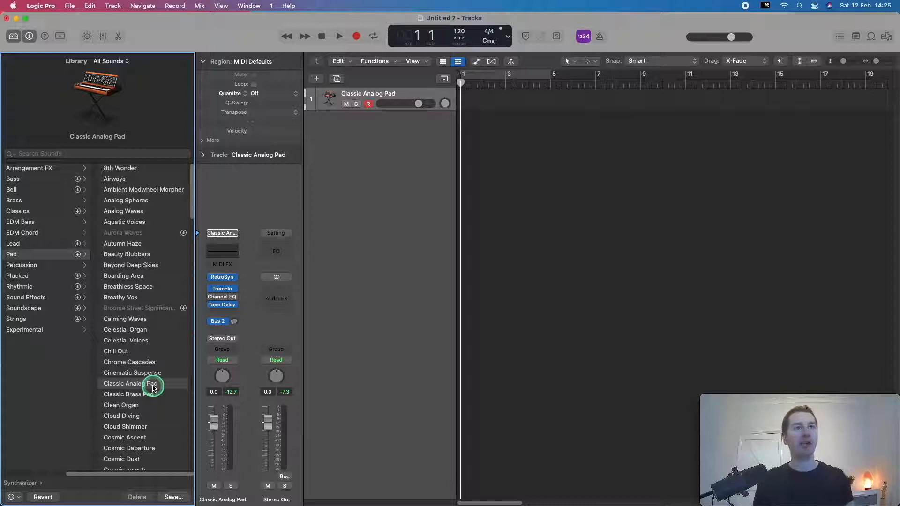
left_click(225, 236)
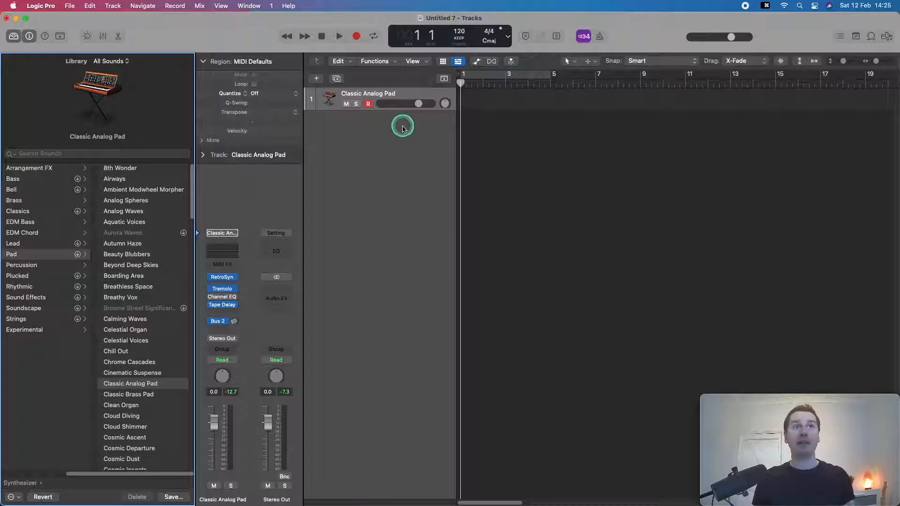
Step: Disarm the Classic Analog Pad track and arm it for recording again
left_click(370, 104)
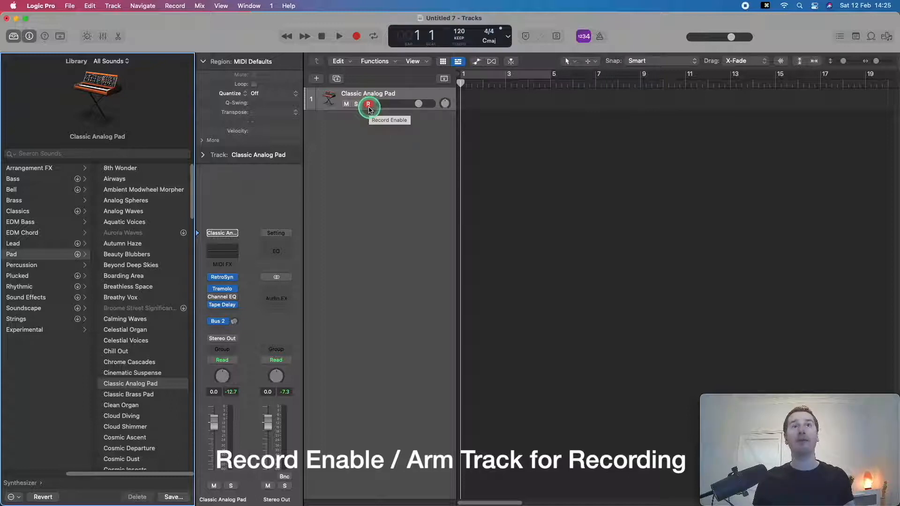
left_click(368, 104)
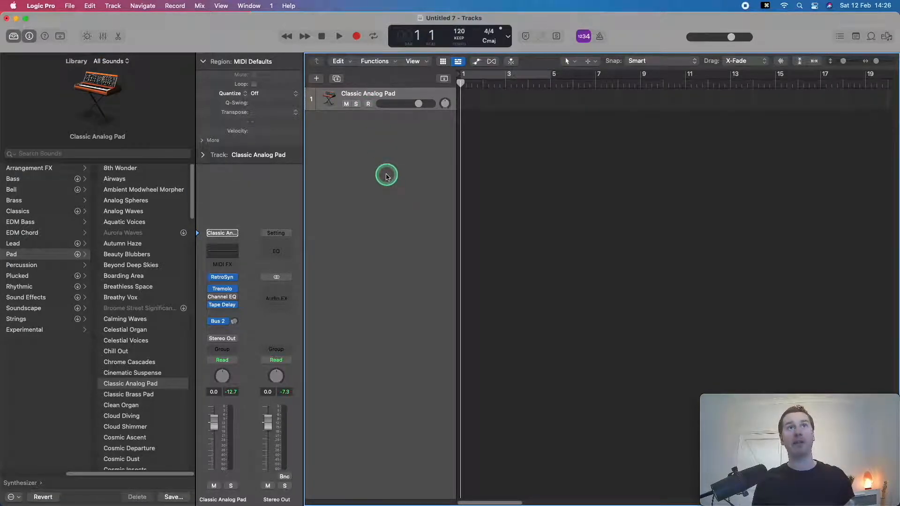
left_click(368, 104)
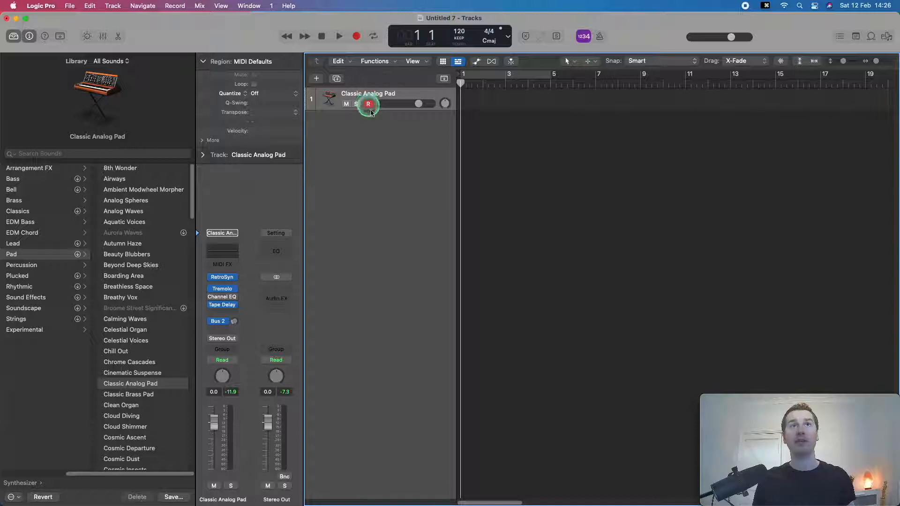
left_click(406, 208)
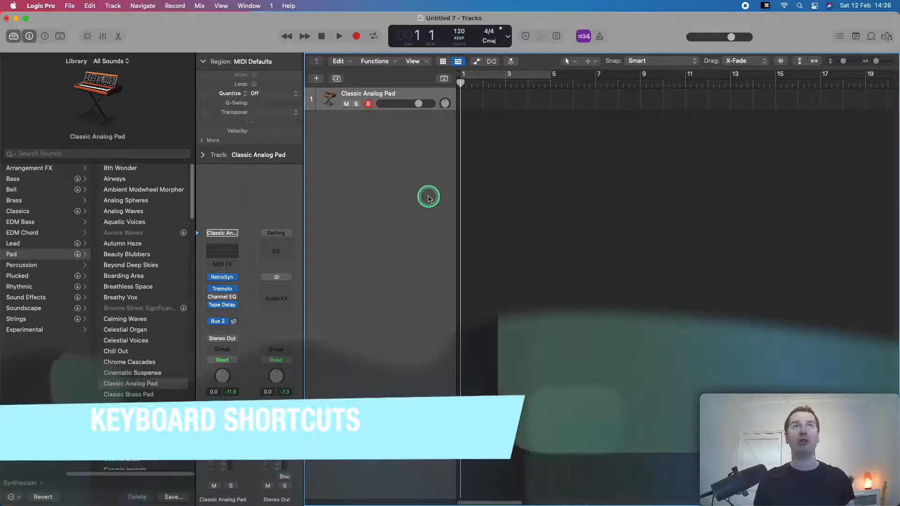
Step: Record a test take on the Classic Analog Pad track from bar 1 to about bar 6, switching the metronome on during recording
key("r")
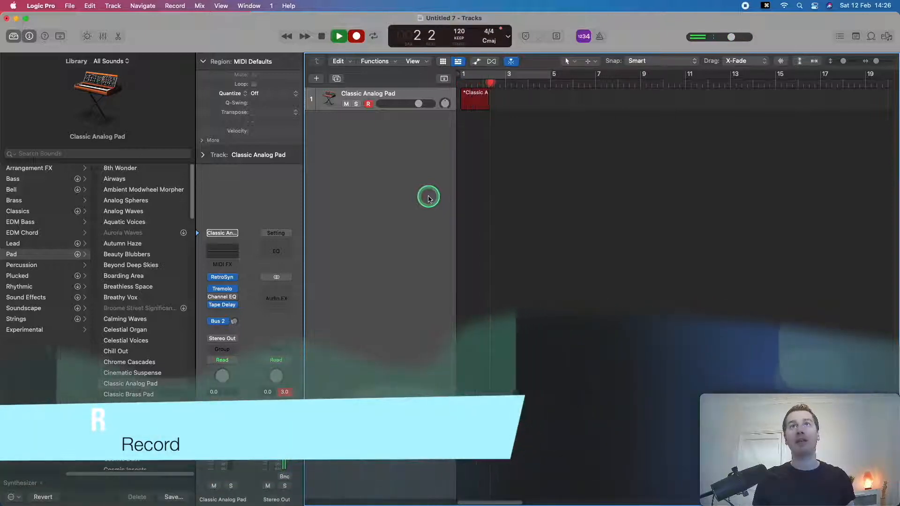
key("k")
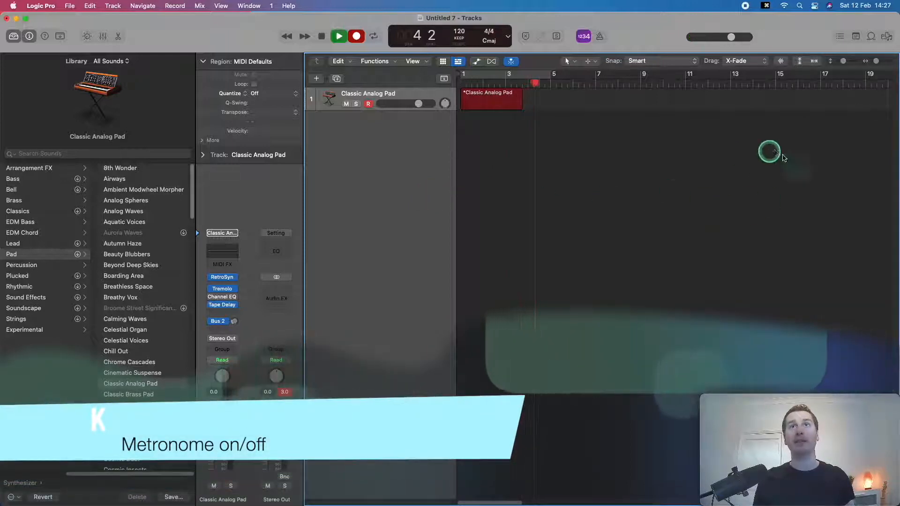
left_click(600, 37)
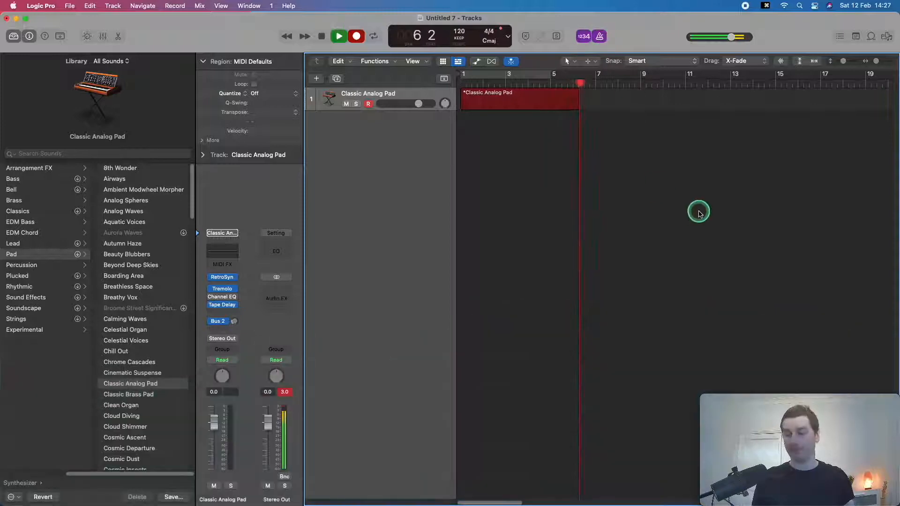
key("space")
Step: Toggle the metronome on and off several times while the transport is stopped, leaving it off
key("k")
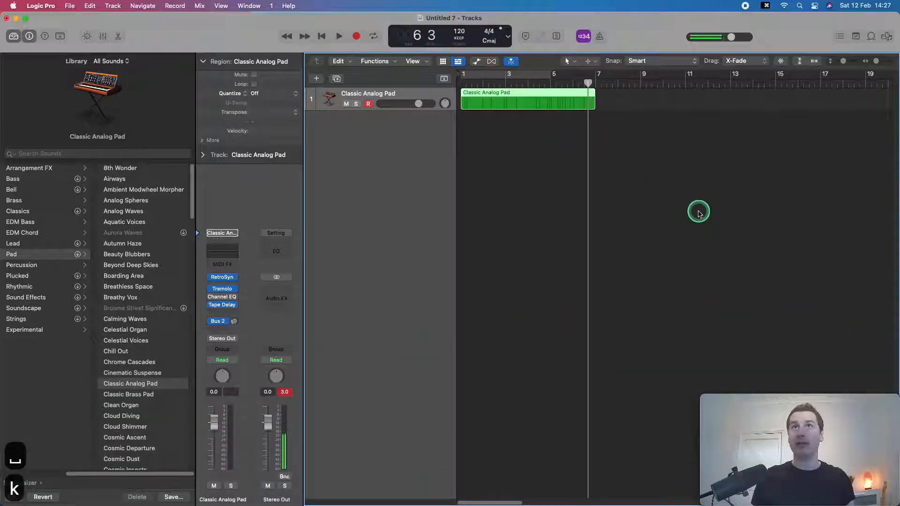
key("k")
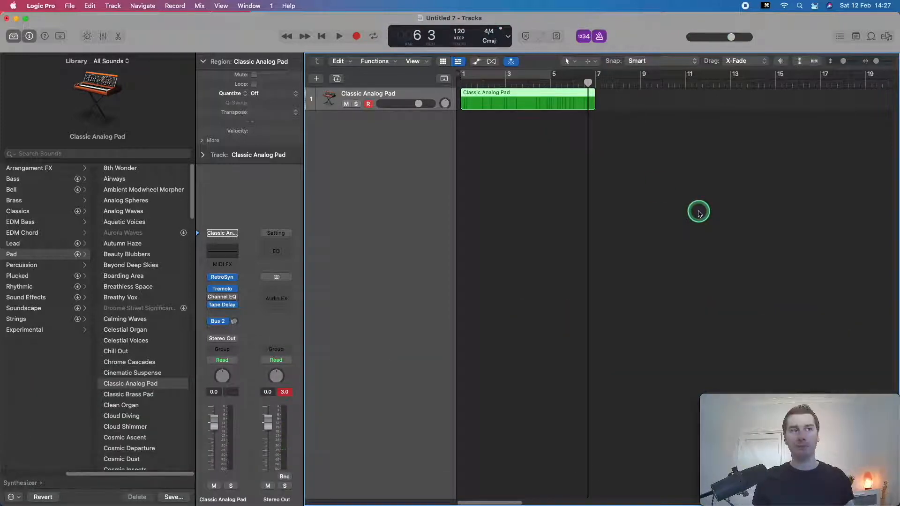
key("k")
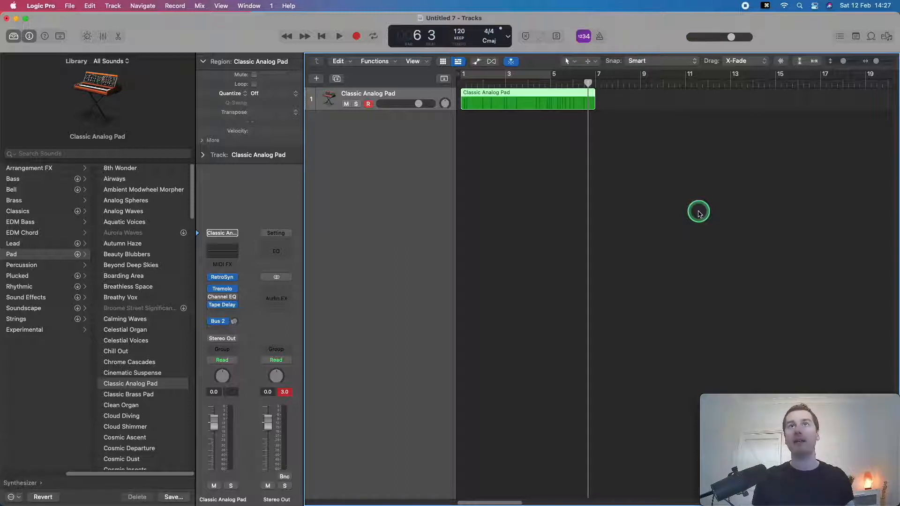
key("k")
key("k")
key("k")
key("k")
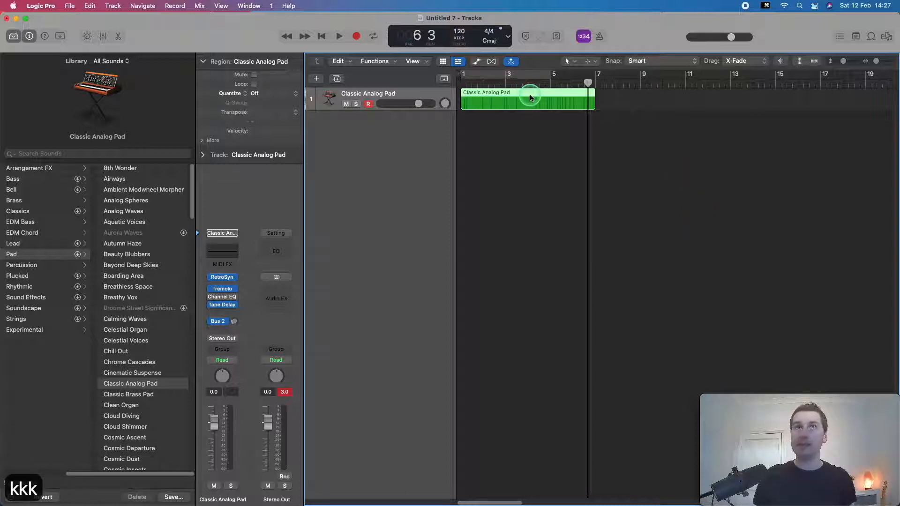
Step: Delete the recorded test region from the Classic Analog Pad track and return the playhead to bar 1
left_click(631, 182)
left_click(541, 93)
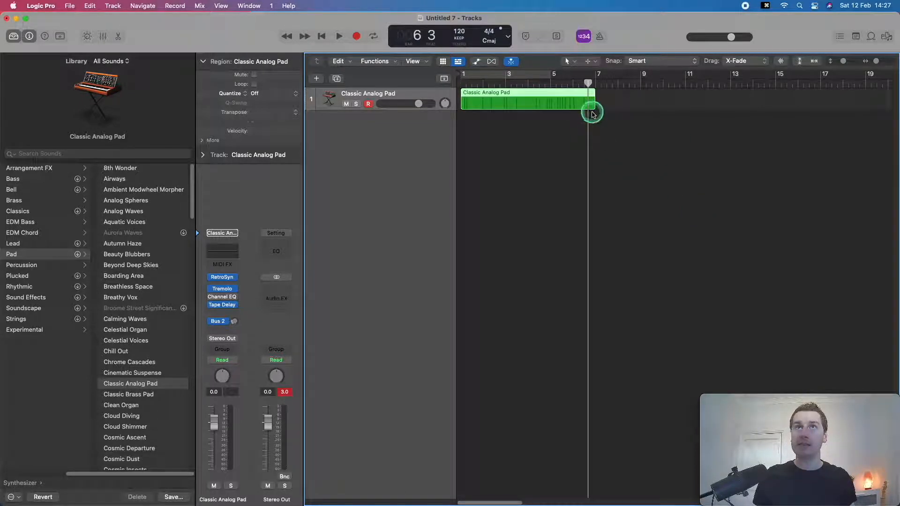
left_click(551, 147)
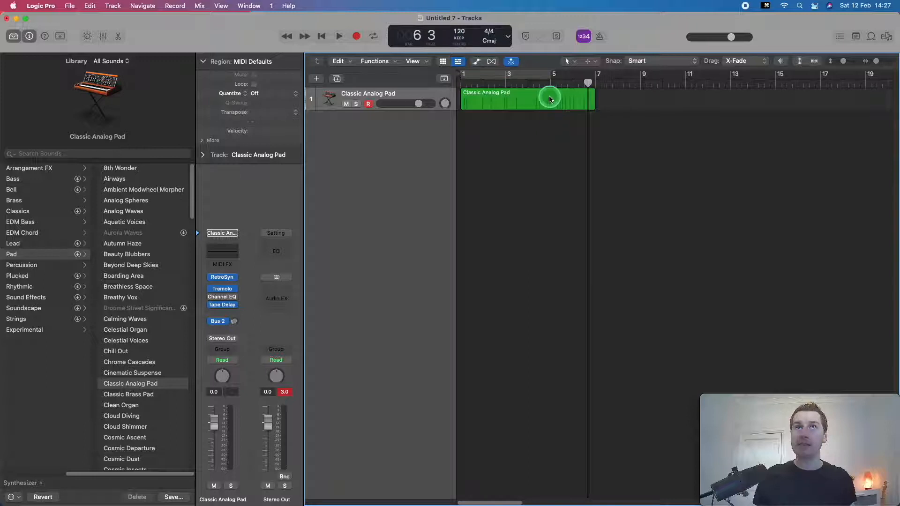
left_click(550, 99)
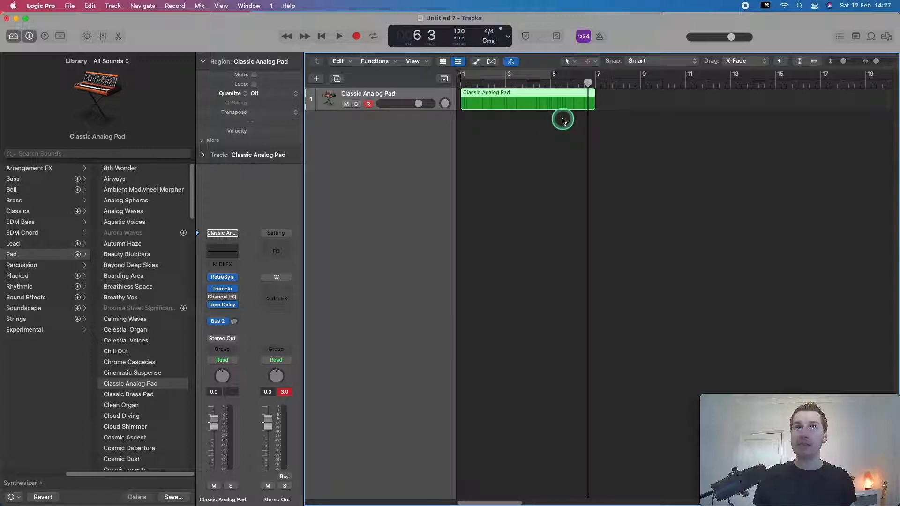
key("Delete")
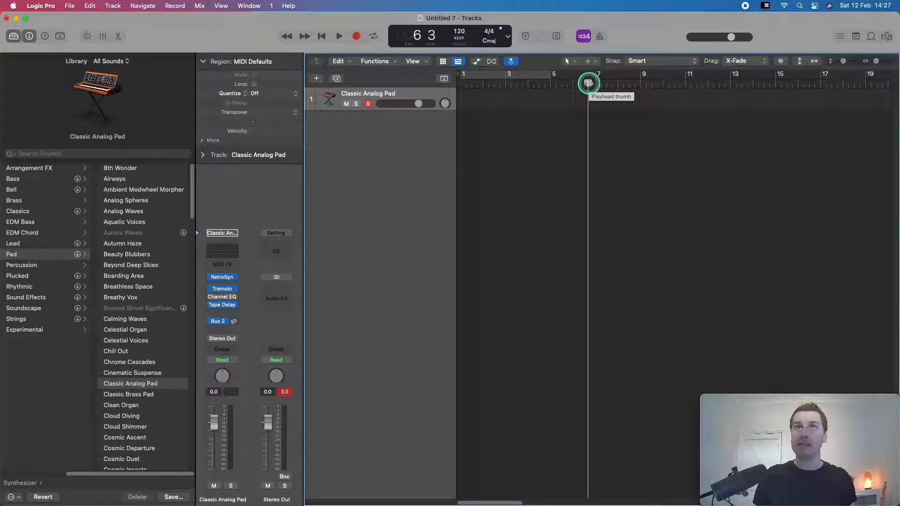
key("Return")
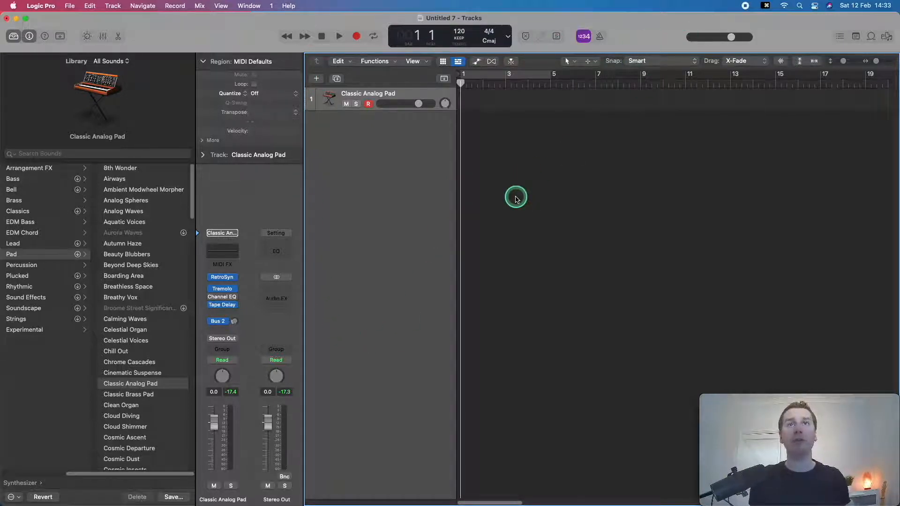
Step: Record another take on the Classic Analog Pad track from bar 1 to about bar 7, turning the metronome on while recording
key("r")
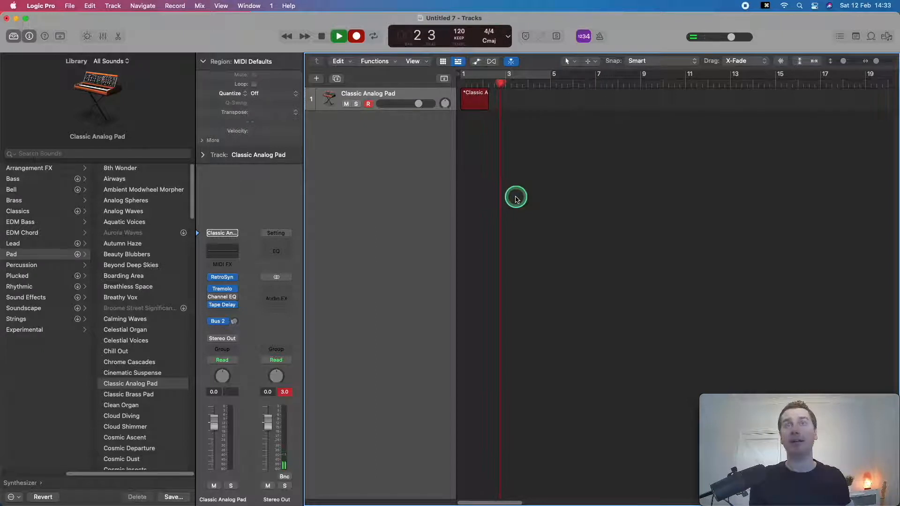
key("k")
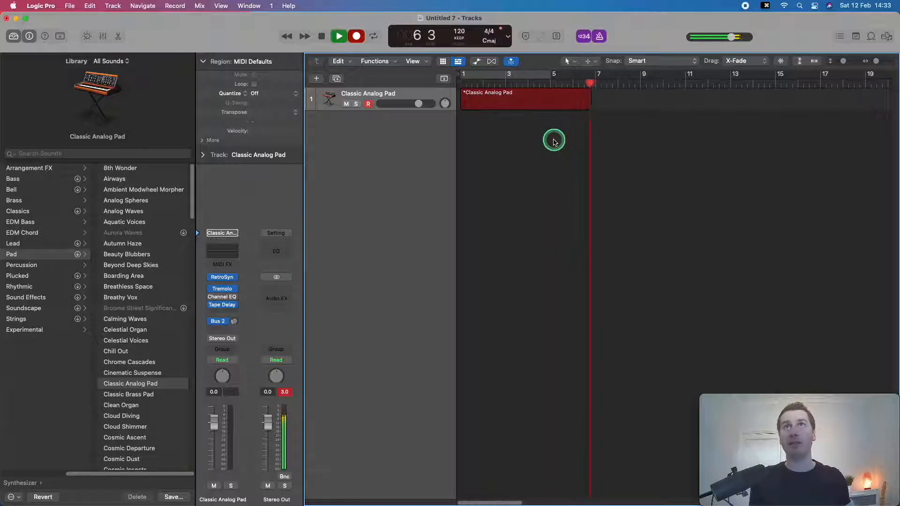
key("space")
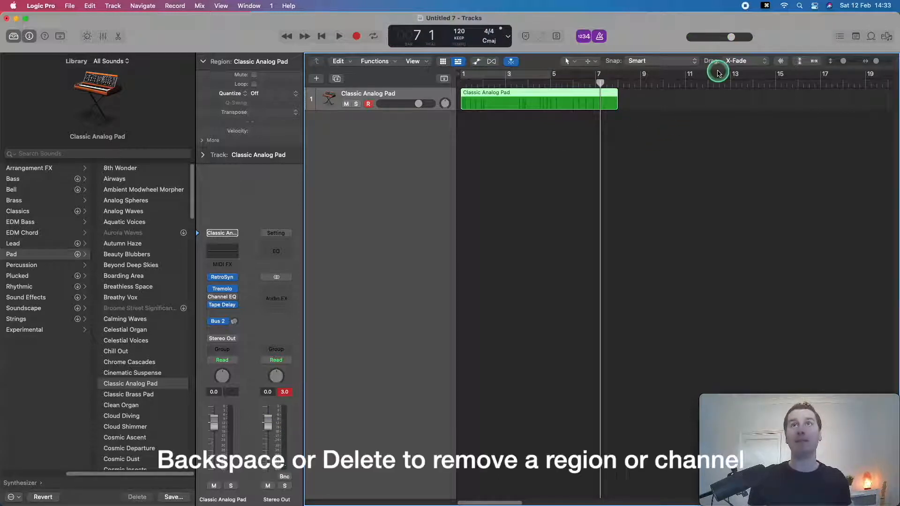
Step: Remove the second take's region and move the playhead back to the start of the project
key("BackSpace")
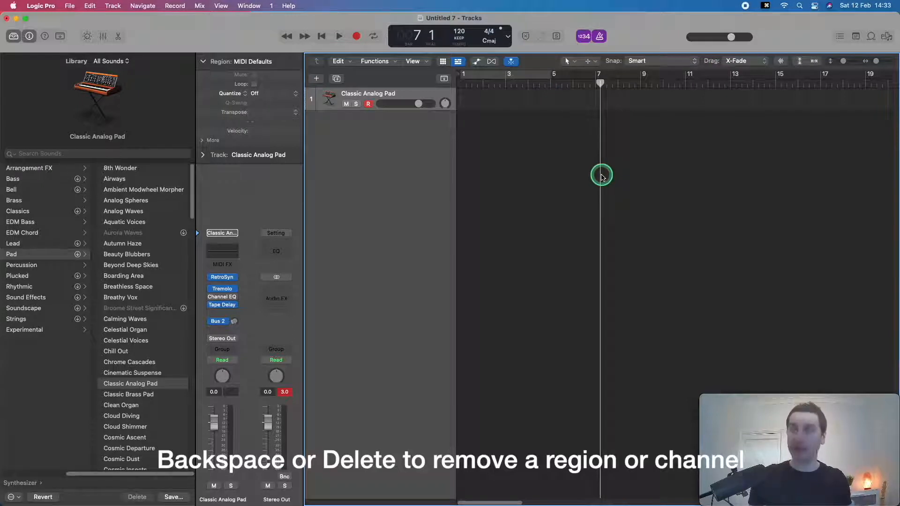
key("Return")
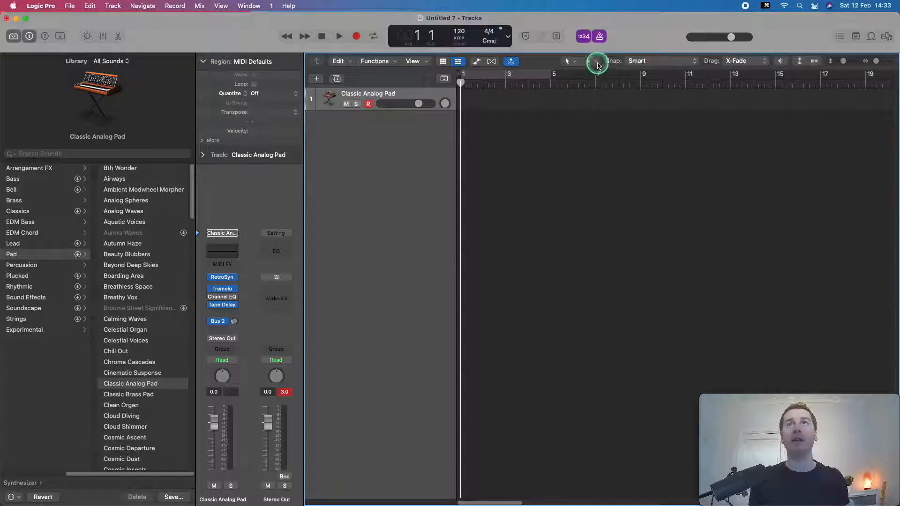
left_click(601, 37)
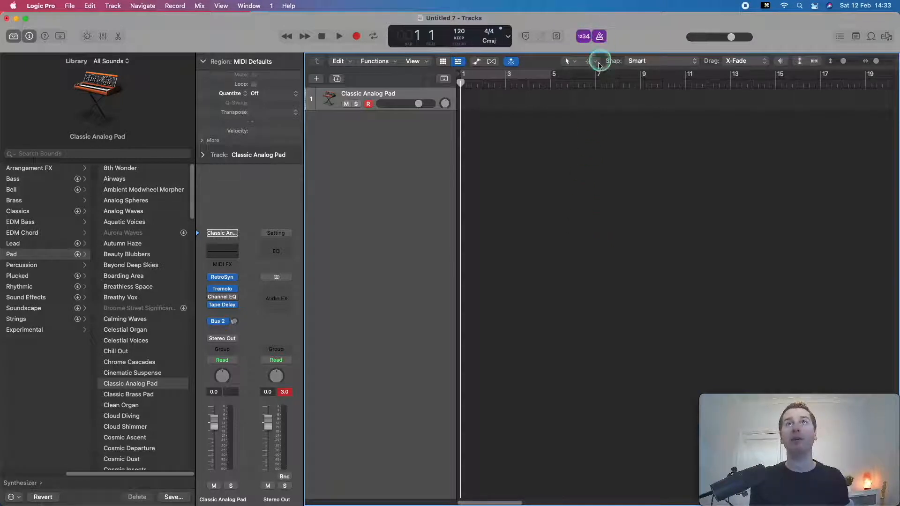
left_click(583, 39)
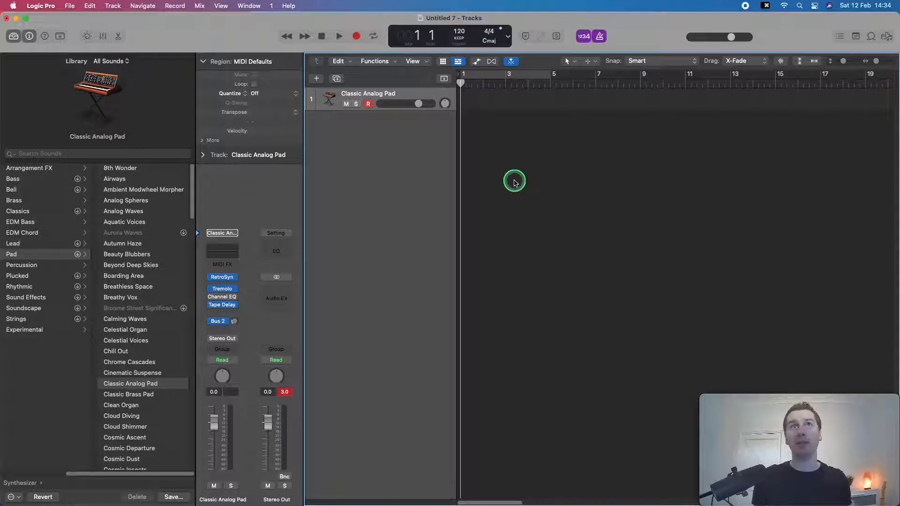
Step: Record a four-bar chord part on the Classic Analog Pad track with the metronome and open the region in the Piano Roll
key("r")
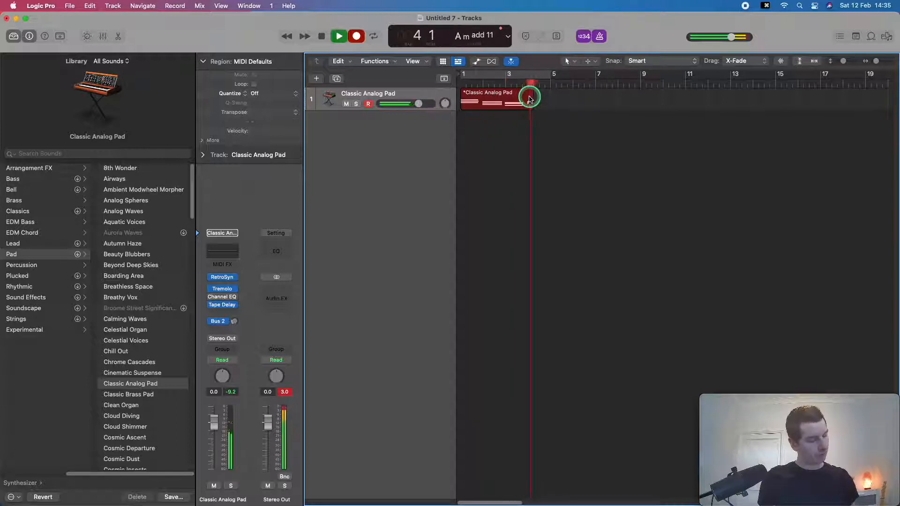
key("space")
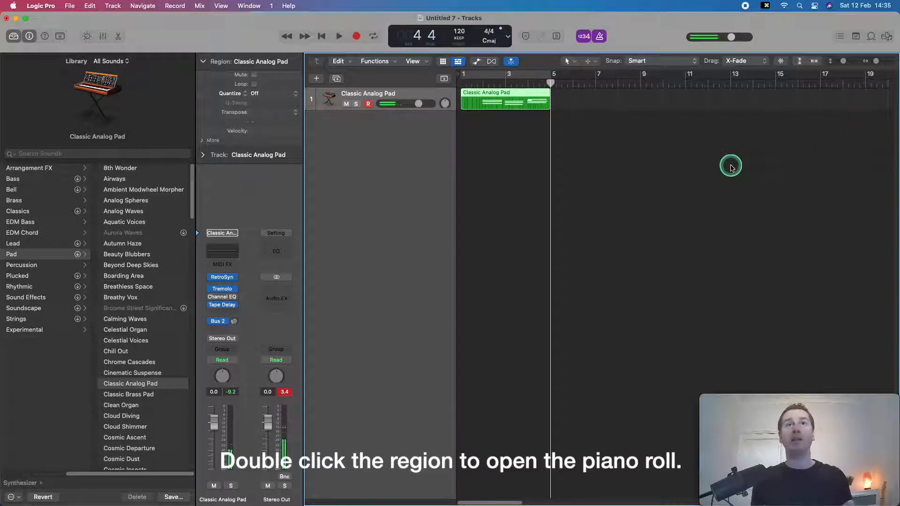
double_click(519, 104)
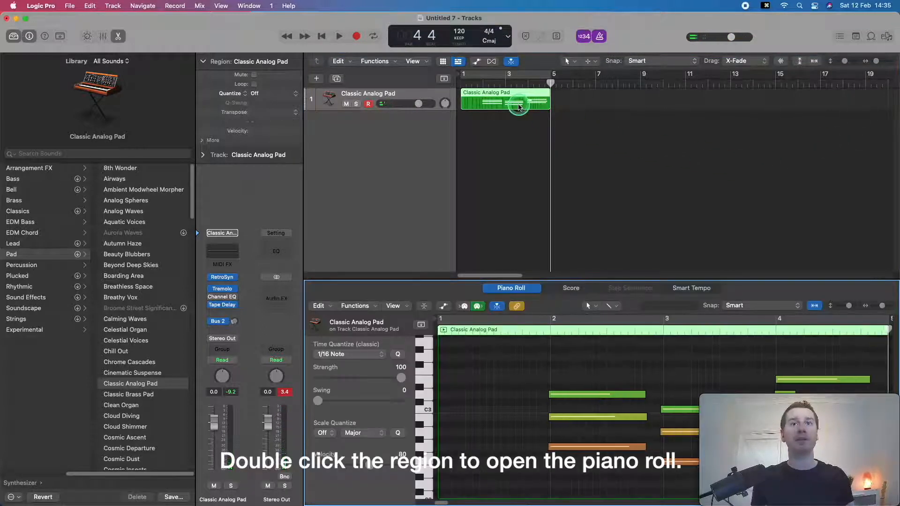
left_click(536, 168)
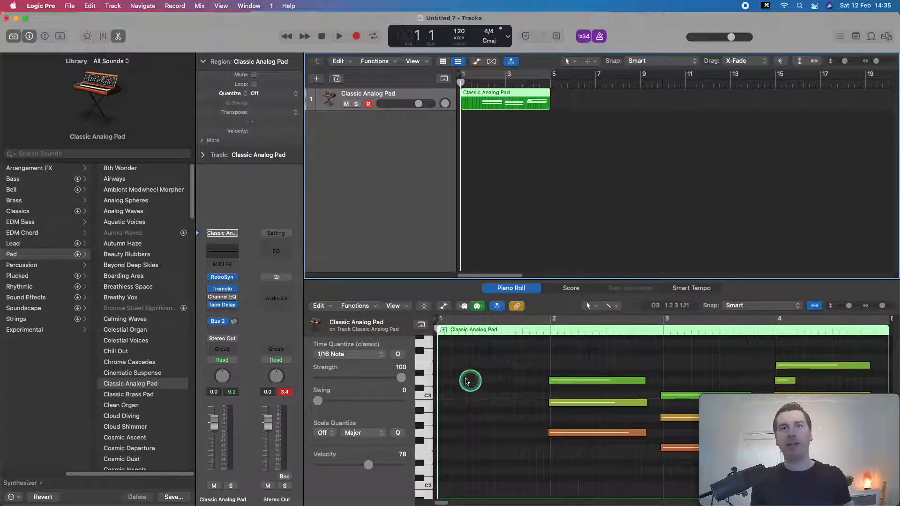
Step: Move the Classic Analog Pad region one bar to the right and extend its start back to bar 1
left_click_drag(467, 365, 429, 462)
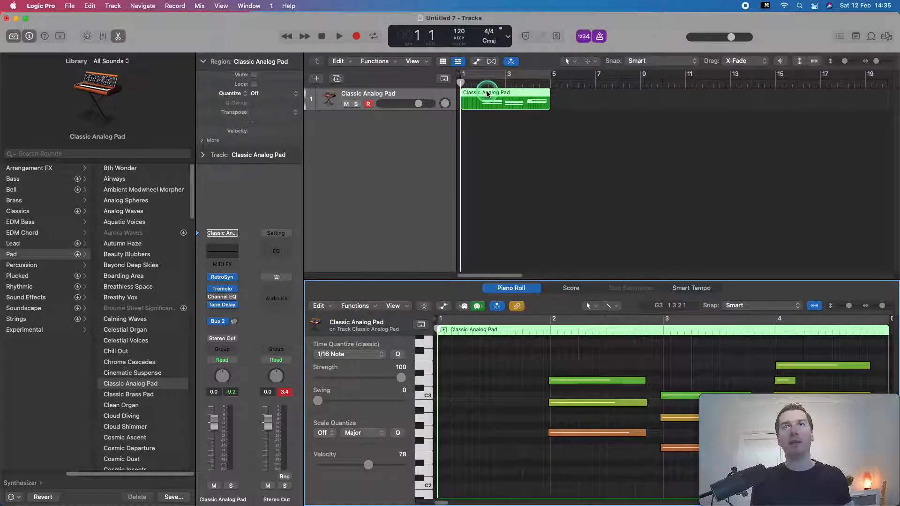
left_click_drag(488, 93, 512, 95)
left_click(484, 117)
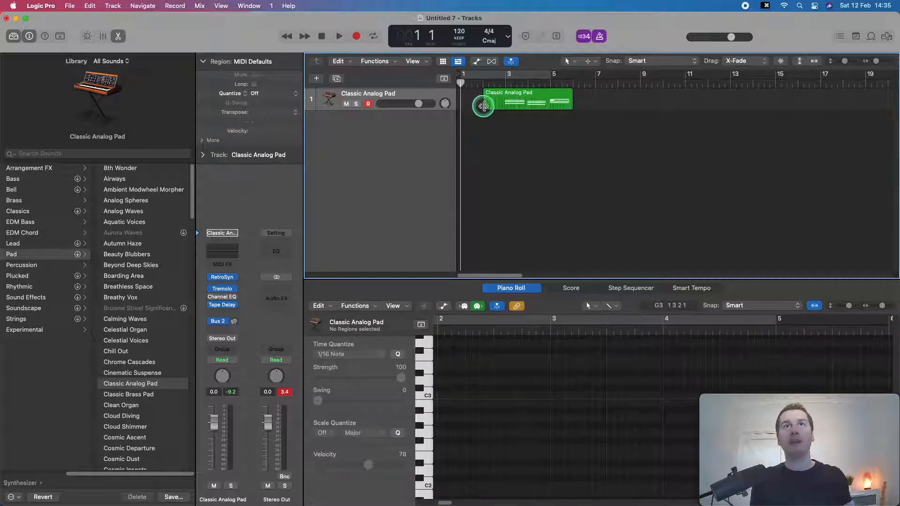
left_click_drag(484, 105, 462, 108)
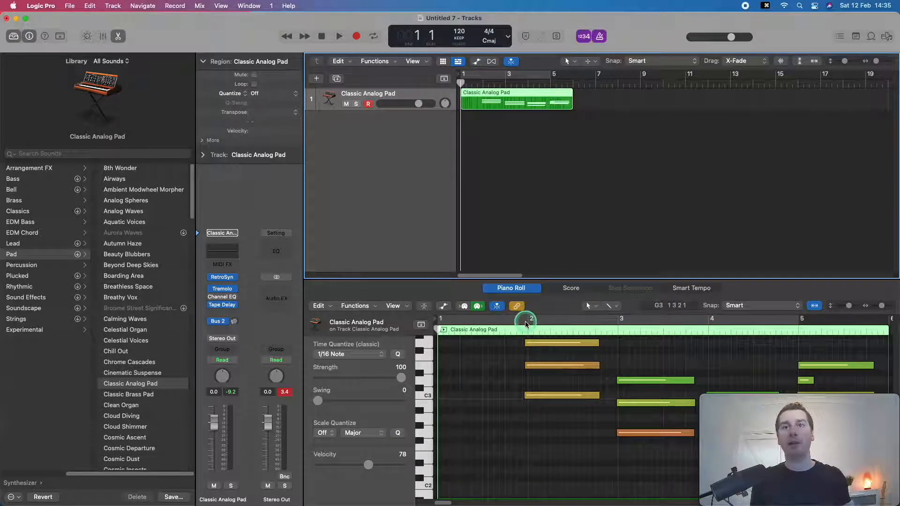
left_click(522, 431)
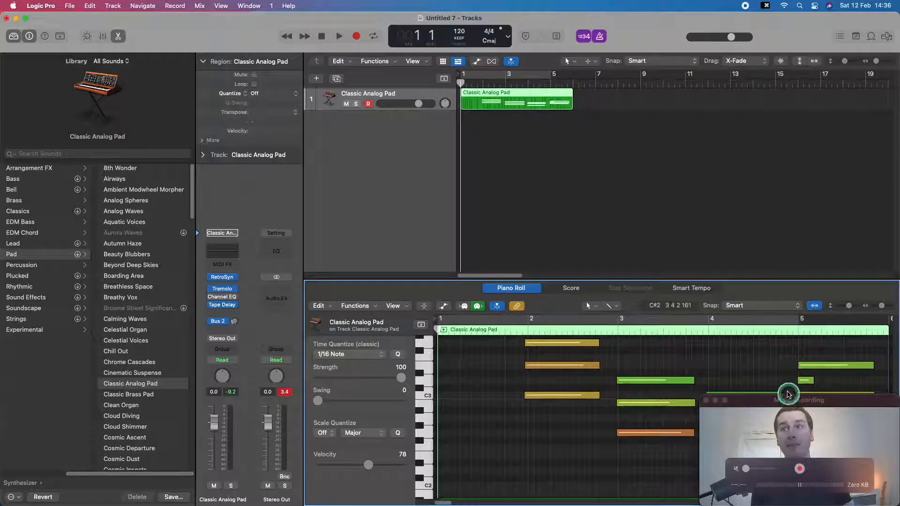
Step: Play the Classic Analog Pad region through once from bar 1, viewing its notes, and return the playhead to the start
left_click_drag(786, 402, 785, 164)
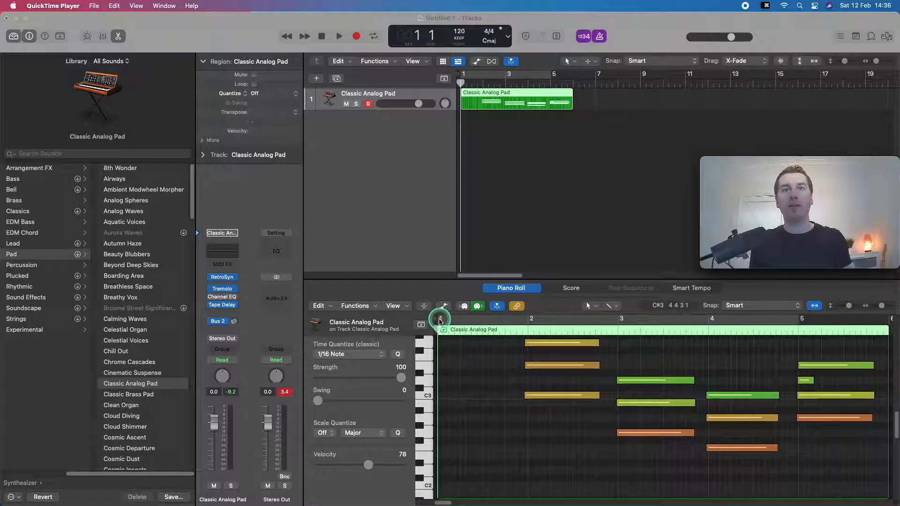
key("space")
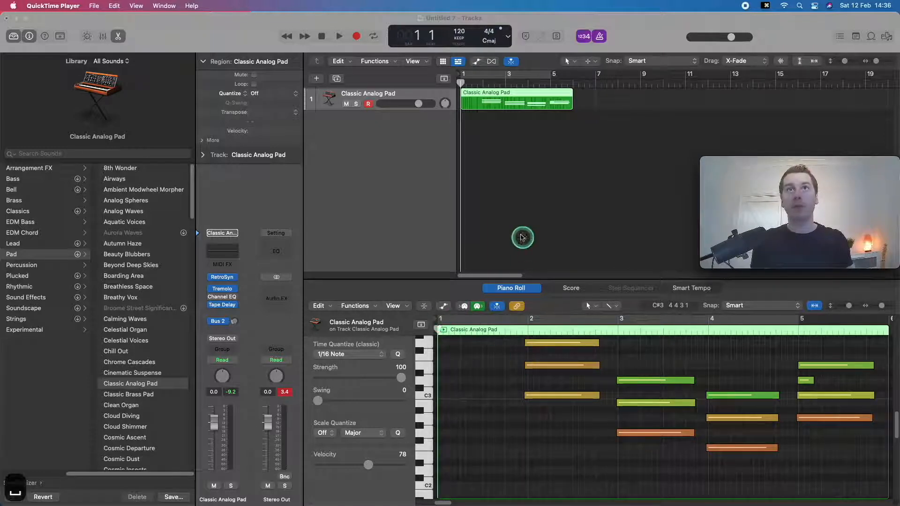
left_click(496, 173)
key("space")
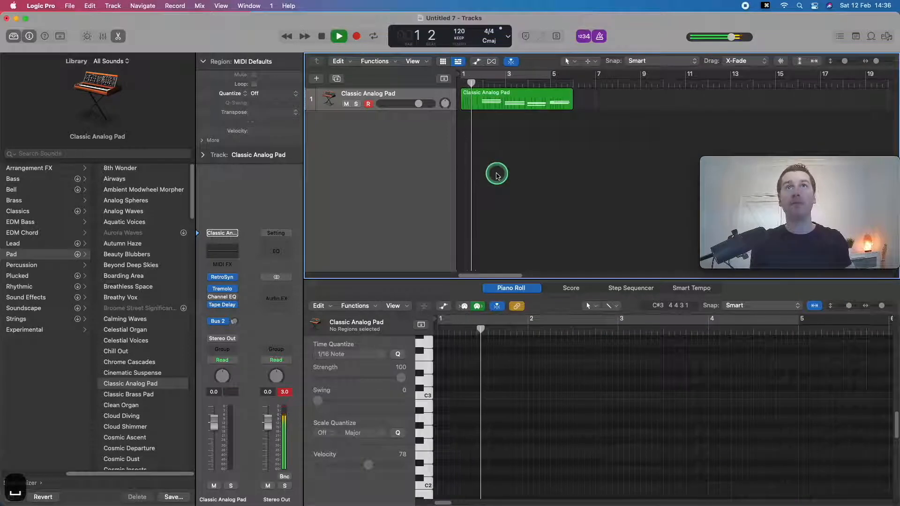
left_click(507, 104)
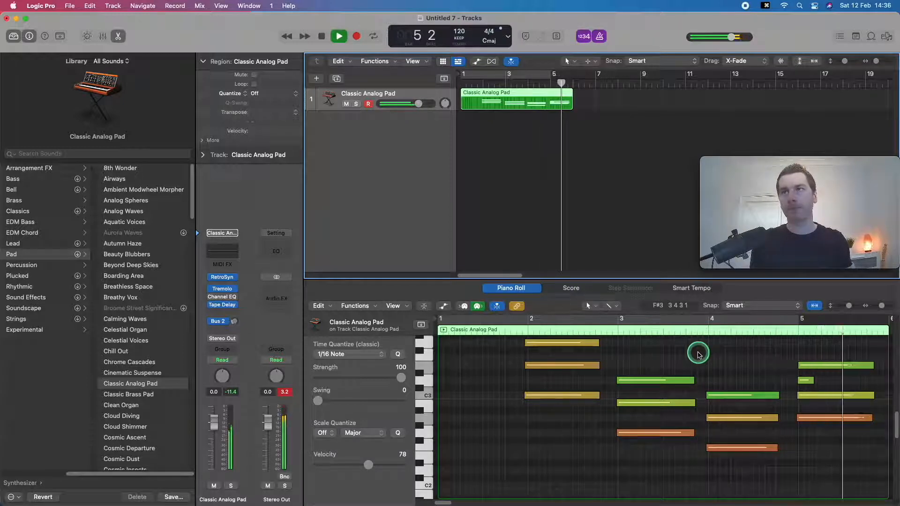
key("space")
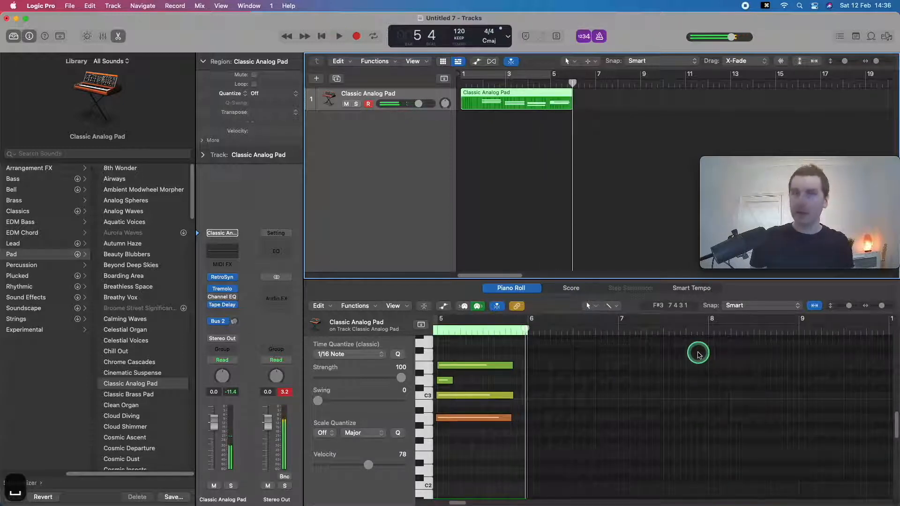
key("Return")
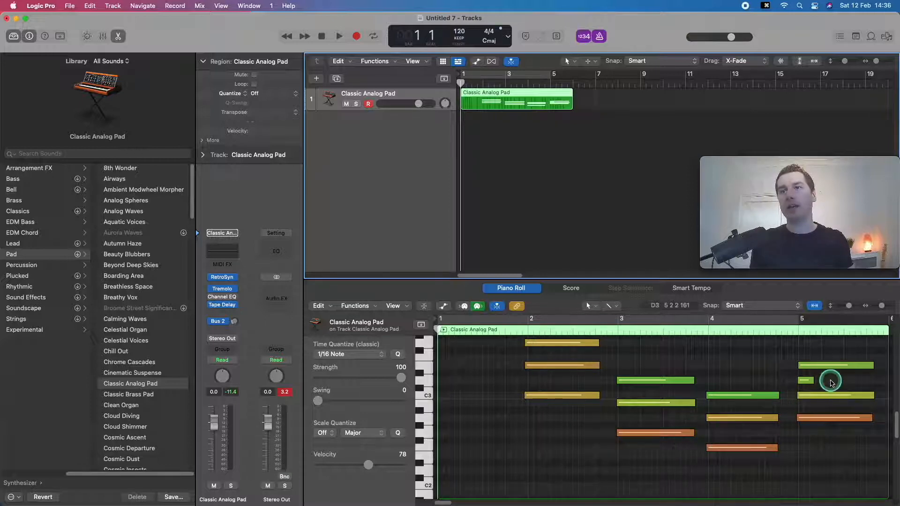
Step: Quantize all notes of the Classic Analog Pad region to 1/1 Note
left_click(809, 380)
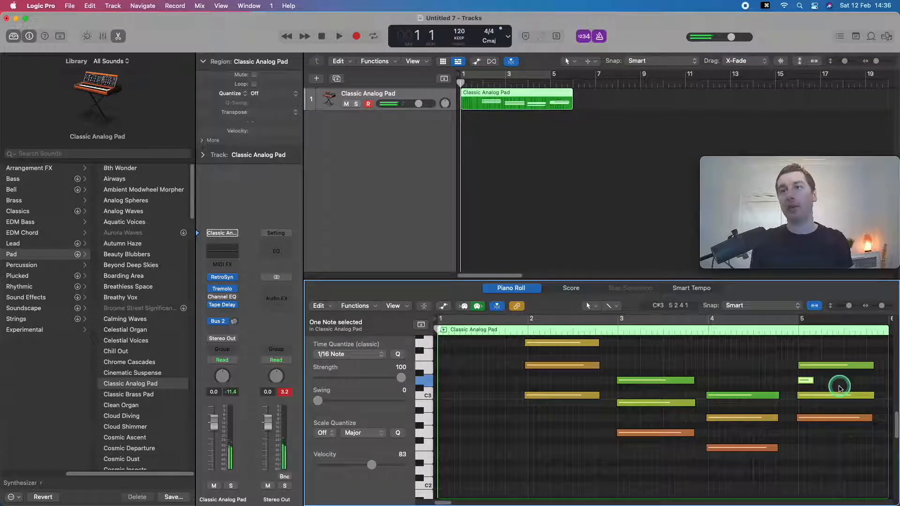
left_click(805, 465)
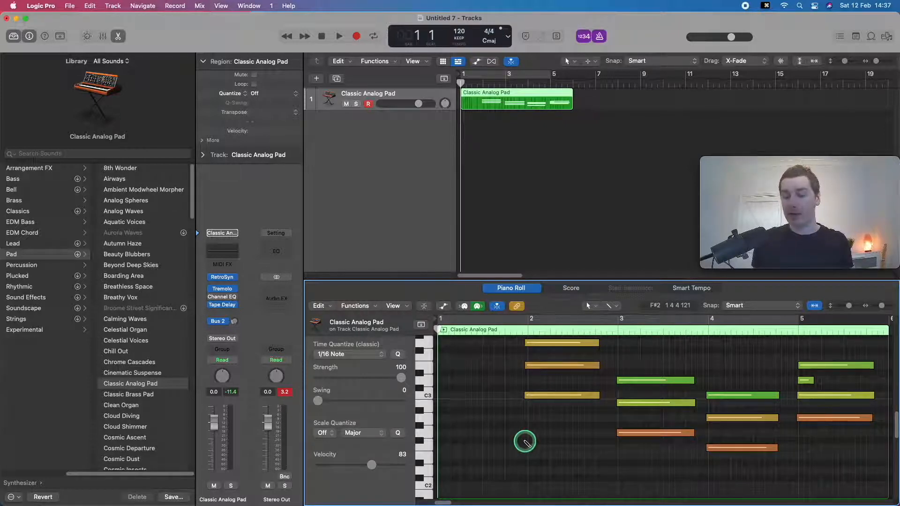
key("super+a")
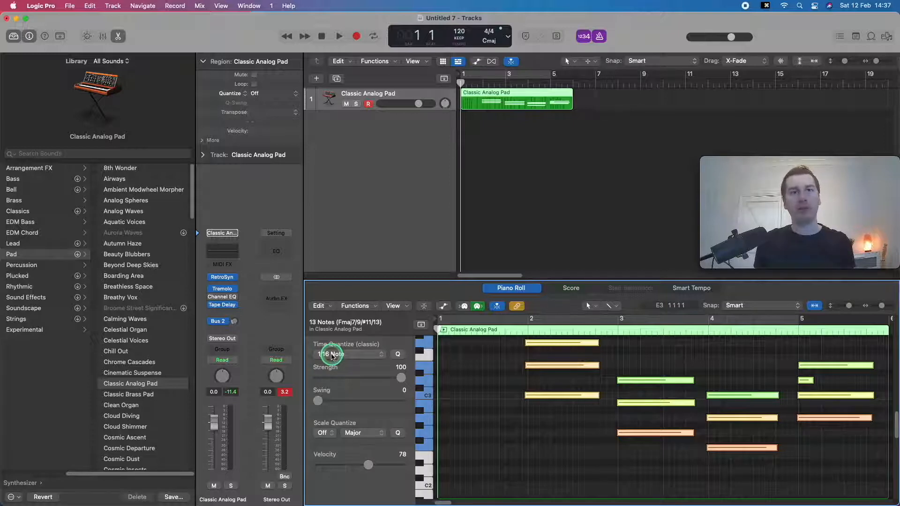
left_click(354, 358)
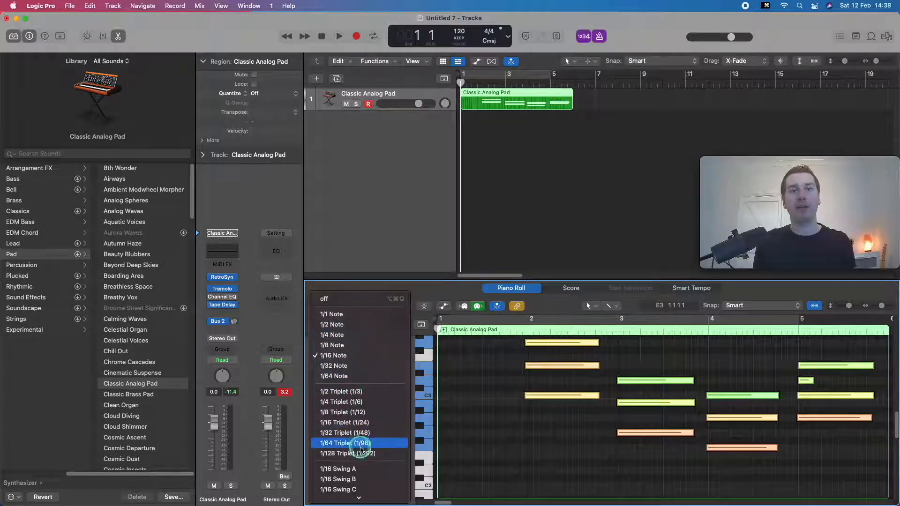
mouse_move(375, 495)
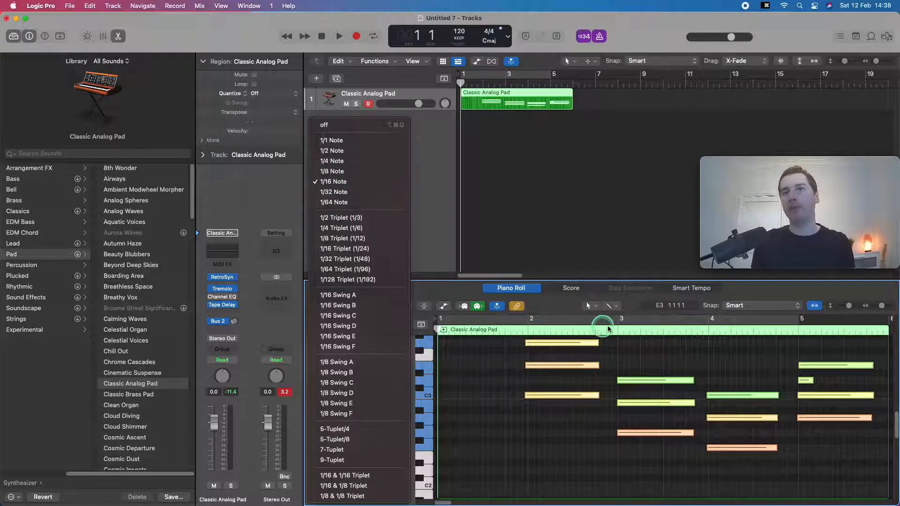
left_click(337, 141)
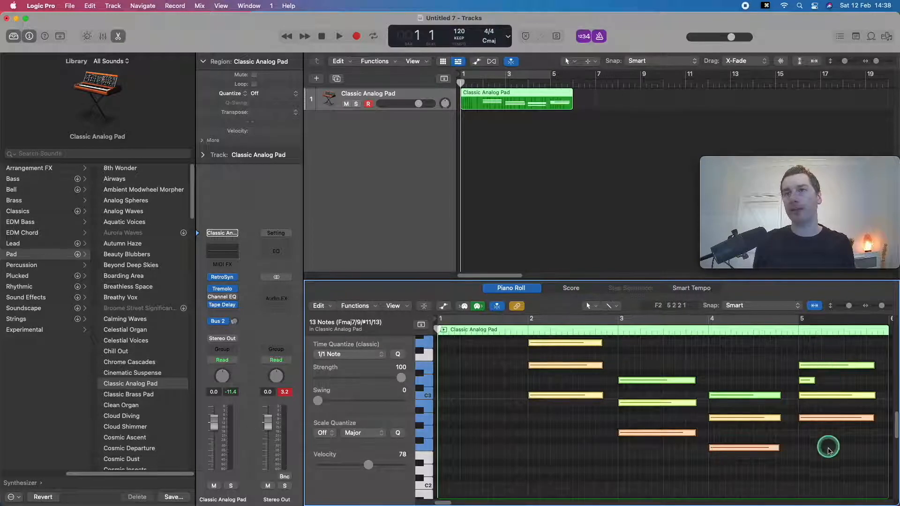
left_click(576, 447)
scroll(572, 446, "up", 2)
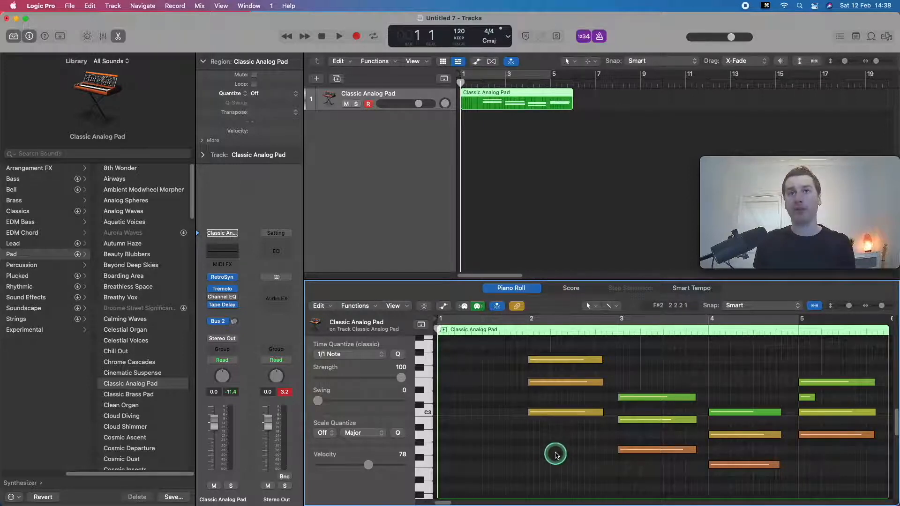
Step: Undo the quantization of all notes and select only the three-note chord near bar 2
key("super+z")
key("super+z")
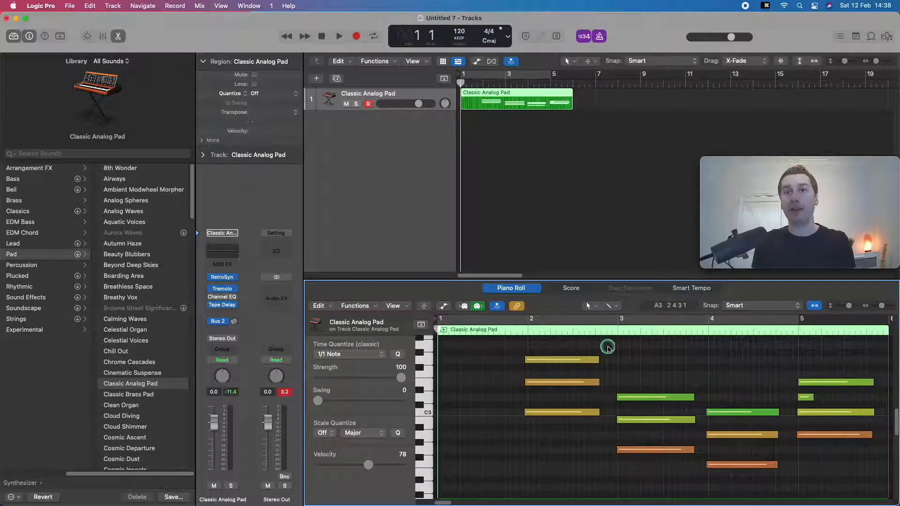
left_click_drag(601, 358, 492, 456)
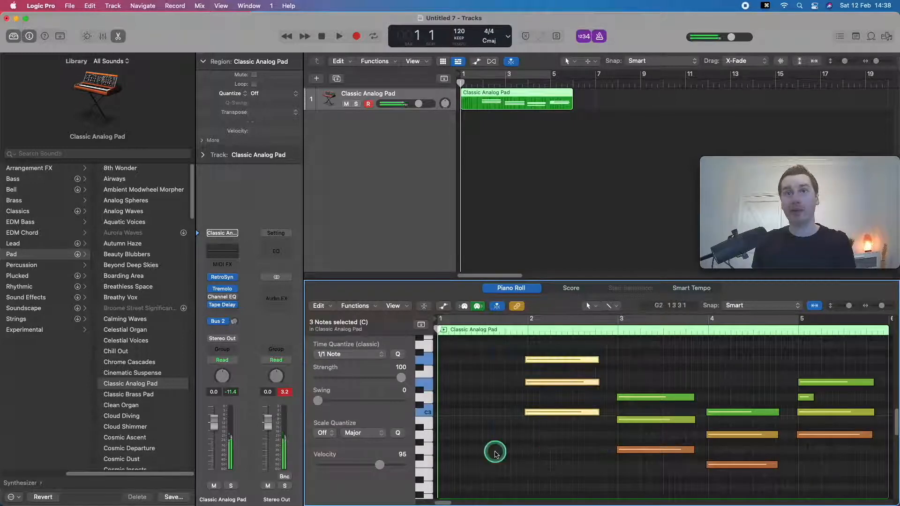
left_click(575, 373)
Step: Quantize the first two chords to 1/1 Note, and do the same for the last two chords as a separate selection
left_click_drag(464, 346, 627, 469)
left_click_drag(702, 346, 498, 469)
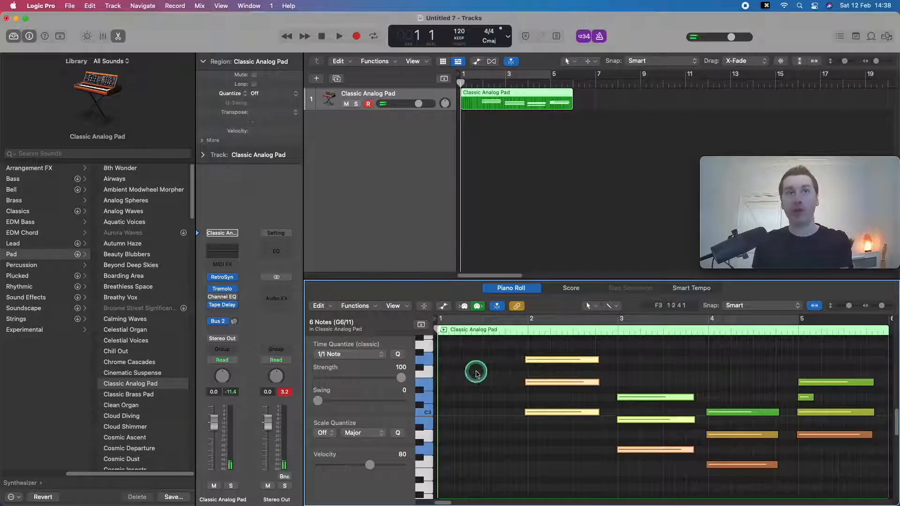
key("q")
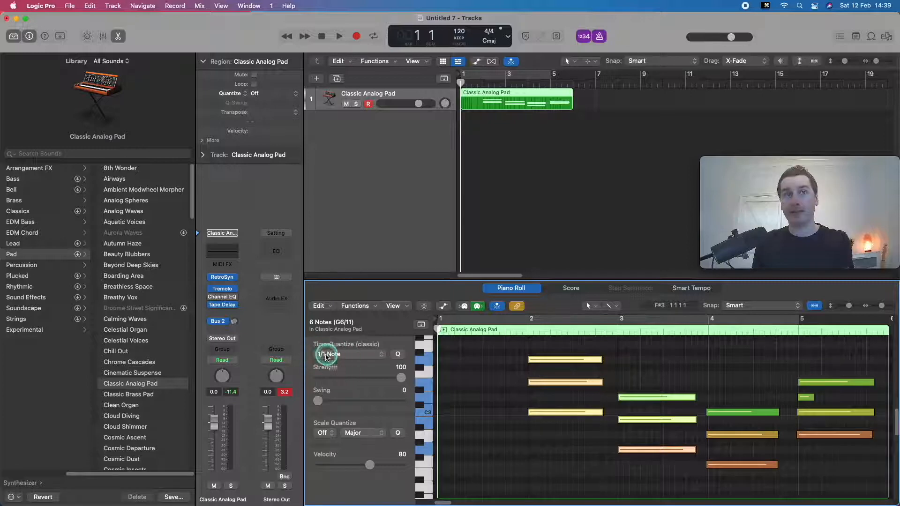
left_click_drag(733, 358, 859, 485)
key("q")
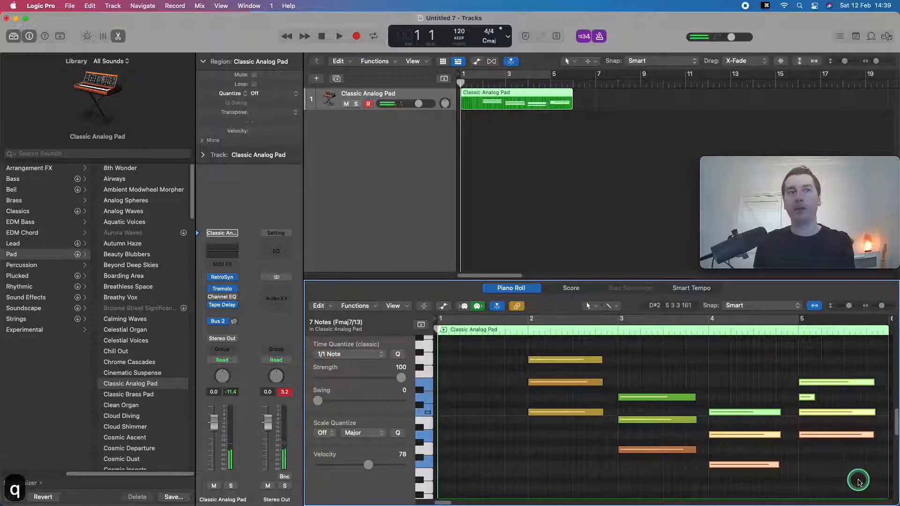
Step: Delete the short stray D3 note from the chord at bar 5
left_click(548, 428)
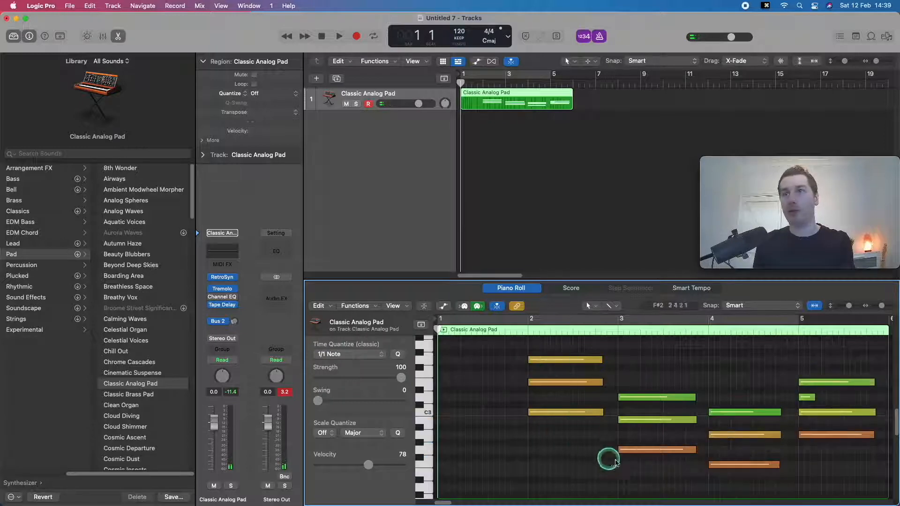
left_click(812, 398)
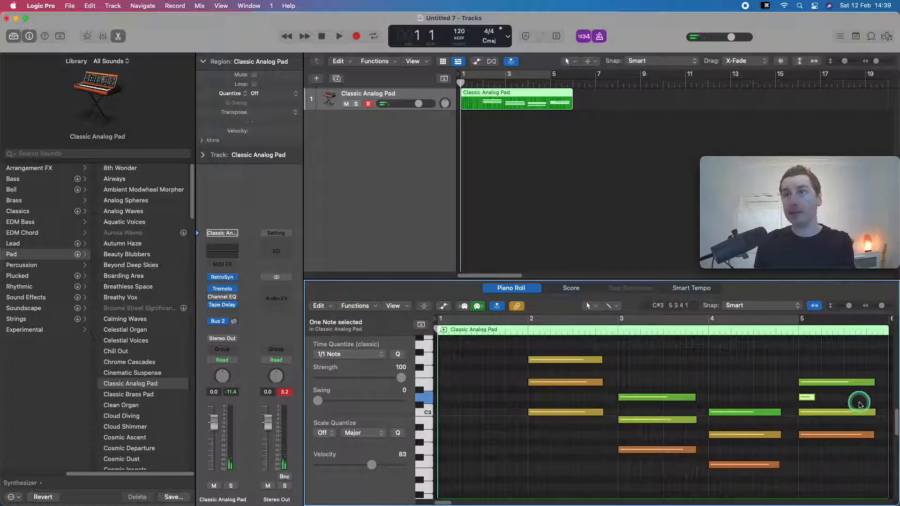
key("BackSpace")
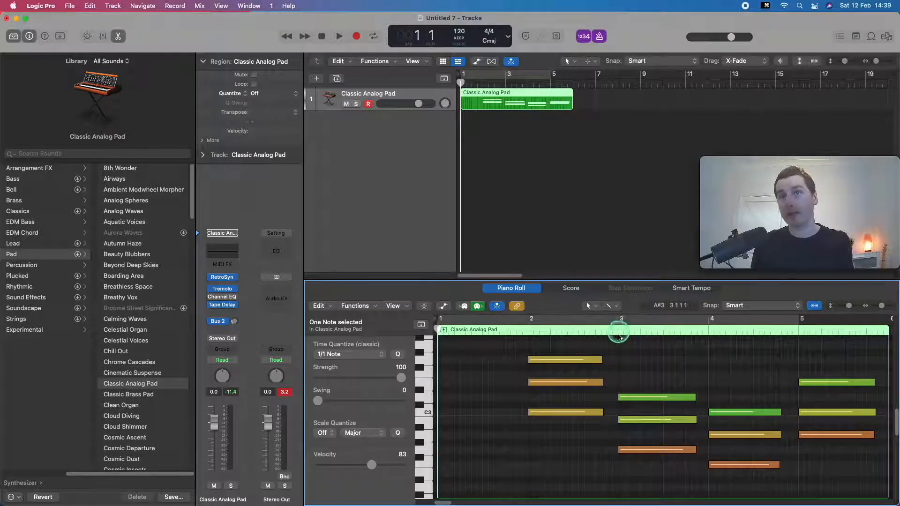
Step: Lengthen the chords at bars 2 and 3 so that each lasts a full bar
left_click_drag(609, 358, 585, 432)
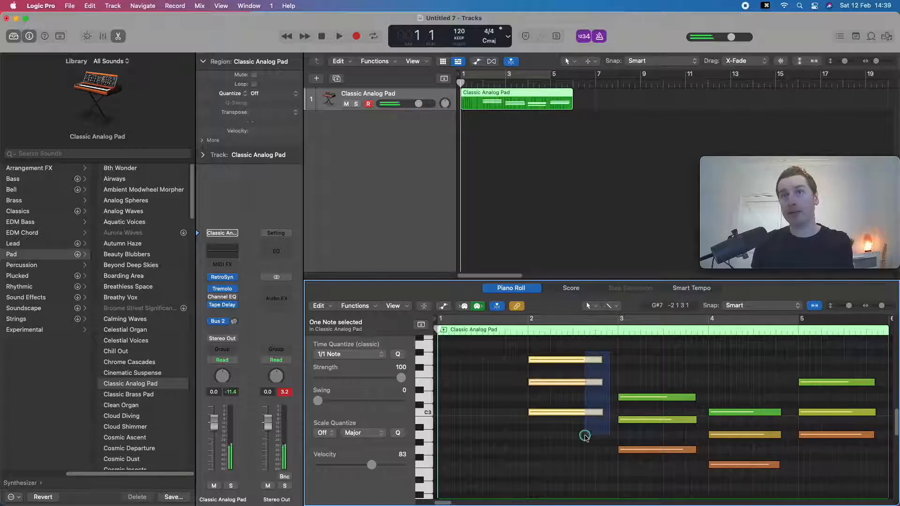
left_click(593, 362)
left_click_drag(599, 359, 612, 358)
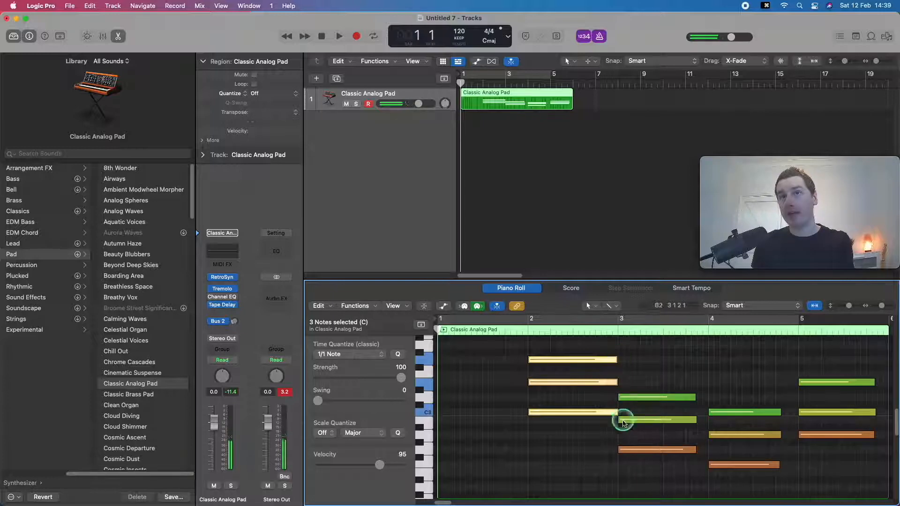
left_click_drag(695, 372, 675, 450)
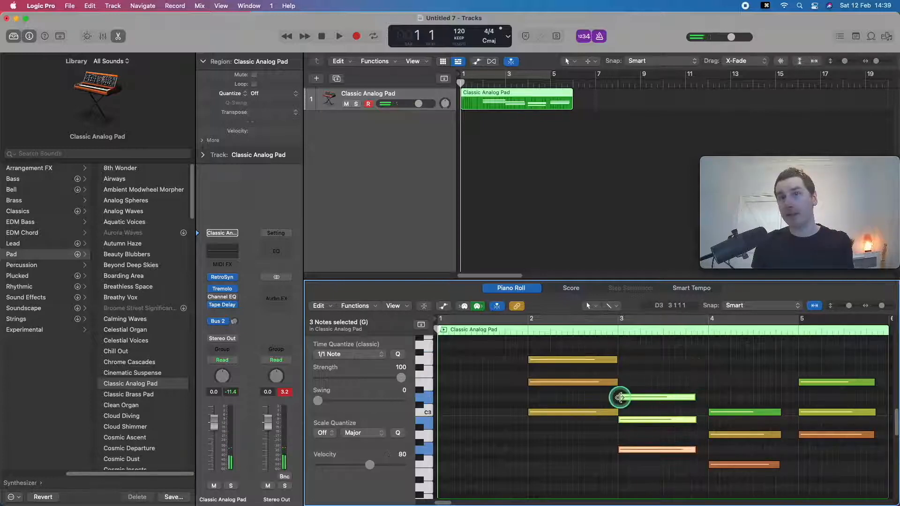
mouse_move(618, 398)
left_mouse_down()
mouse_move(628, 398)
mouse_move(619, 398)
left_mouse_up()
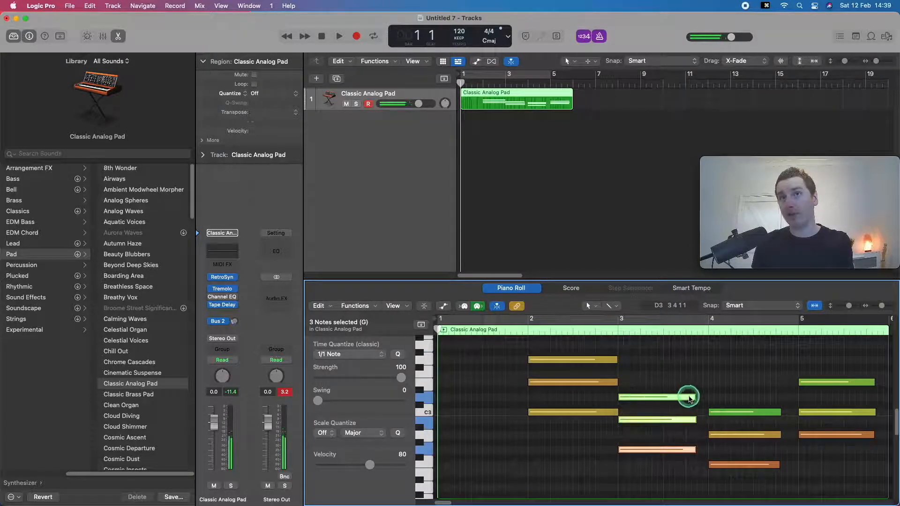
left_click_drag(689, 398, 707, 400)
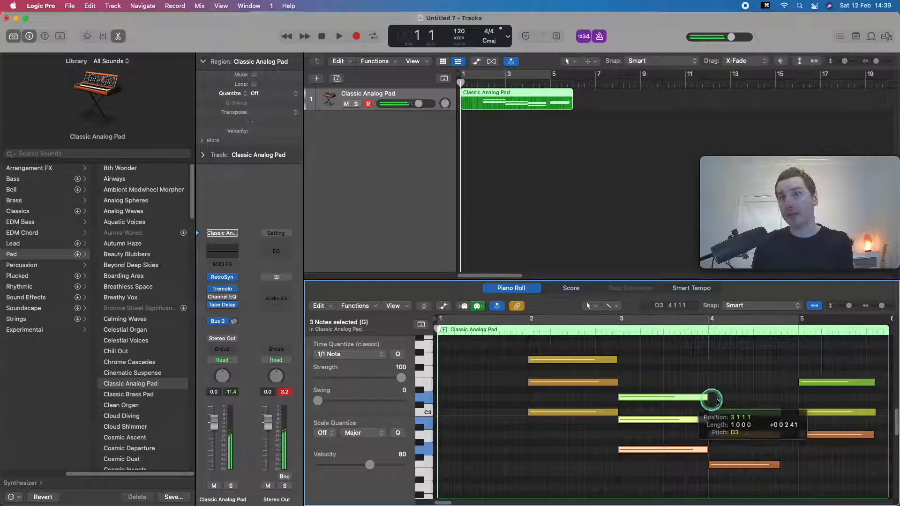
Step: Lengthen the chords at bars 4 and 5 to a full bar each and return the playhead to the start
left_click_drag(764, 390, 766, 450)
left_click_drag(778, 392, 797, 392)
left_click_drag(822, 352, 870, 416)
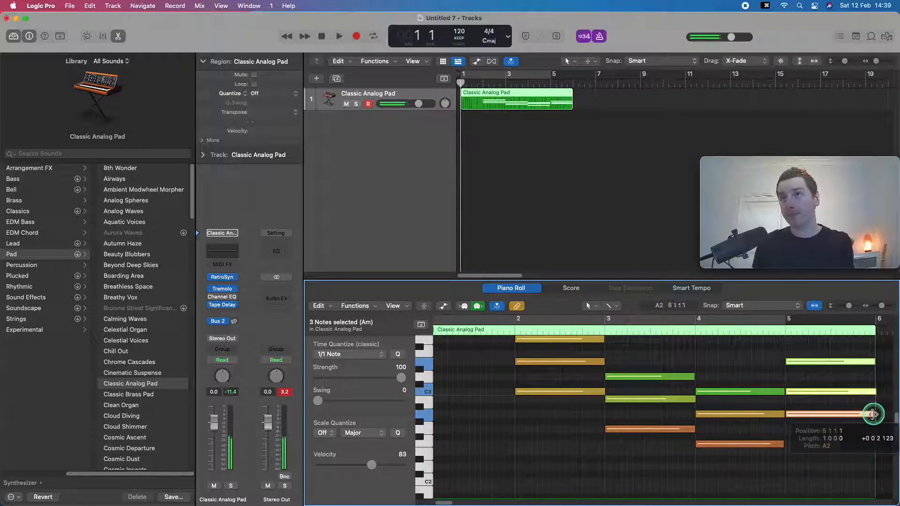
scroll(624, 392, "up", 3)
left_click(516, 365)
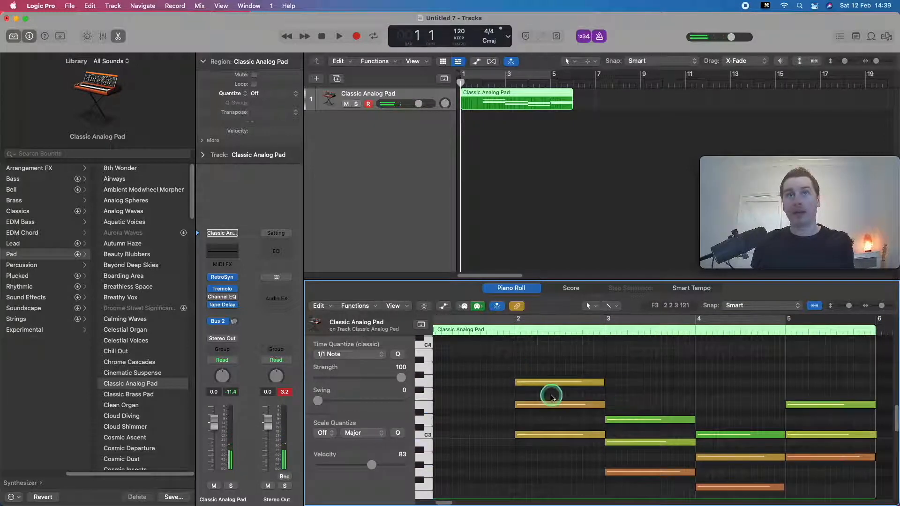
key("Return")
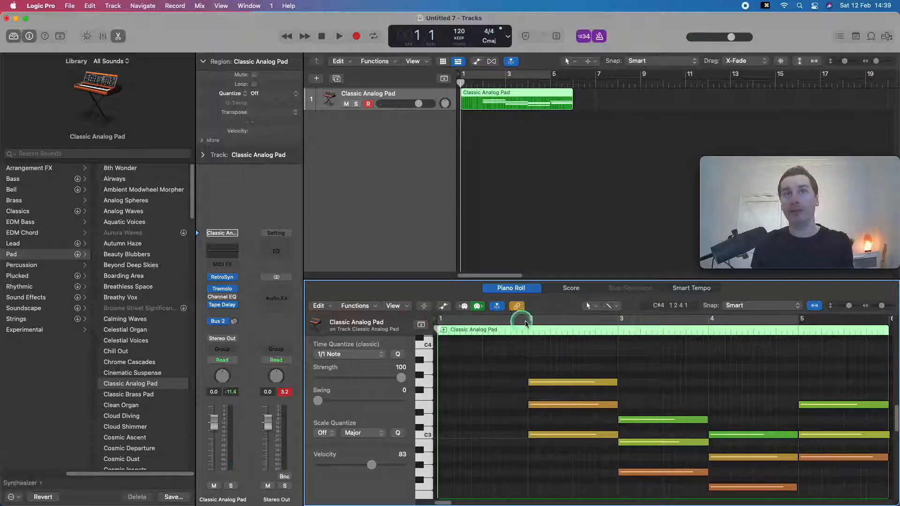
Step: Trim the empty first bar off the Classic Analog Pad region so that it starts at bar 2
left_click(467, 112)
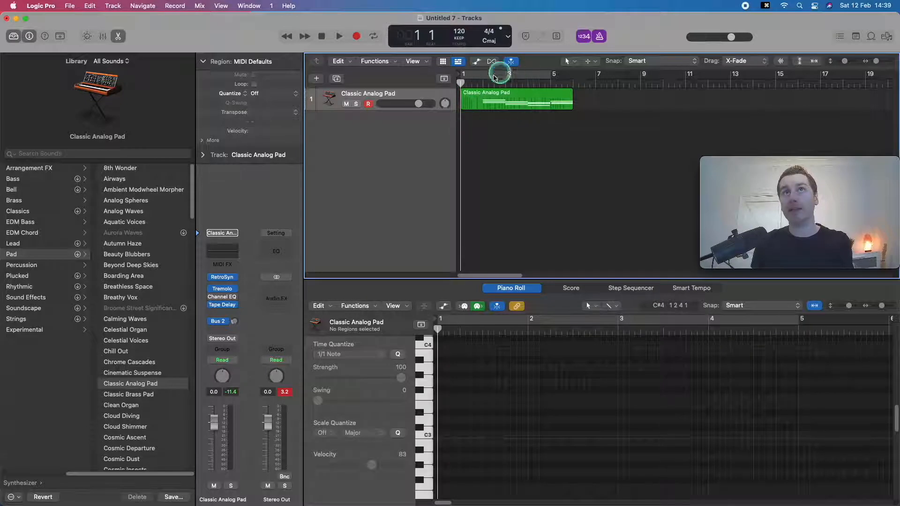
left_click_drag(460, 108, 485, 107)
left_click_drag(570, 107, 569, 107)
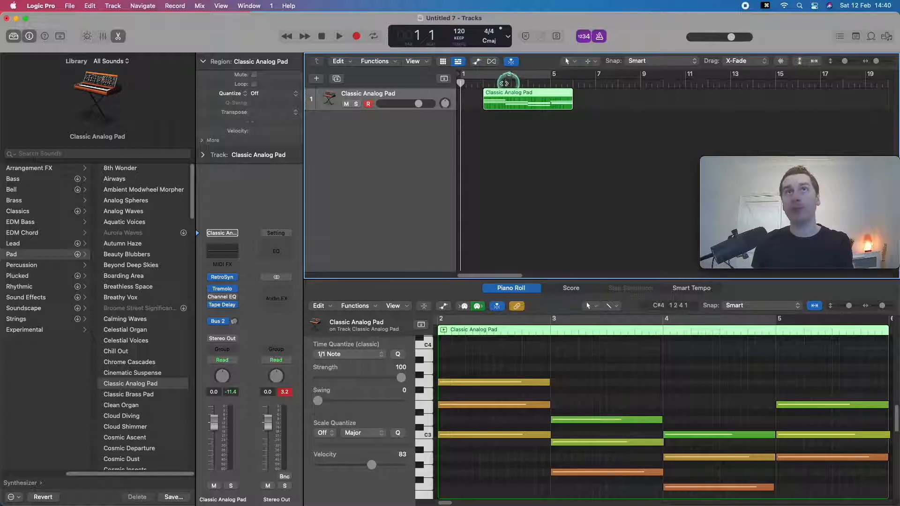
Step: Move the Classic Analog Pad region to start at bar 1 and play it from the beginning
mouse_move(536, 96)
left_mouse_down()
mouse_move(512, 96)
mouse_move(547, 101)
left_mouse_up()
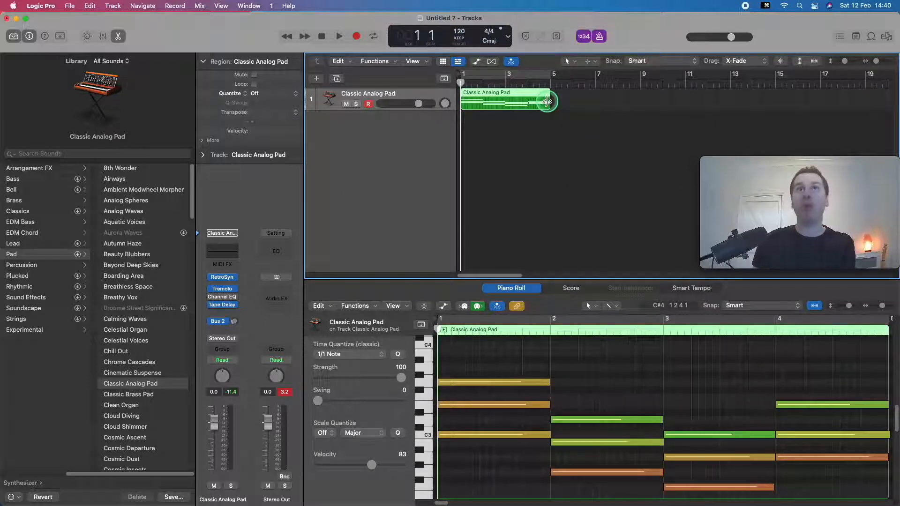
key("Return")
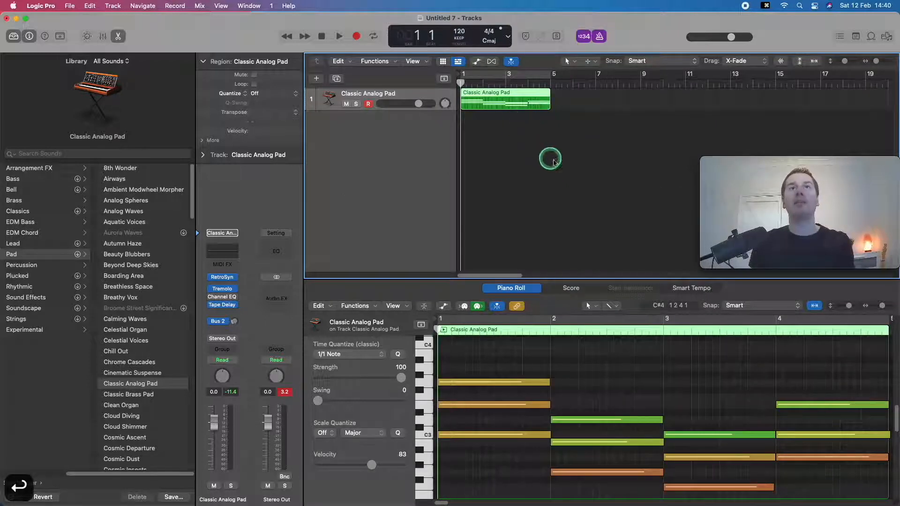
key("space")
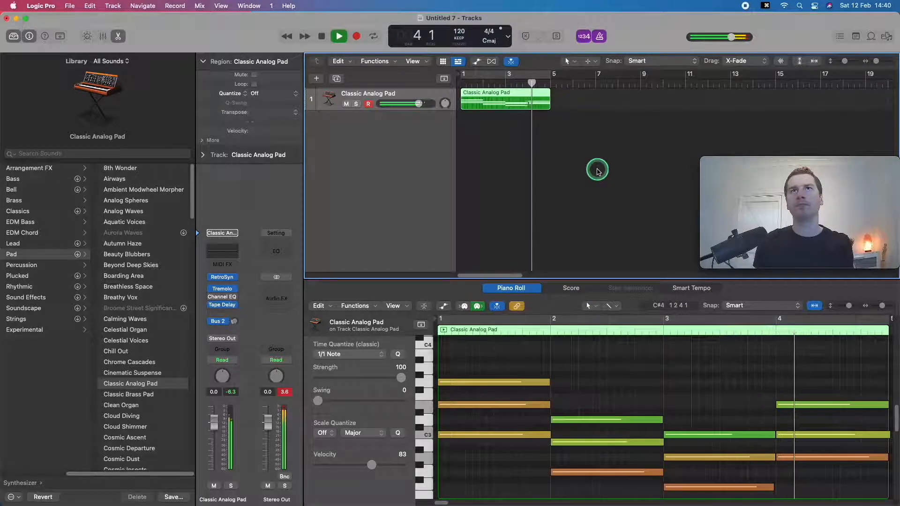
key("space")
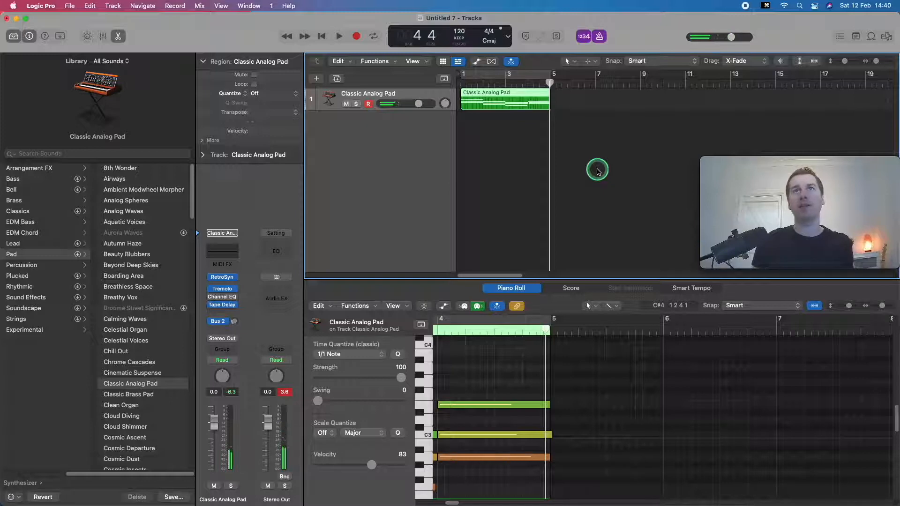
Step: Turn off the metronome click, play the region again from the start and return the playhead to bar 1
key("Return")
key("k")
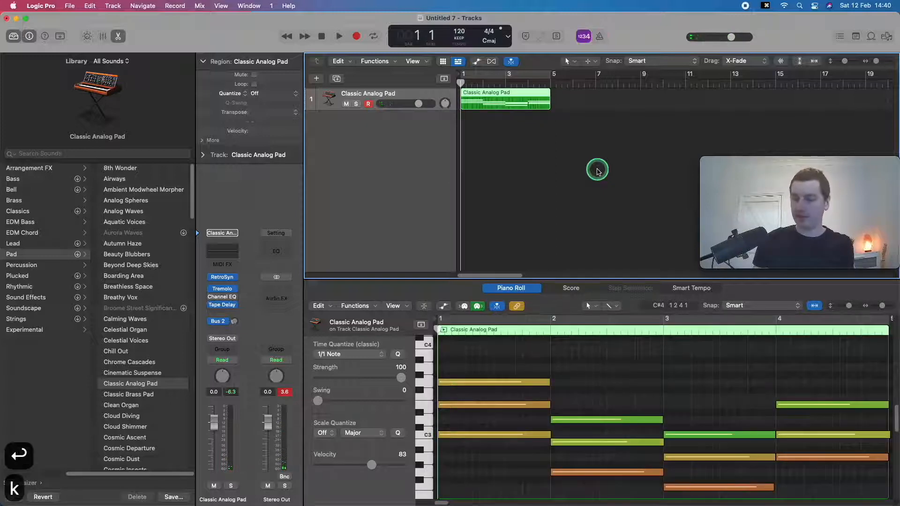
key("space")
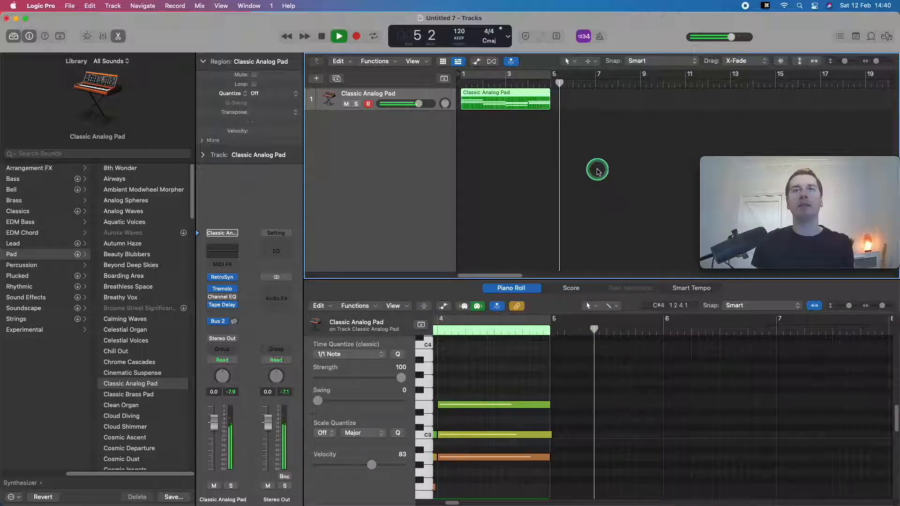
key("space")
key("Return")
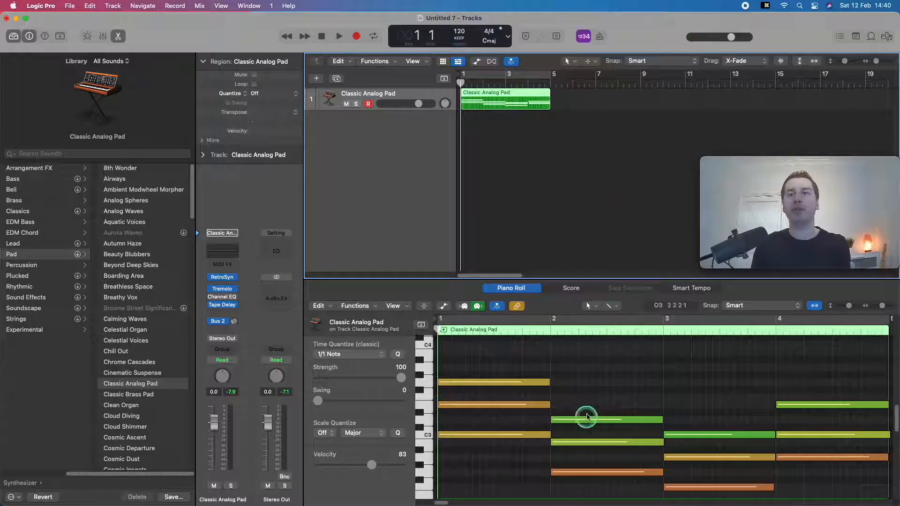
Step: Compare the note velocities in the bar 2 chord and raise the velocity of its upper two notes to 100
left_click(692, 408)
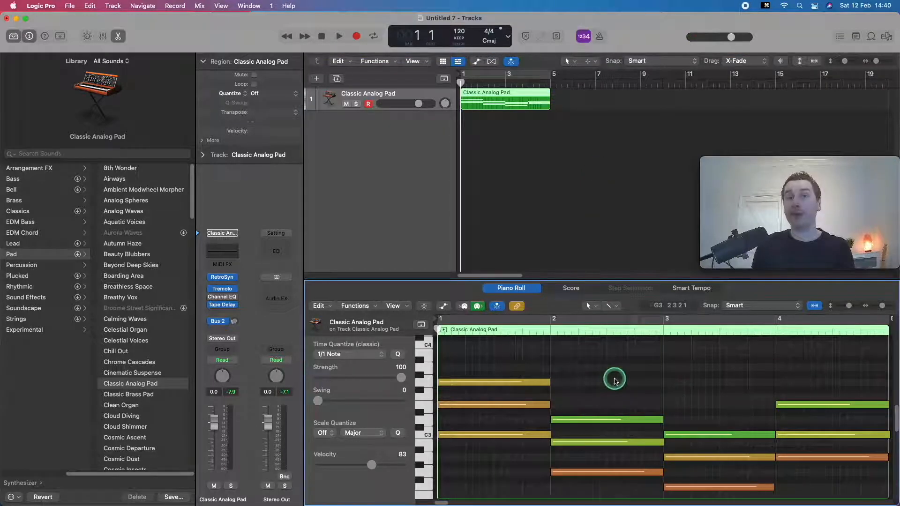
scroll(615, 378, "down", 2)
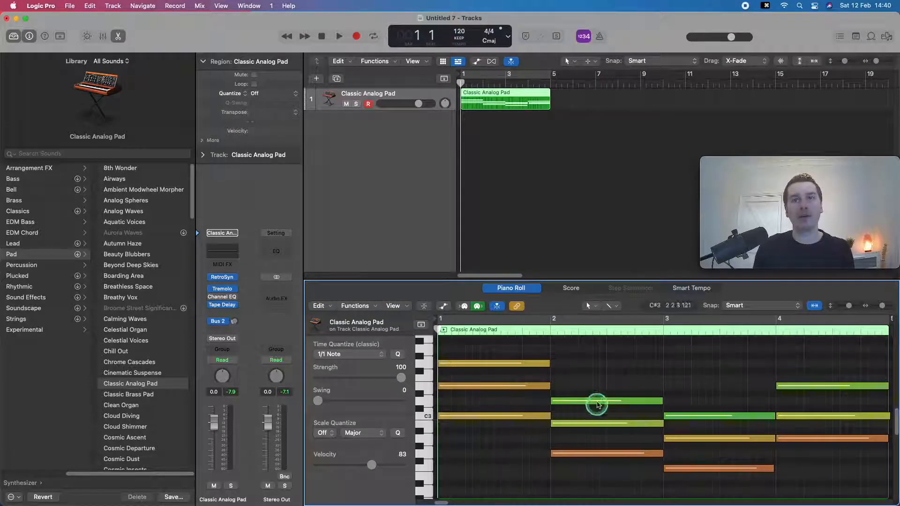
left_click(602, 401)
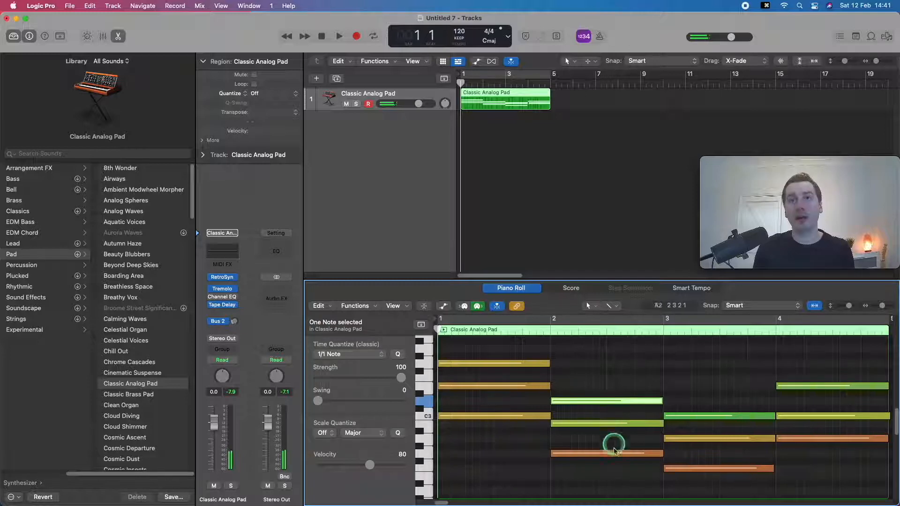
left_click(593, 452)
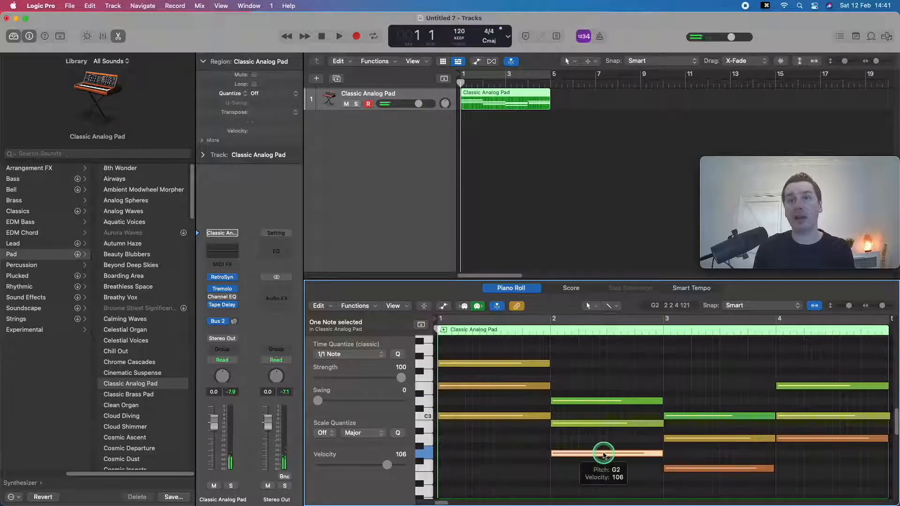
left_click(470, 457)
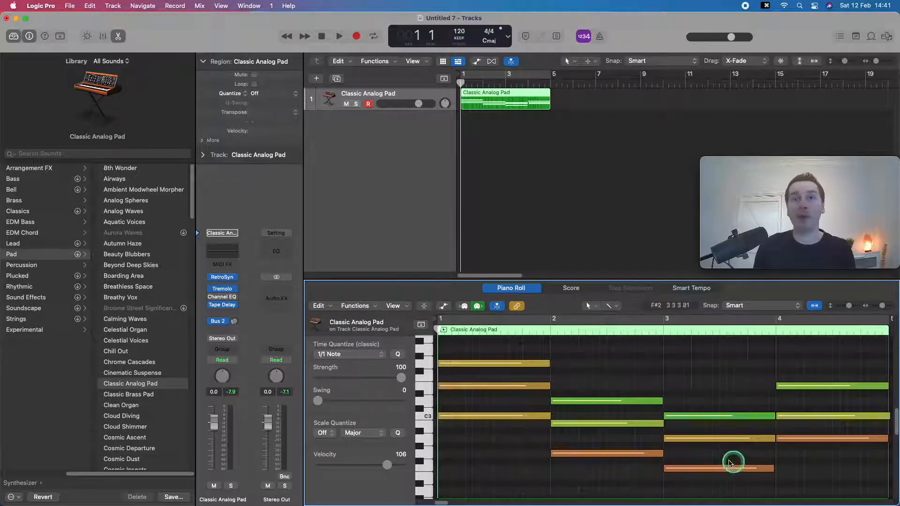
left_click_drag(604, 378, 558, 437)
mouse_move(387, 465)
left_mouse_down()
mouse_move(366, 467)
mouse_move(385, 471)
left_mouse_up()
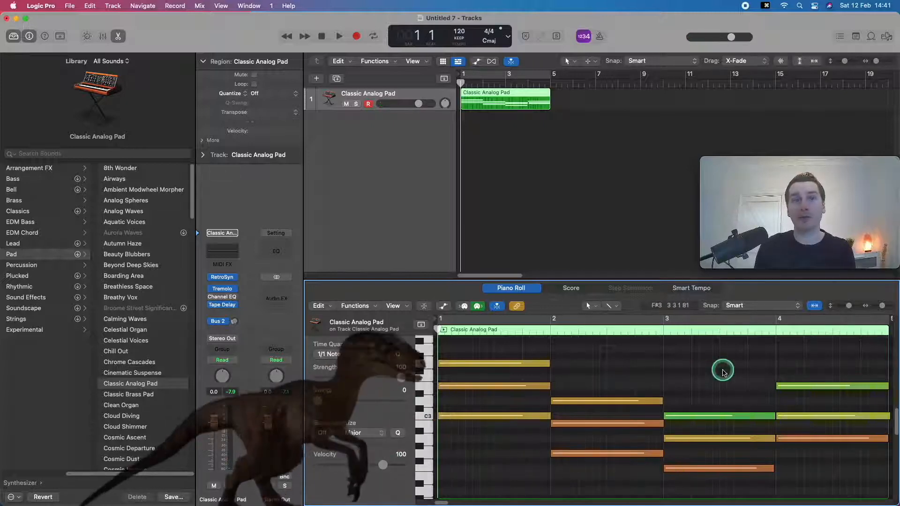
Step: Raise the velocity of the upper two notes to 100 in the bar 3 chord and 101 in the bar 4 chord
left_click_drag(727, 370, 727, 448)
mouse_move(389, 466)
left_mouse_down()
mouse_move(373, 467)
mouse_move(381, 471)
left_mouse_up()
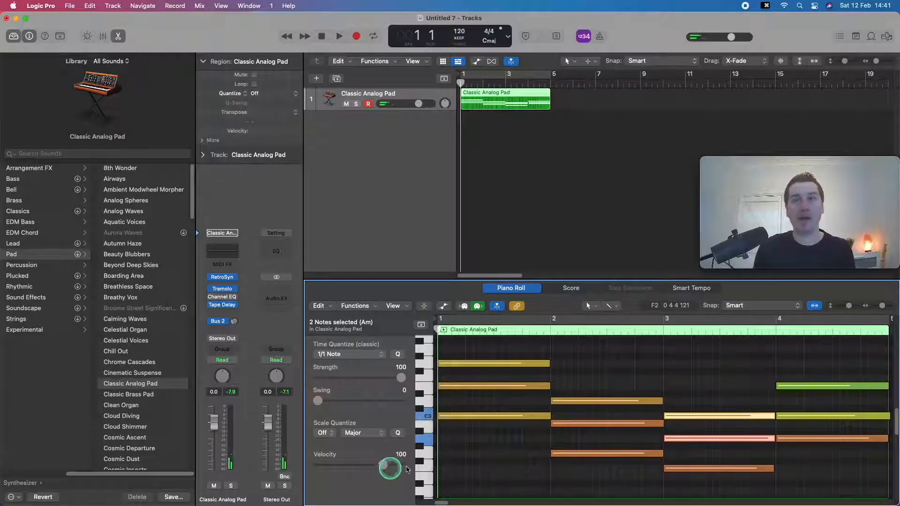
left_click_drag(782, 361, 797, 422)
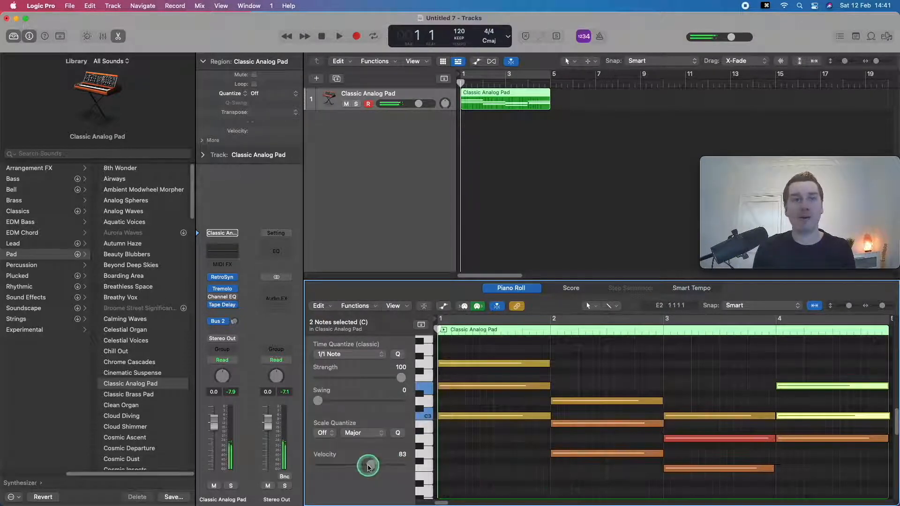
left_click_drag(377, 469, 383, 466)
left_click(739, 385)
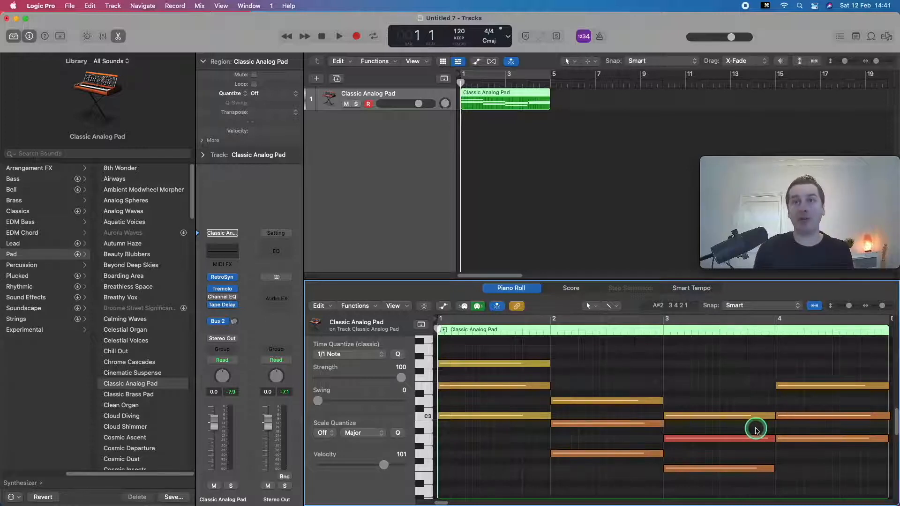
Step: Set the velocity of the A2 note at bar 3 to 110 and play the region back from the start
left_click(694, 438)
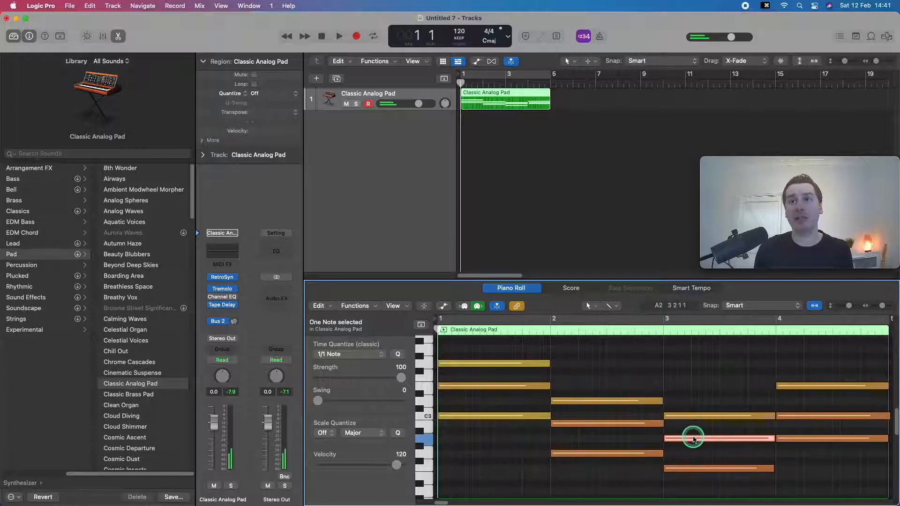
left_click(394, 463)
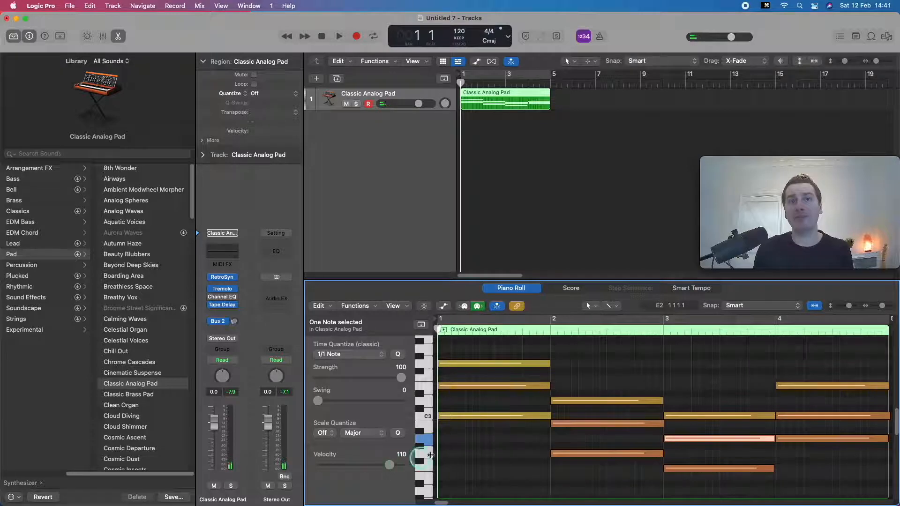
left_click(657, 353)
key("space")
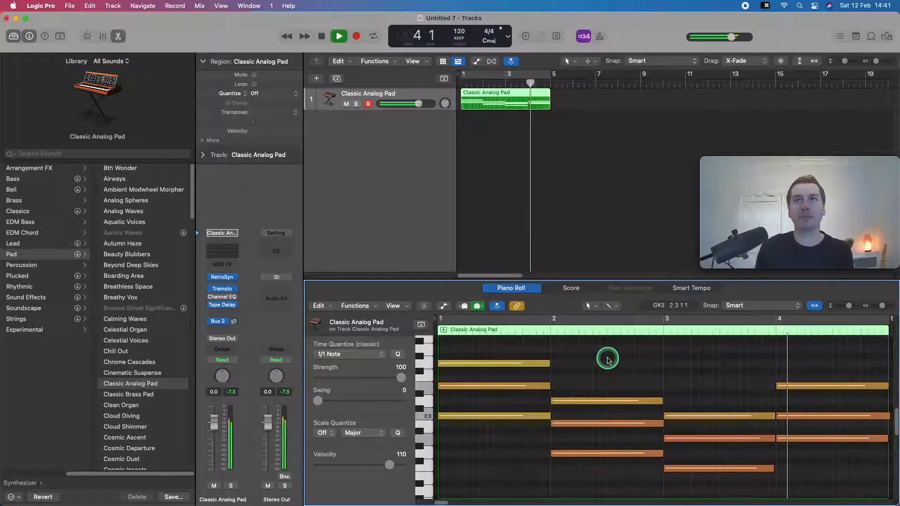
key("space")
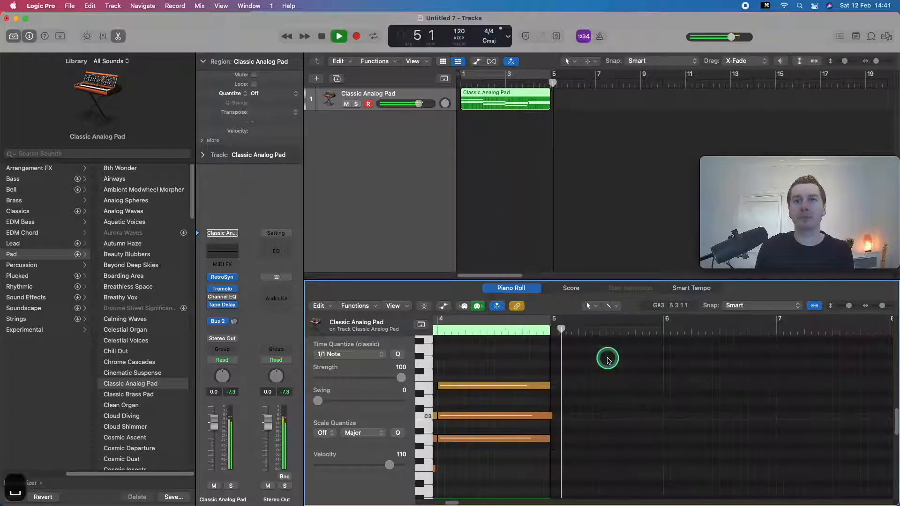
key("Return")
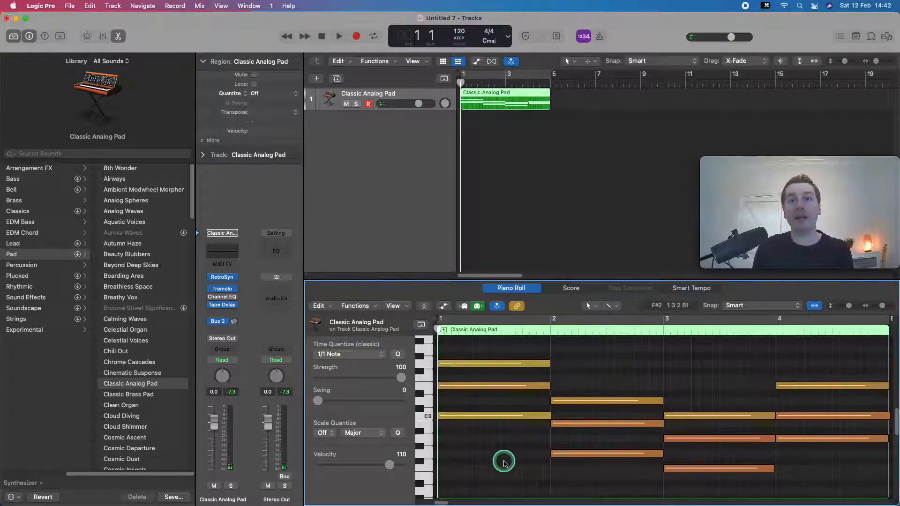
Step: Select the three notes of the bar 1 chord to check their velocity and the swing setting
left_click_drag(504, 463, 474, 353)
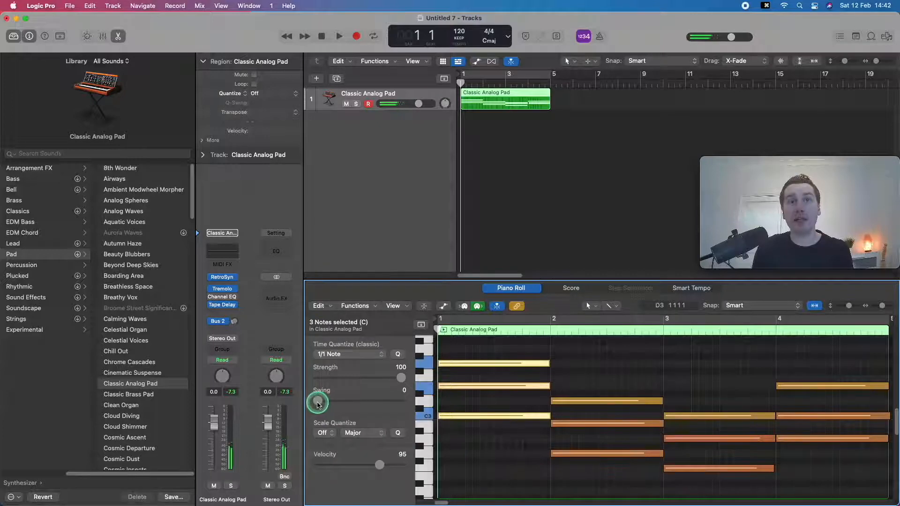
mouse_move(318, 404)
left_mouse_down()
mouse_move(405, 407)
mouse_move(315, 408)
left_mouse_up()
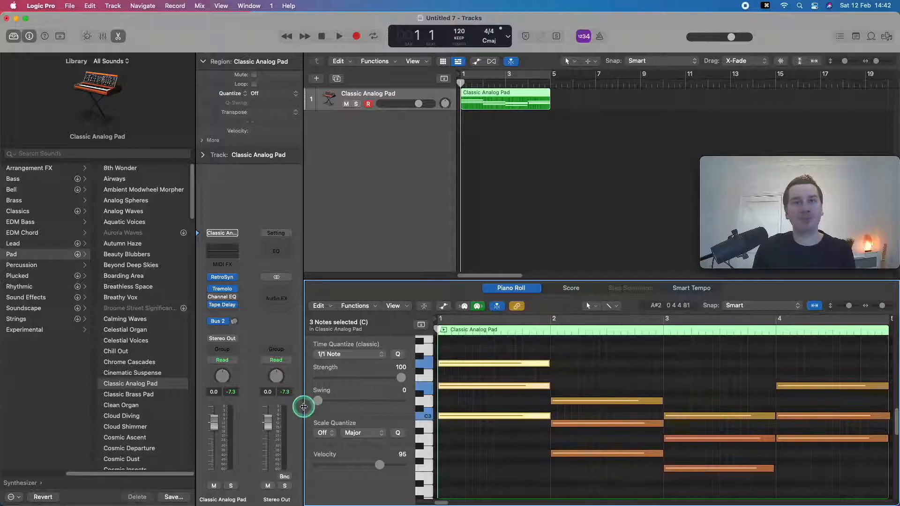
left_click(469, 442)
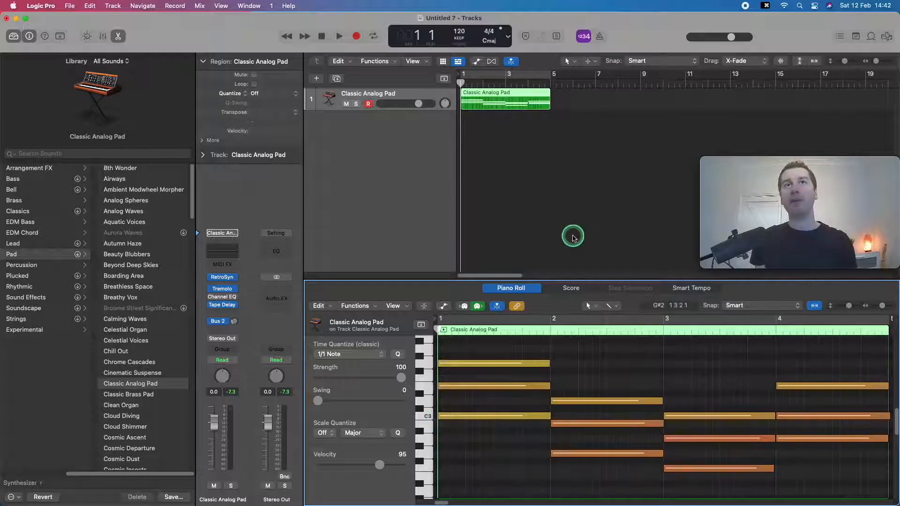
Step: Turn on looping for the Classic Analog Pad region and enlarge the arrangement view
left_click(601, 151)
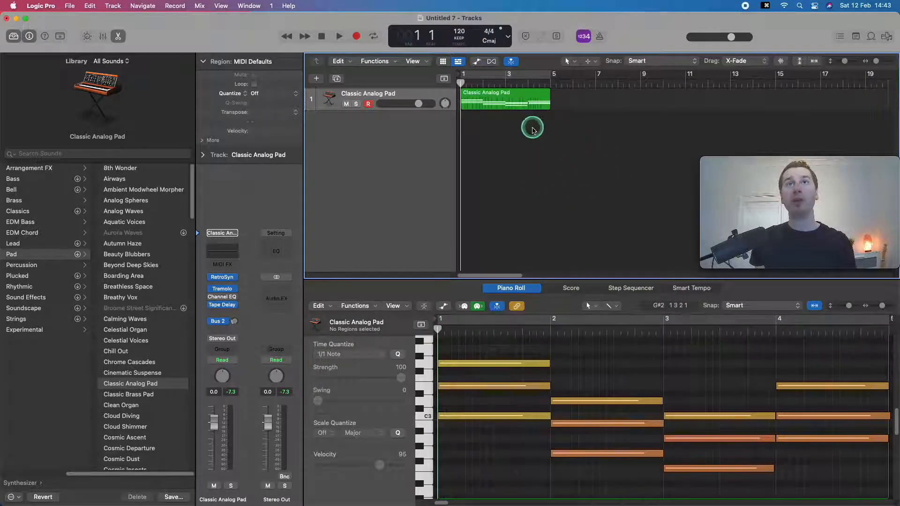
left_click(521, 105)
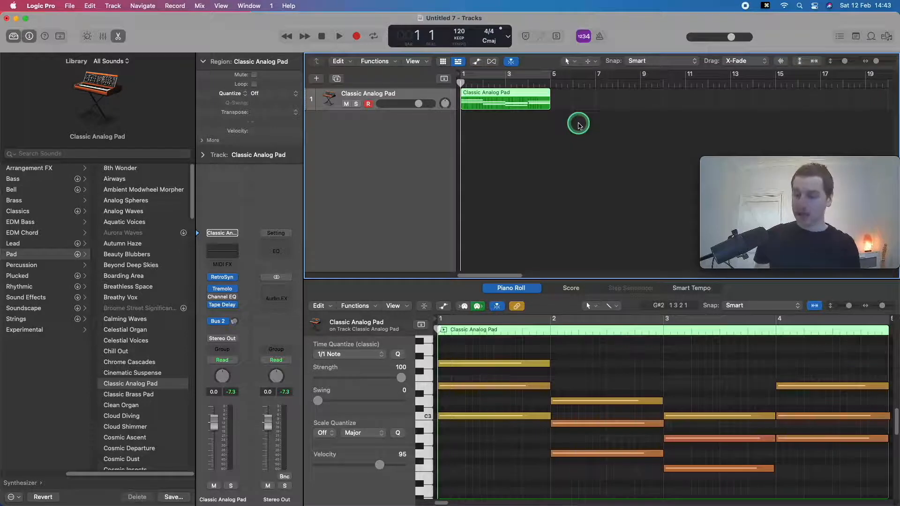
key("l")
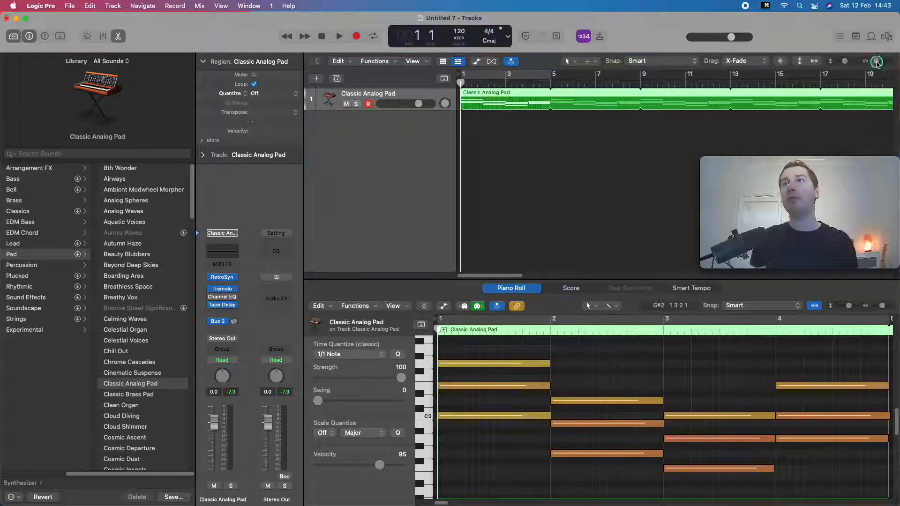
mouse_move(877, 62)
left_mouse_down()
mouse_move(848, 63)
mouse_move(884, 64)
left_mouse_up()
left_click(575, 175)
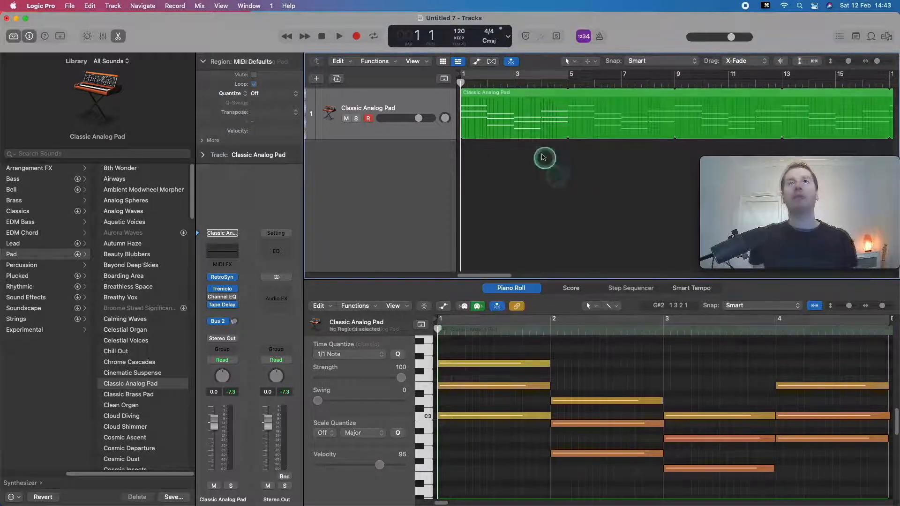
left_click(521, 113)
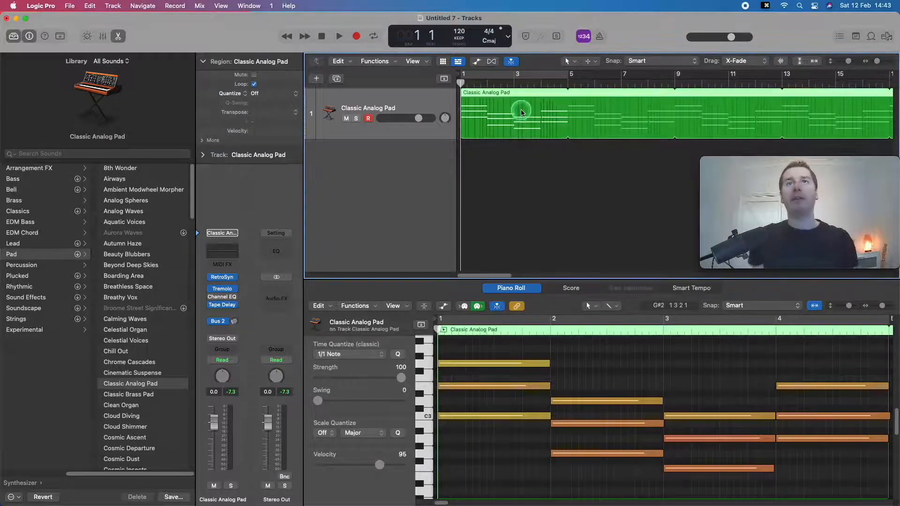
Step: Shorten the region's loops to end at bar 9 and extend them out to bar 17
left_click(675, 92)
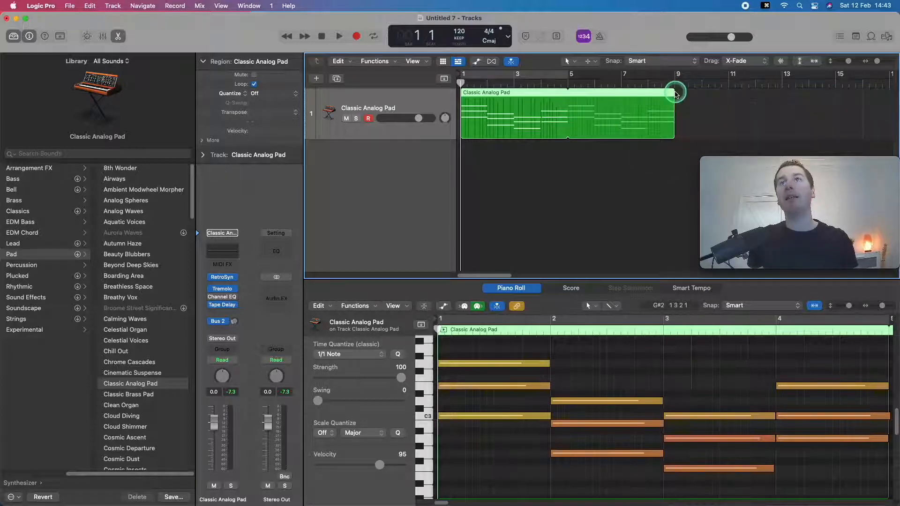
left_click_drag(675, 92, 886, 101)
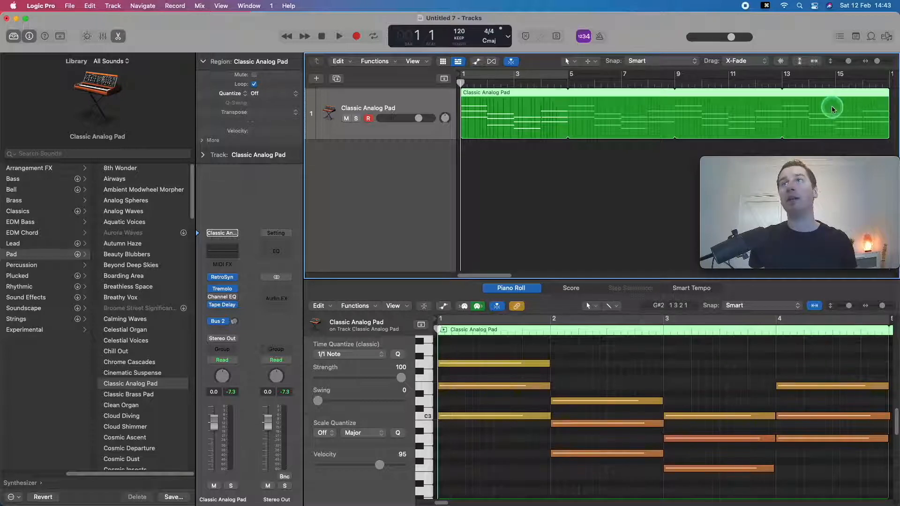
left_click_drag(505, 276, 483, 280)
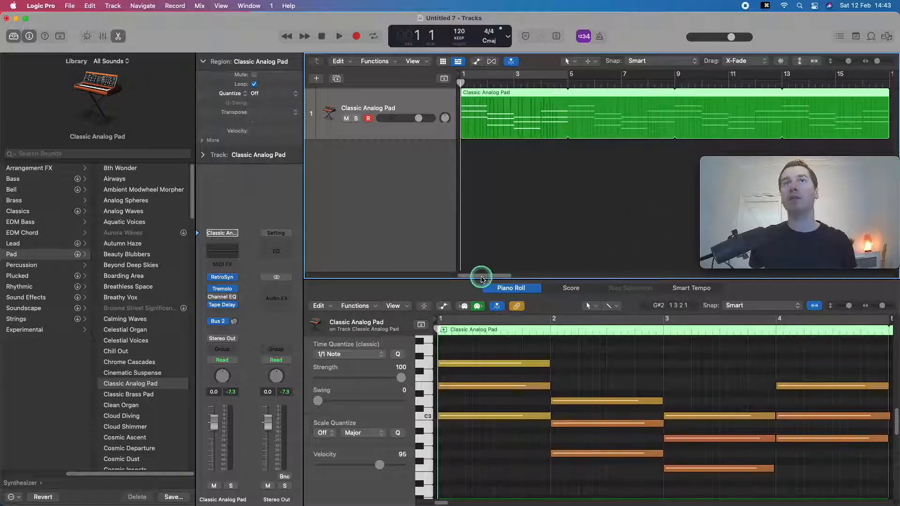
Step: Play the looped region past its first repeat and turn its looping off
key("space")
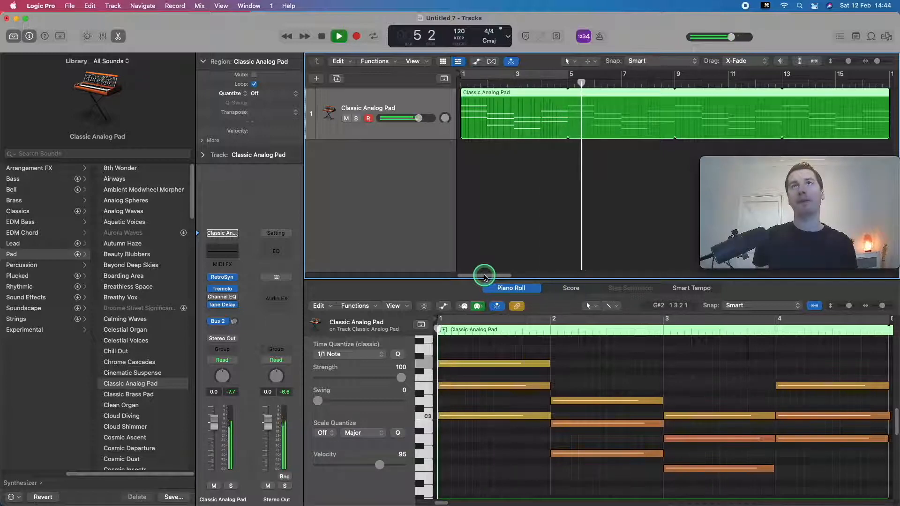
key("space")
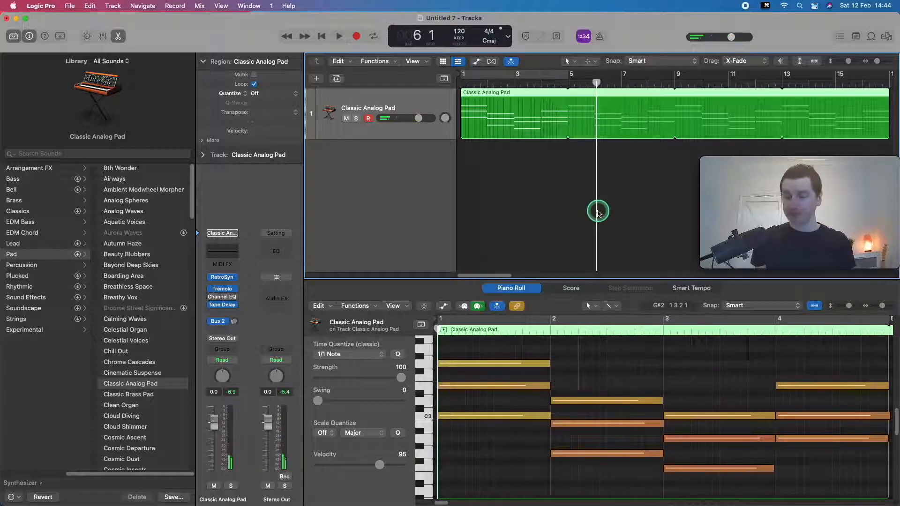
key("l")
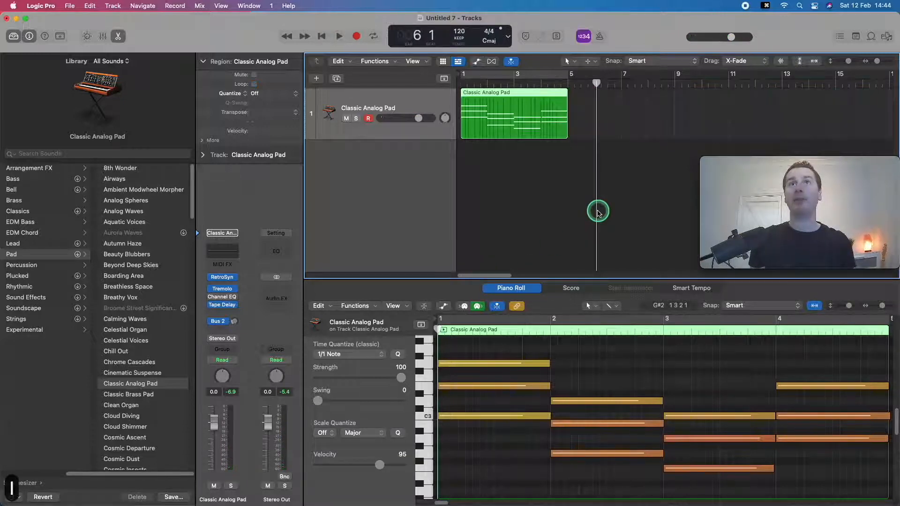
key("Return")
left_click(508, 125)
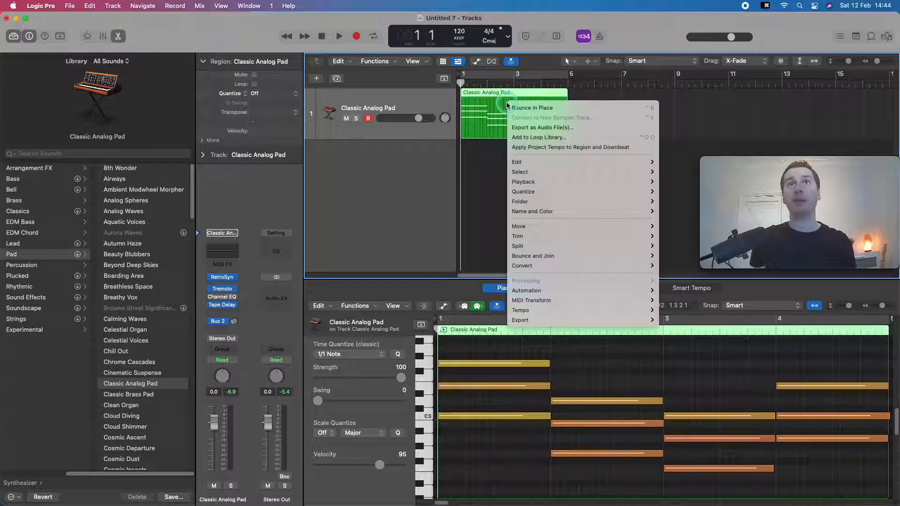
left_click(505, 105)
right_click(523, 97)
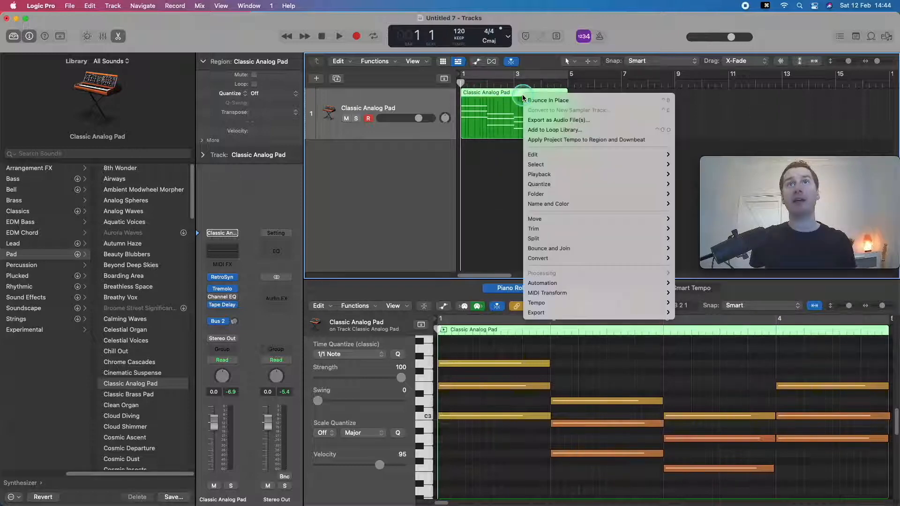
left_click(511, 101)
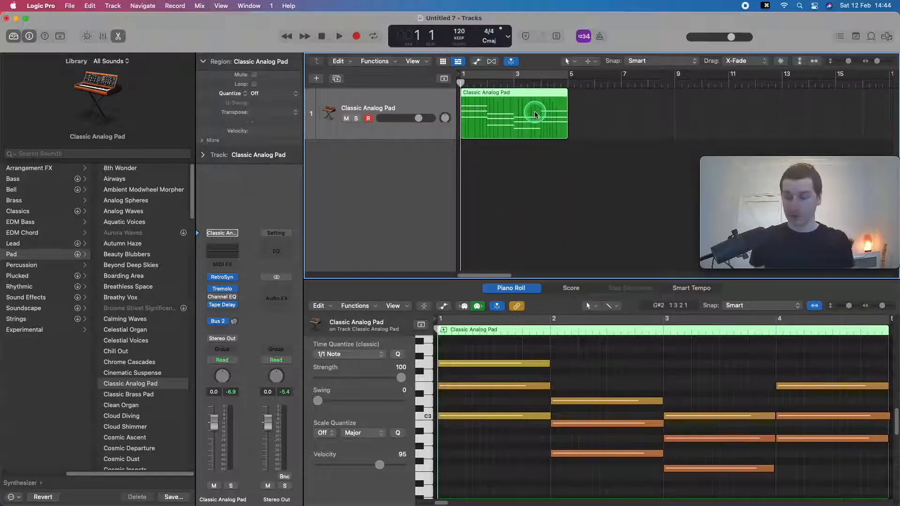
Step: Copy the Classic Analog Pad region and paste it three times in a row, starting at bar 5
key("super+c")
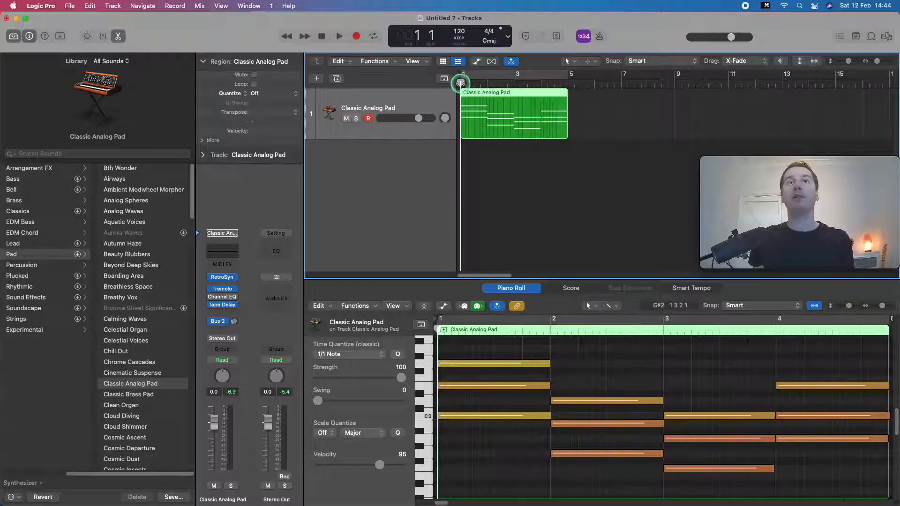
left_click_drag(460, 80, 570, 80)
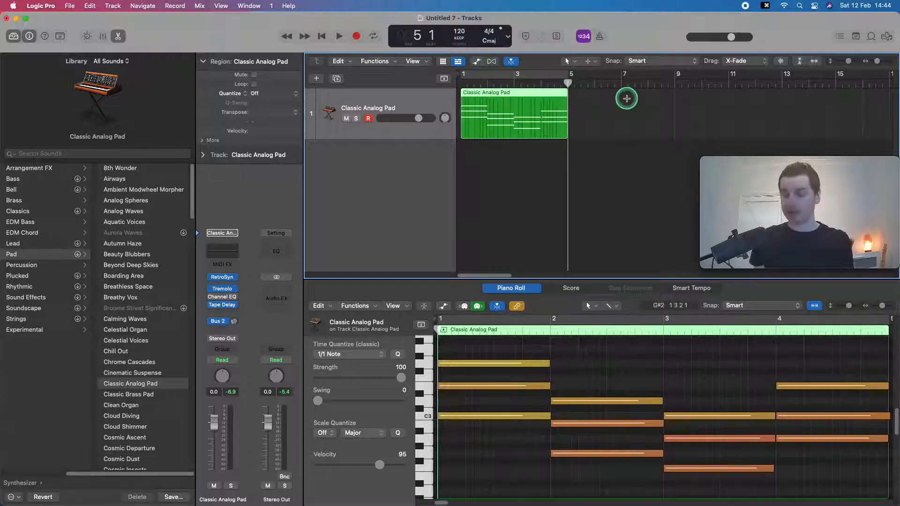
key("super+v")
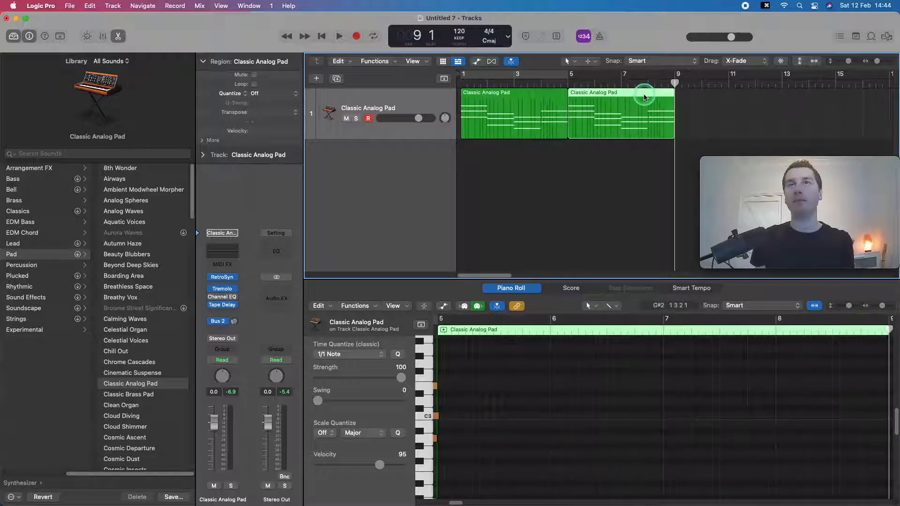
key("super+v")
key("super+v")
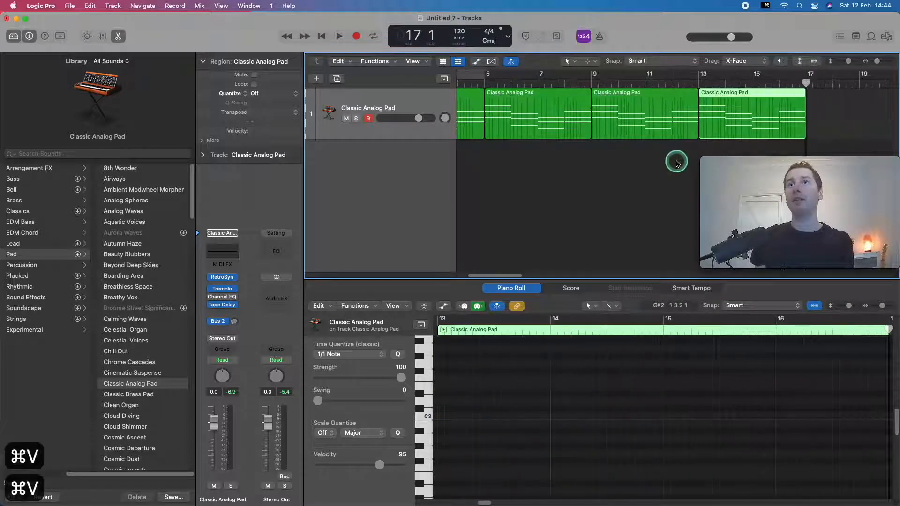
Step: Duplicate the bar 1 Classic Analog Pad region so that copies start at bars 5, 9 and 13
key("Return")
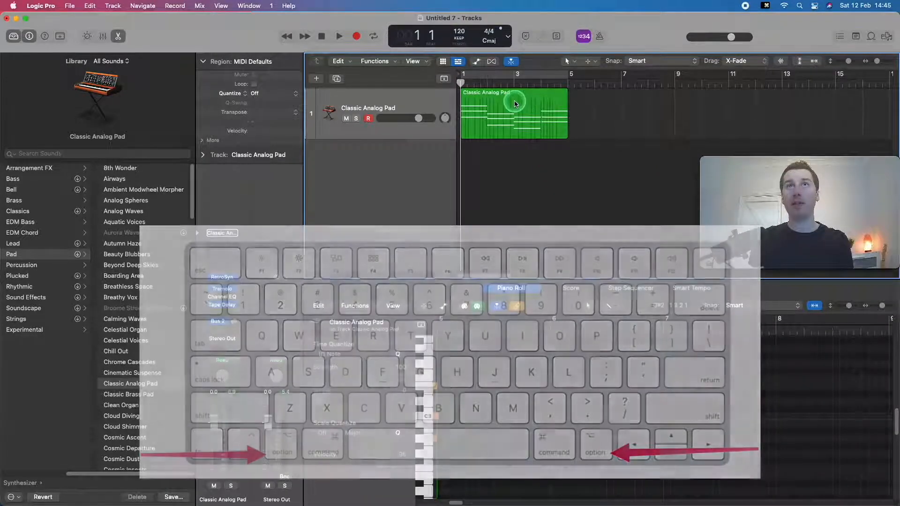
left_click_drag(514, 101, 827, 119)
left_click(611, 164)
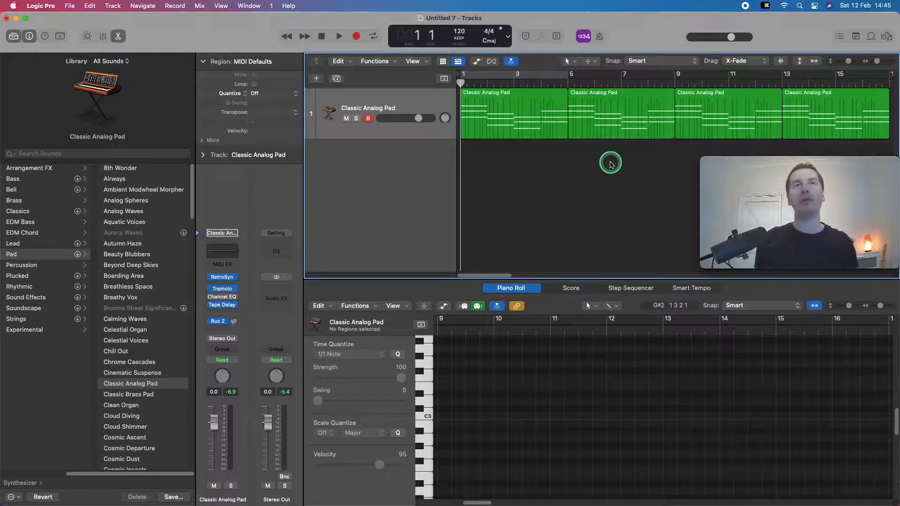
Step: Create one new software instrument track with an empty channel strip and the library open
left_click(318, 80)
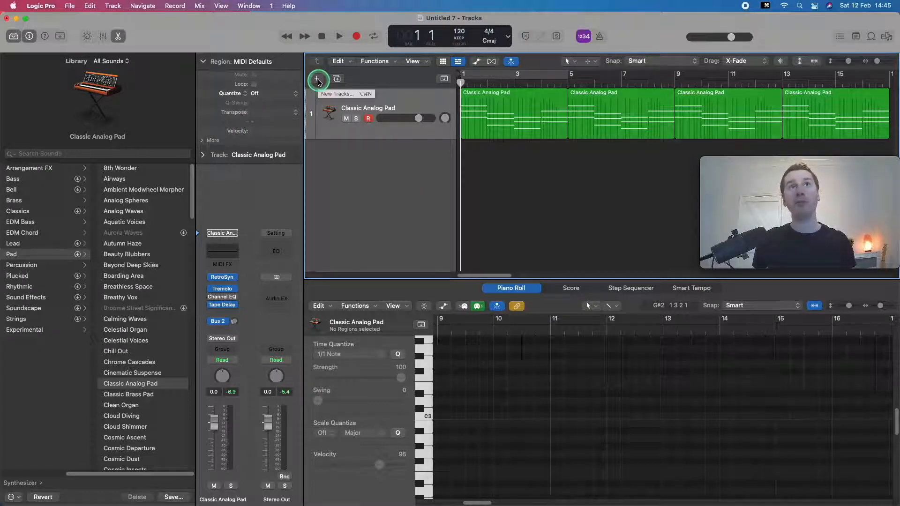
left_click(317, 81)
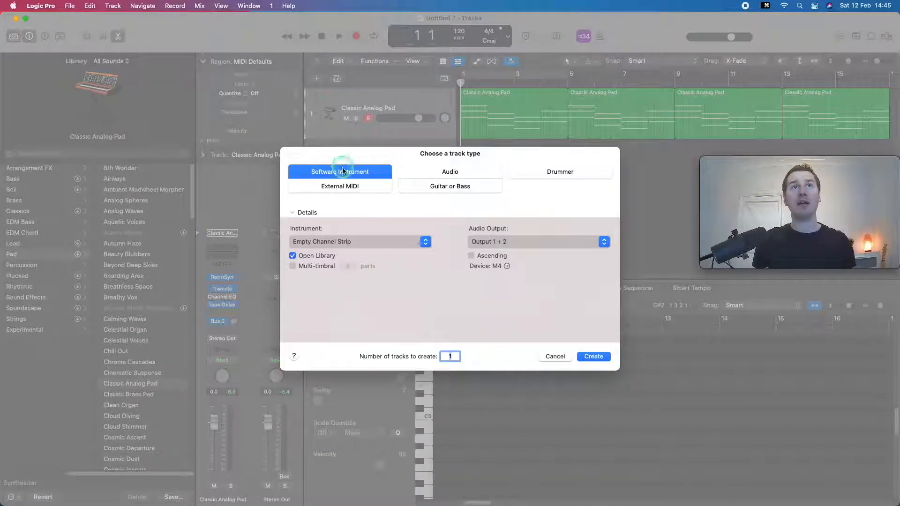
left_click(593, 357)
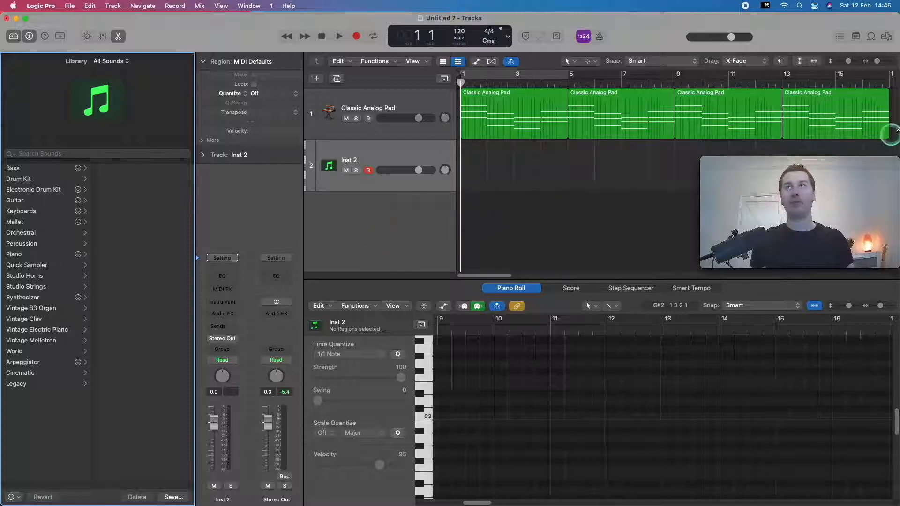
Step: Load the Ambient Lead sound from the Synthesizer library's Lead category onto the new second track
scroll(596, 224, "down", 3)
left_click(463, 218)
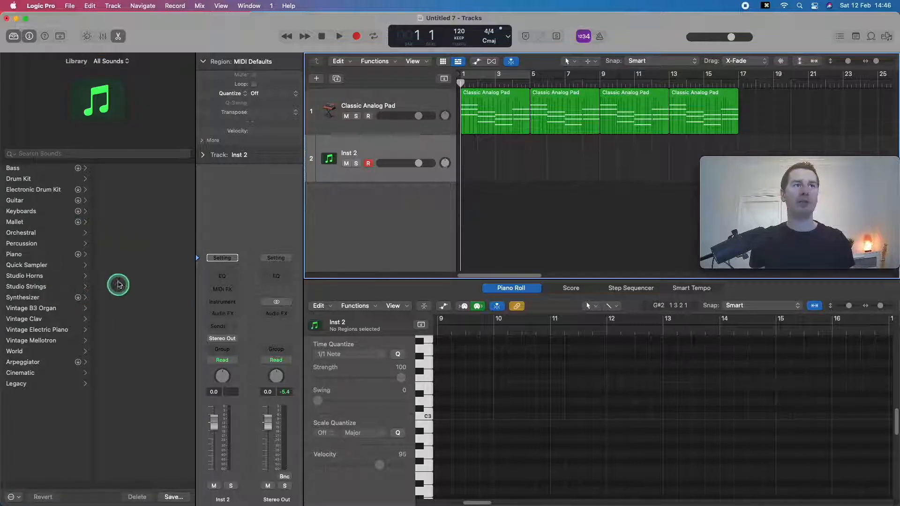
left_click(22, 298)
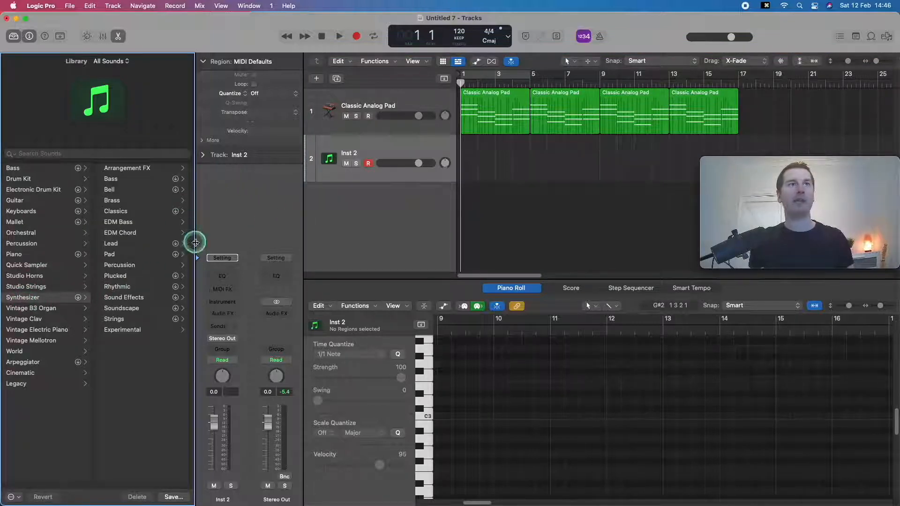
left_click(111, 245)
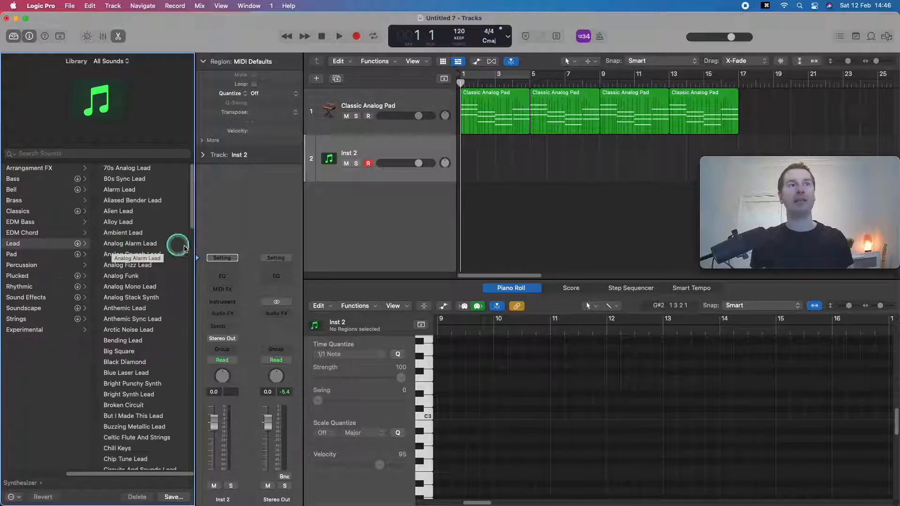
left_click(134, 237)
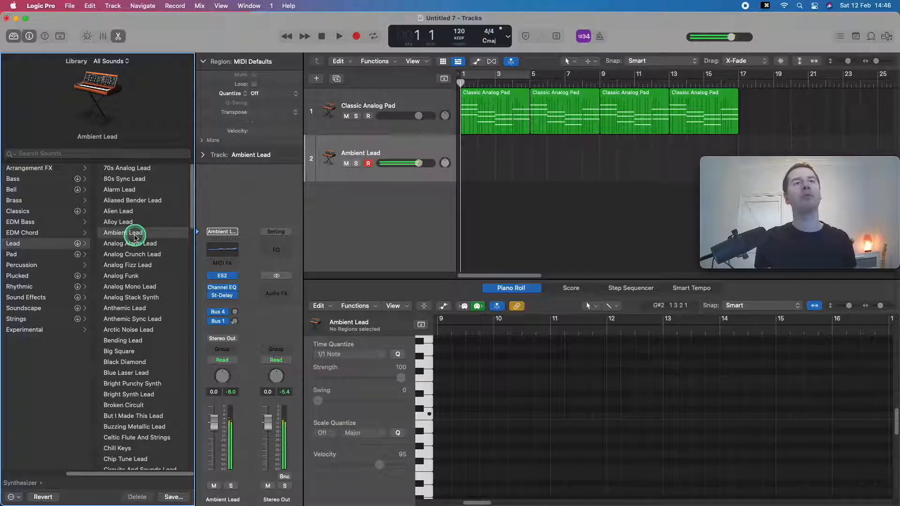
left_click(511, 171)
key("e")
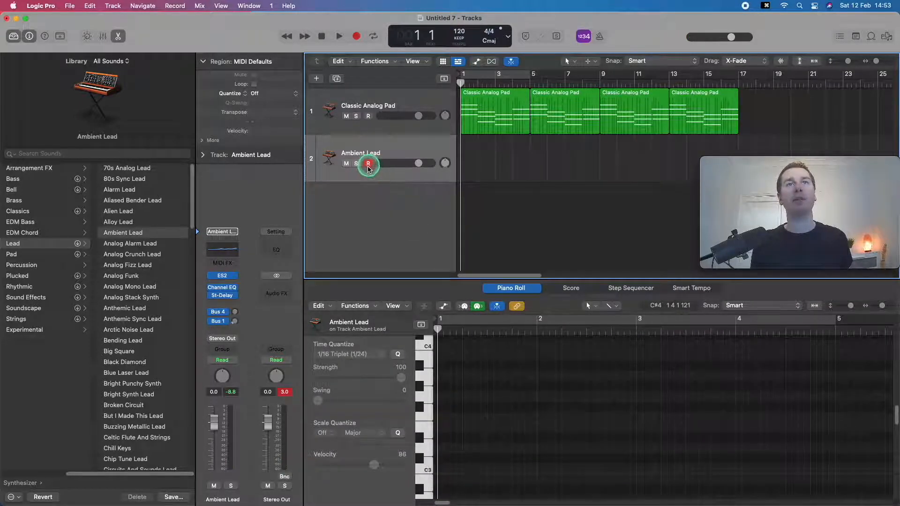
Step: Record-enable the Classic Analog Pad track and switch between both tracks, ending with only the Ambient Lead track armed
left_click(369, 116)
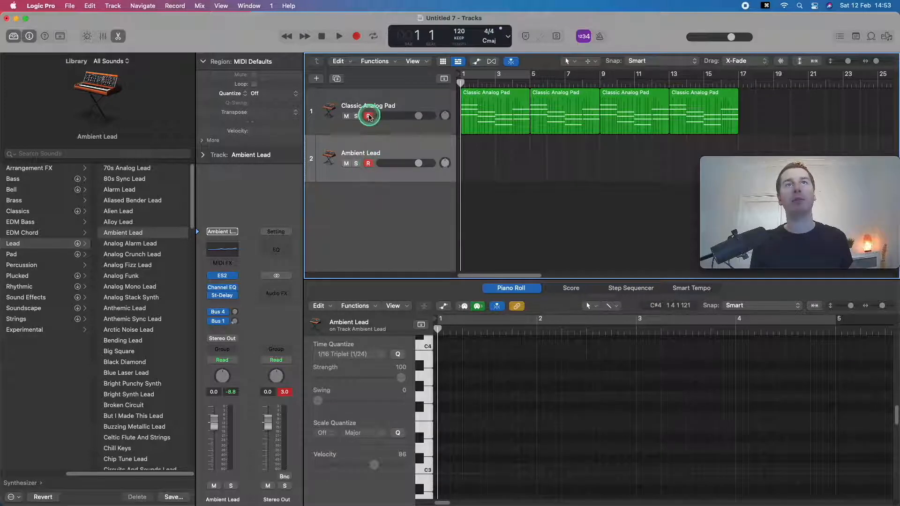
left_click(383, 154)
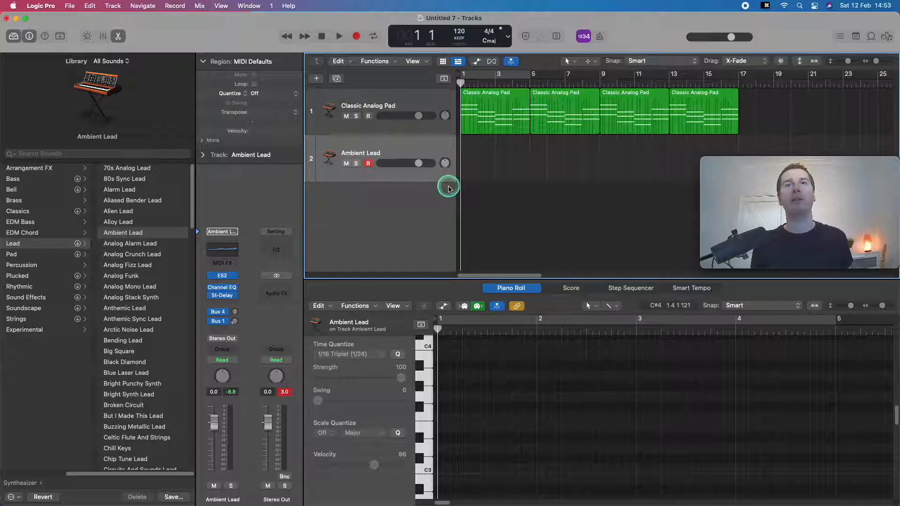
left_click(375, 104)
left_click(378, 151)
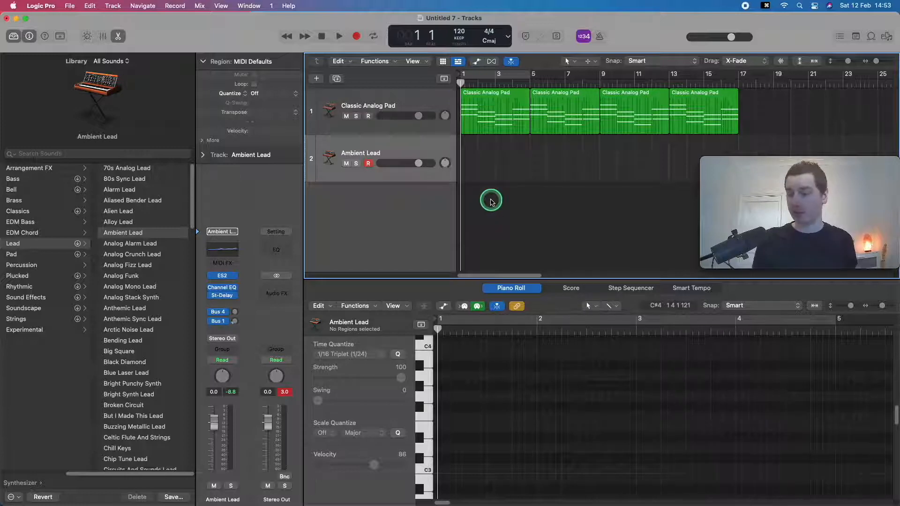
Step: Turn on the metronome and record a lead melody on the Ambient Lead track from bar 1 to bar 9
key("Return")
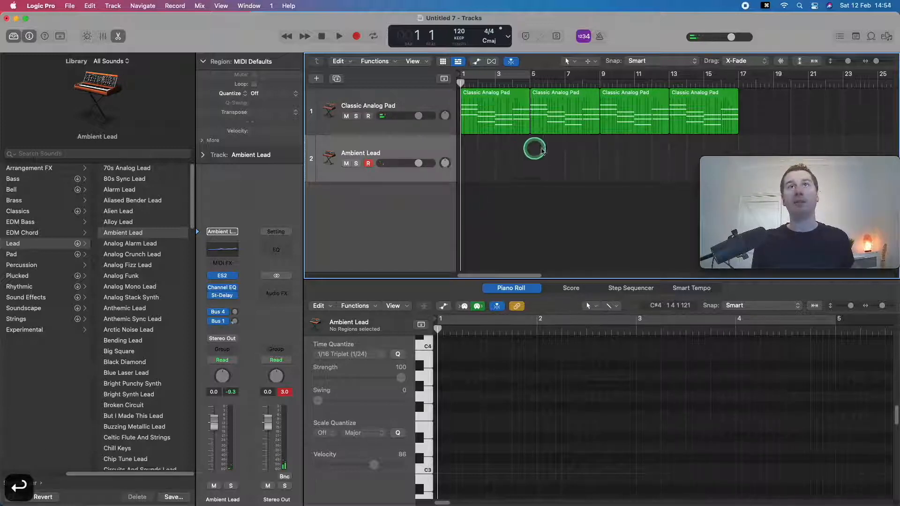
left_click(600, 37)
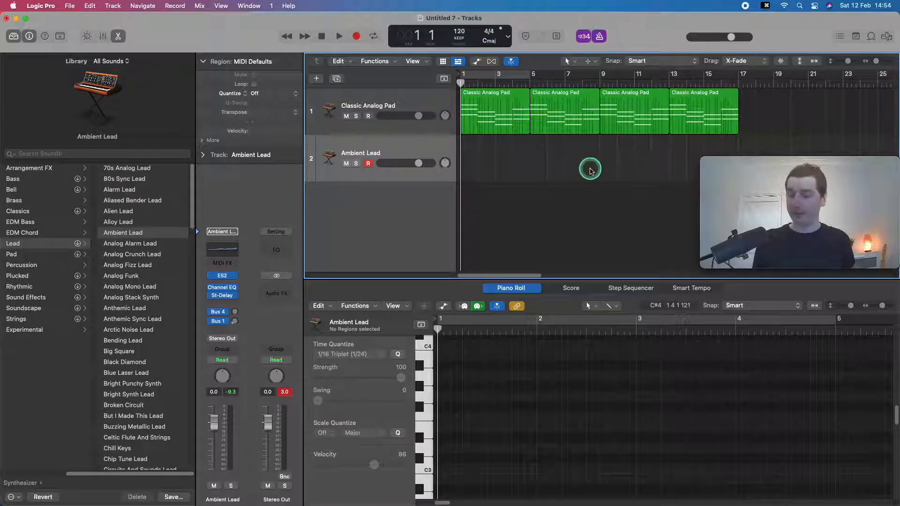
key("k")
key("k")
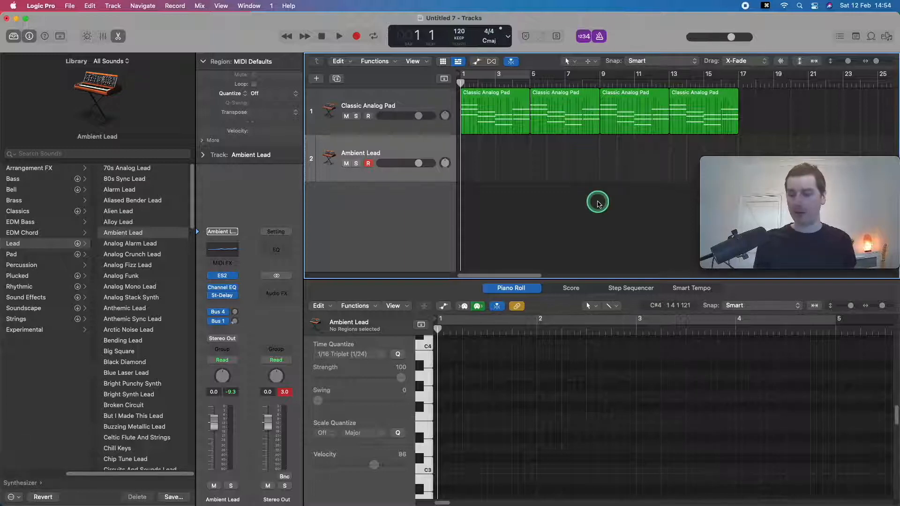
key("r")
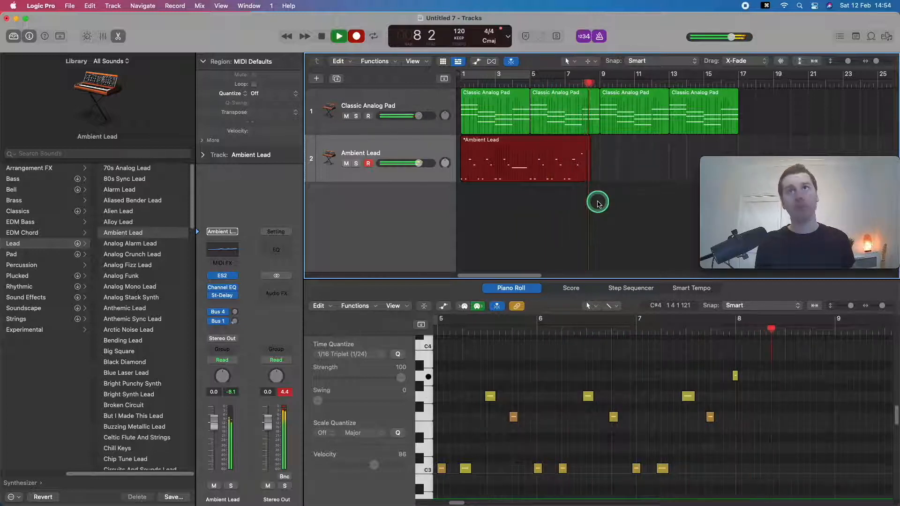
key("space")
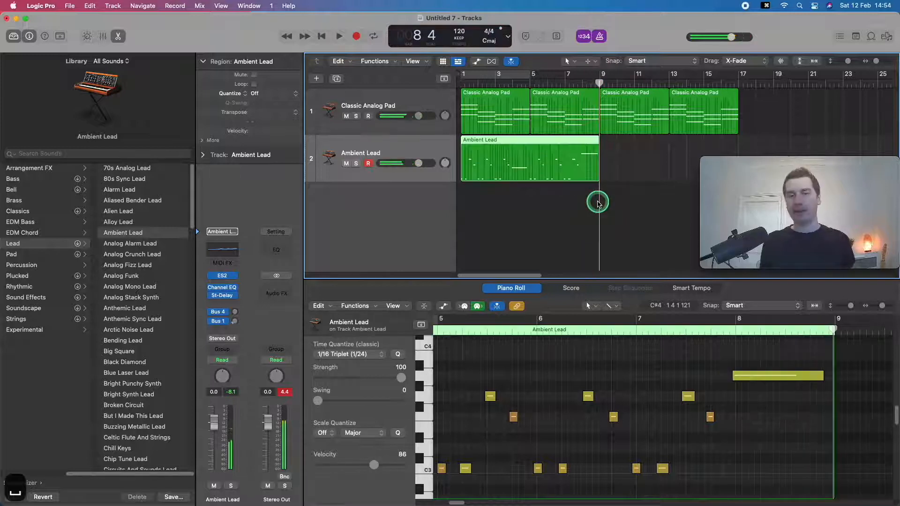
Step: Fit the notes of the whole Ambient Lead region to the Piano Roll view to inspect the recording
left_click(564, 354)
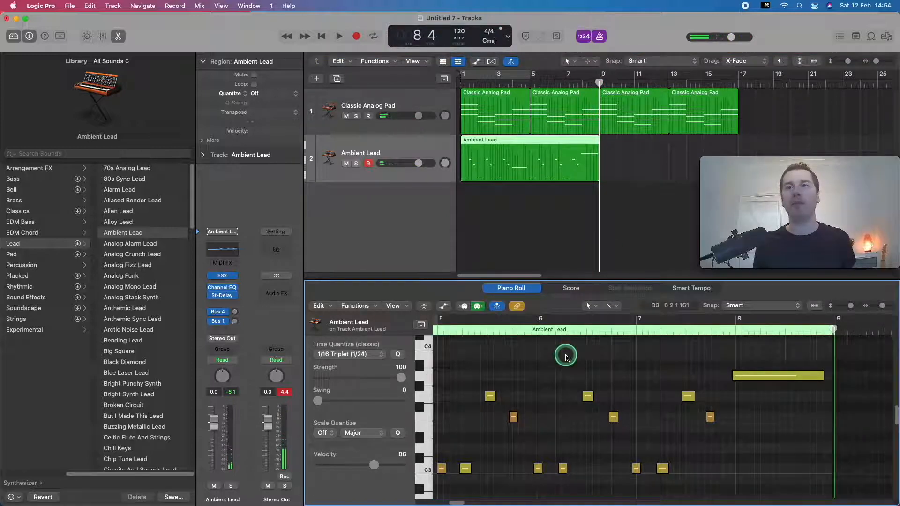
key("z")
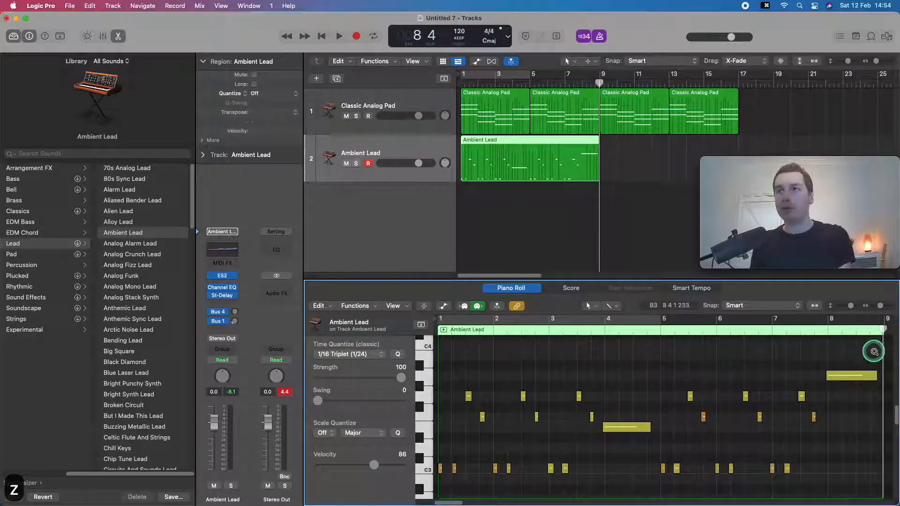
left_click_drag(872, 351, 578, 451)
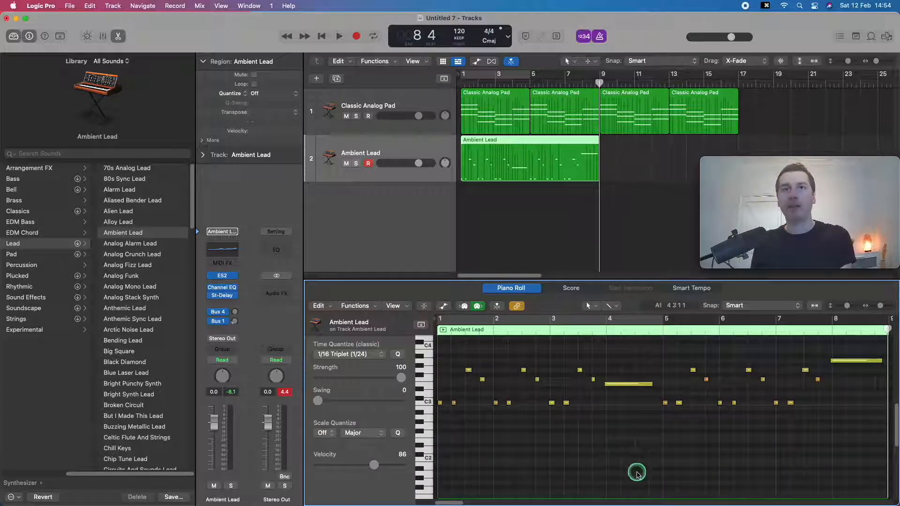
left_click(568, 244)
left_click(542, 172)
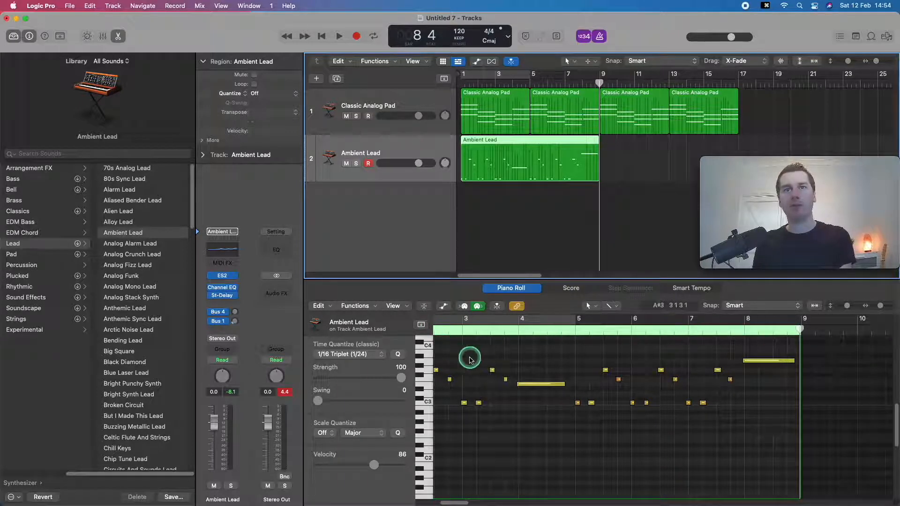
left_click(583, 361)
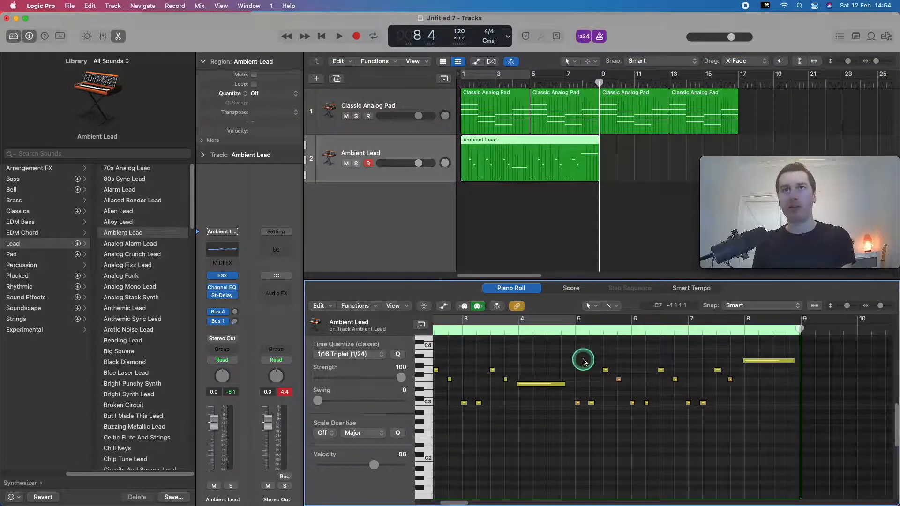
key("z")
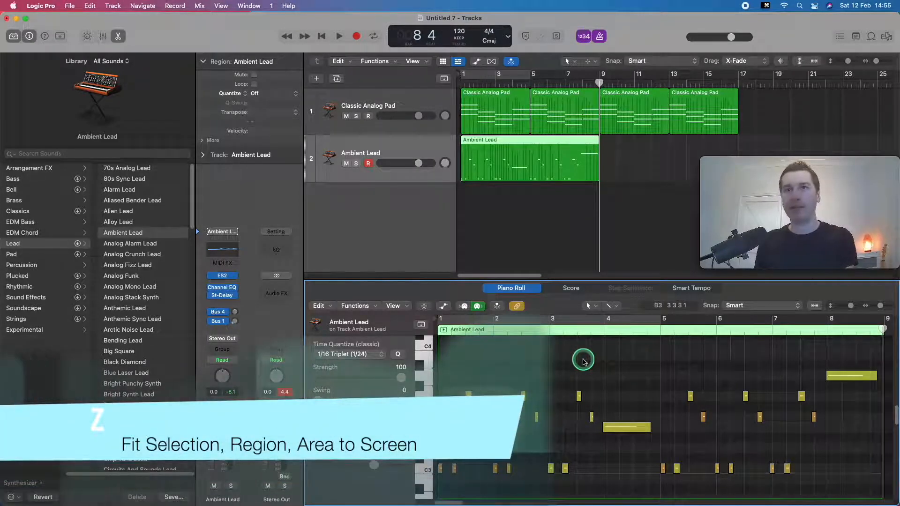
key("z")
key("z")
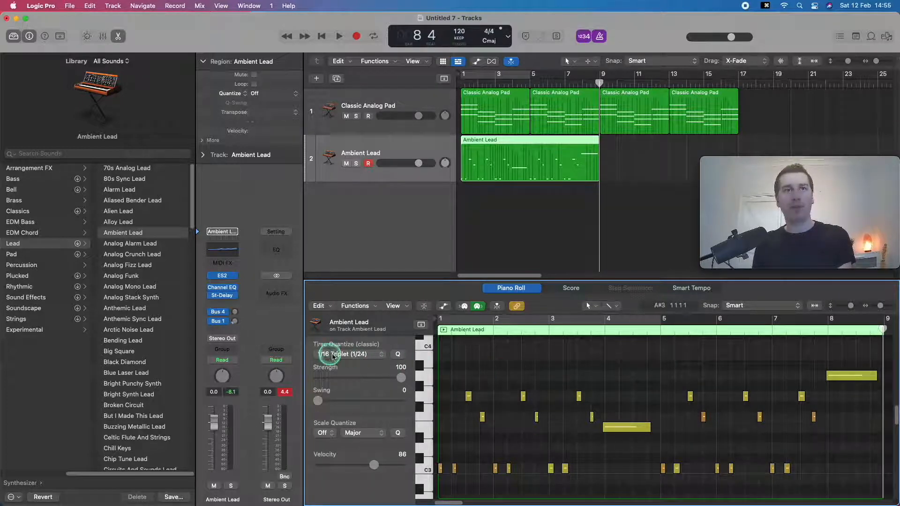
Step: Set the time quantize value of the Ambient Lead region to 1/8 Note in the Piano Roll
left_click(364, 357)
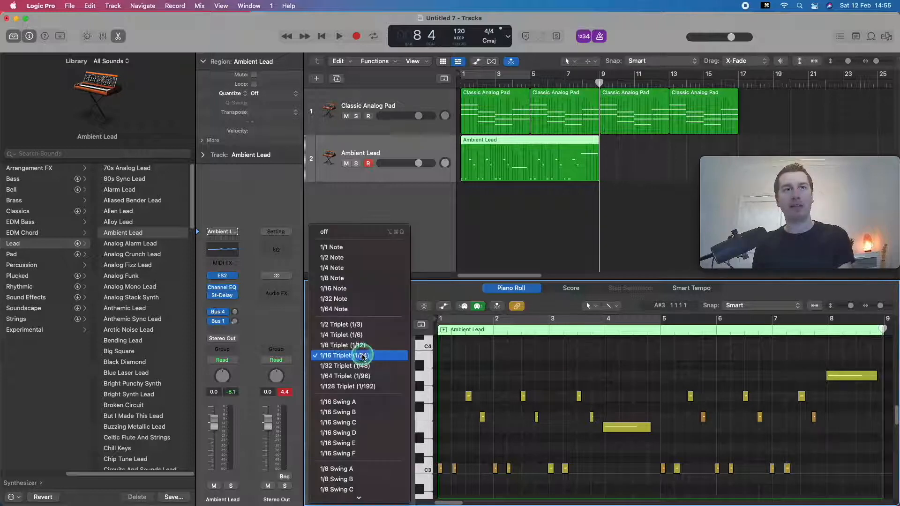
left_click(334, 277)
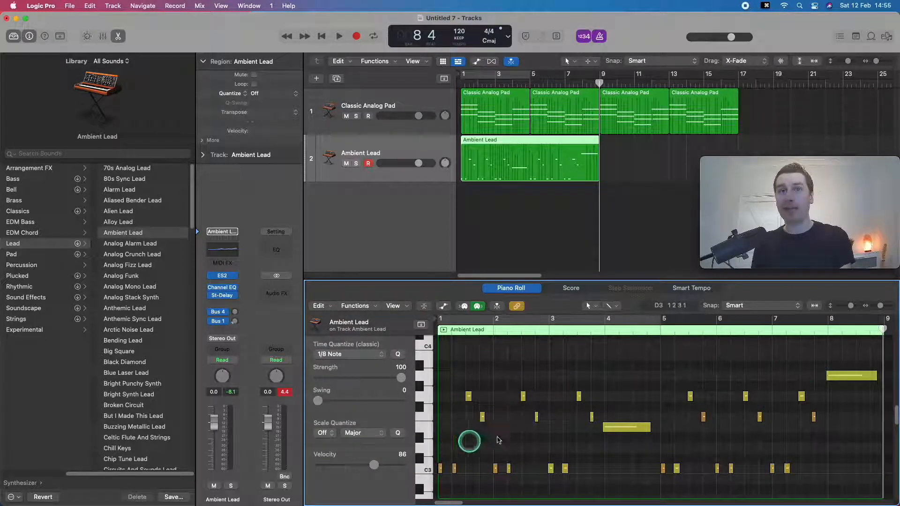
left_click_drag(862, 356, 443, 492)
scroll(556, 404, "up", 3)
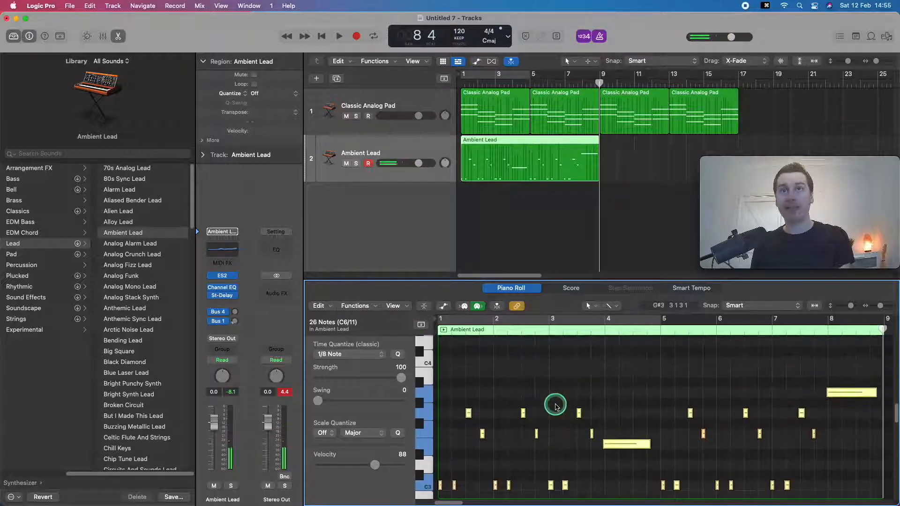
scroll(555, 406, "down", 1)
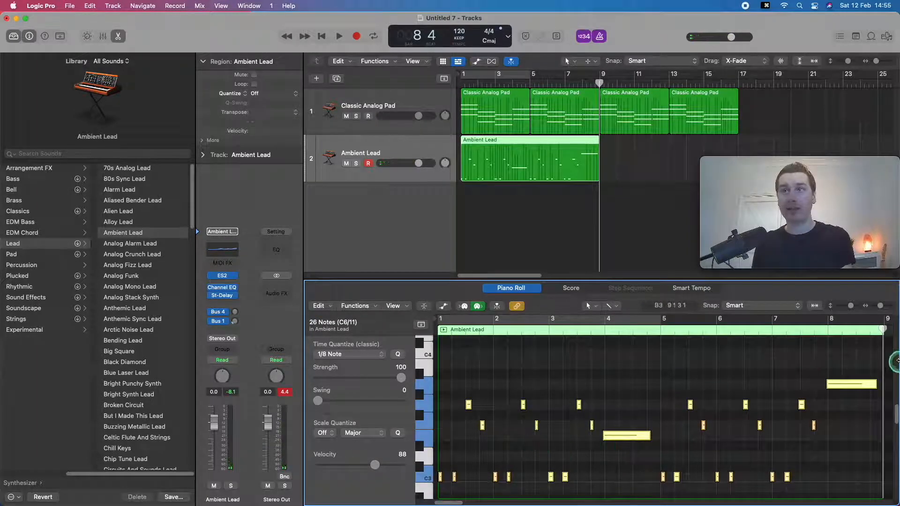
left_click_drag(862, 359, 456, 458)
scroll(575, 417, "up", 5)
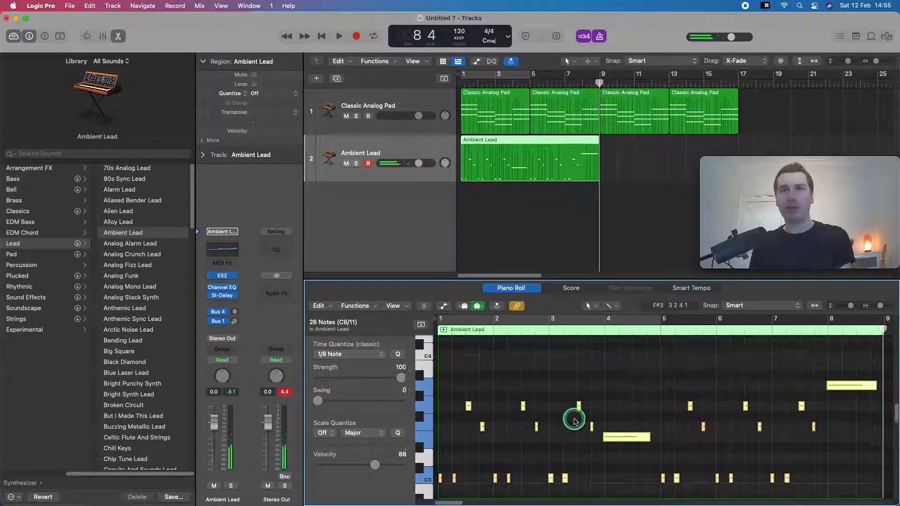
scroll(575, 421, "down", 3)
left_click(841, 378)
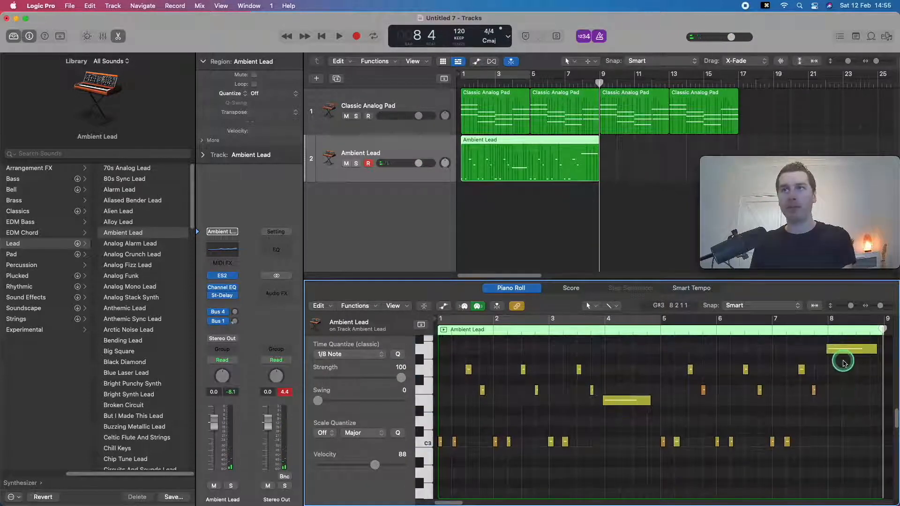
left_click_drag(844, 364, 432, 471)
left_click(623, 456)
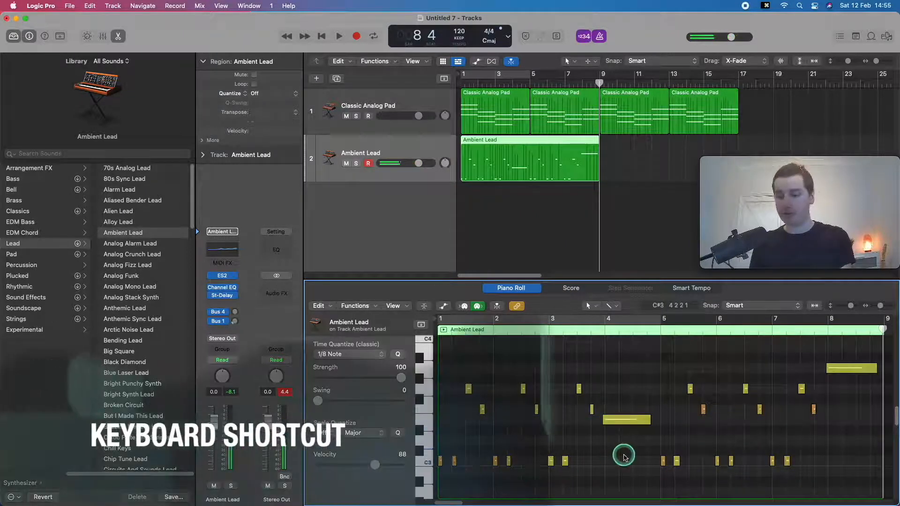
Step: Select all notes of the Ambient Lead region and quantize them with the chosen time quantize value
key("super+a")
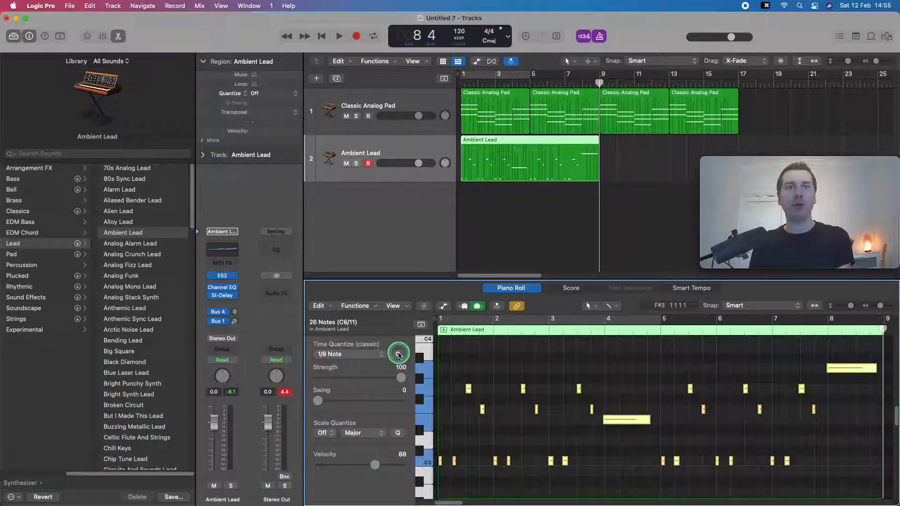
key("q")
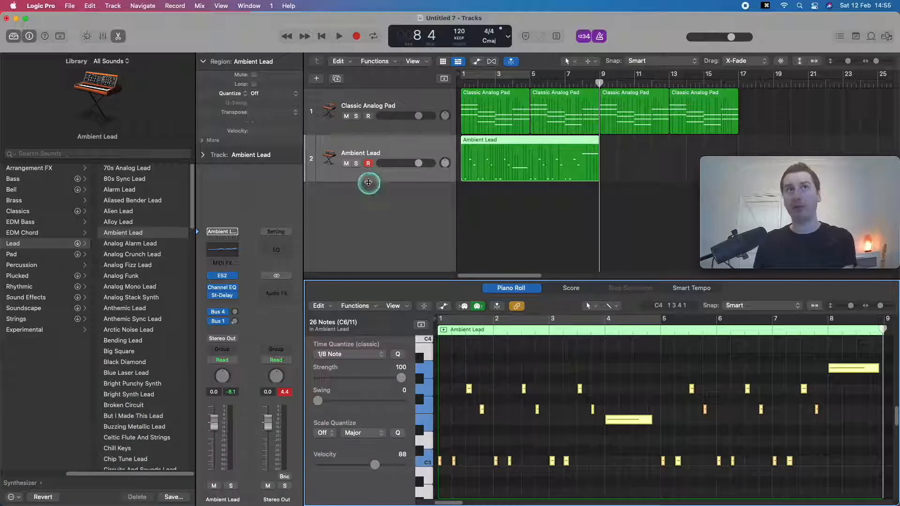
Step: Solo the Ambient Lead track and play it from the start to listen to the quantized melody
left_click(356, 164)
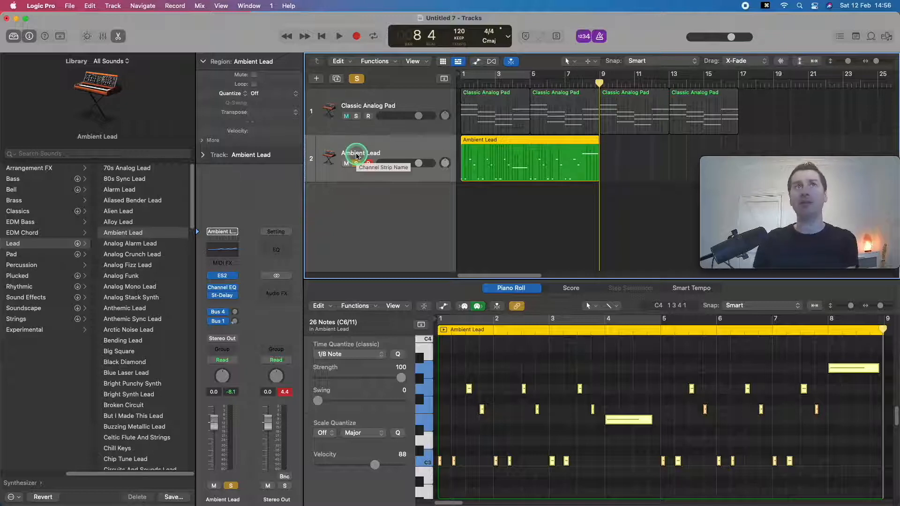
key("Return")
key("space")
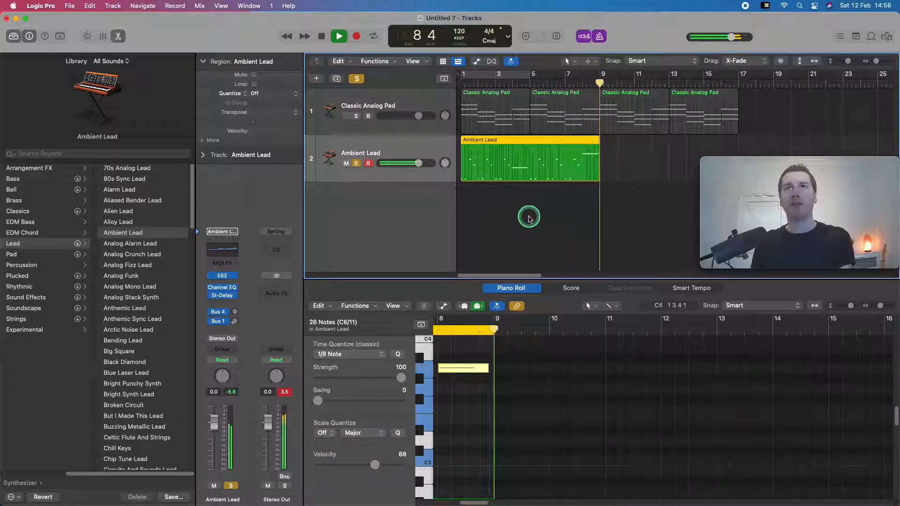
key("space")
key("Return")
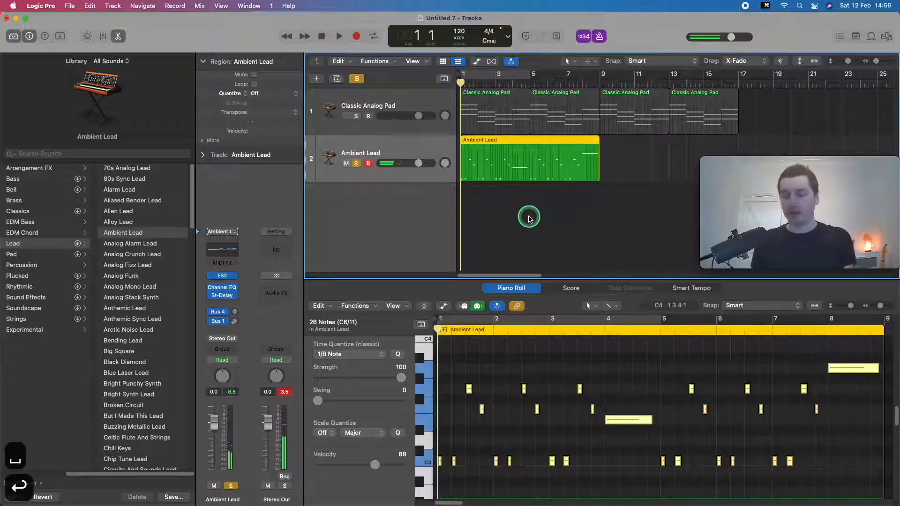
scroll(557, 191, "down", 1)
left_click(561, 220)
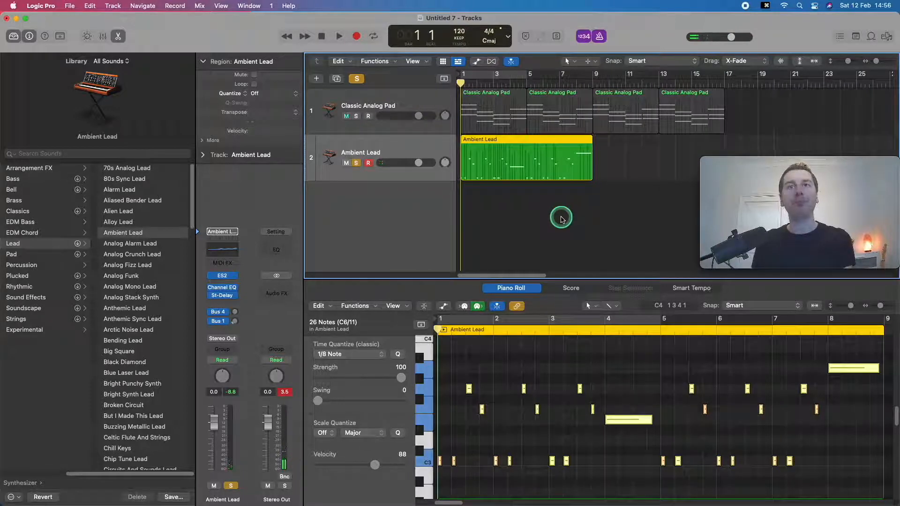
Step: Unsolo the Ambient Lead track and play both tracks together from bar 1 to bar 9
left_click(526, 148)
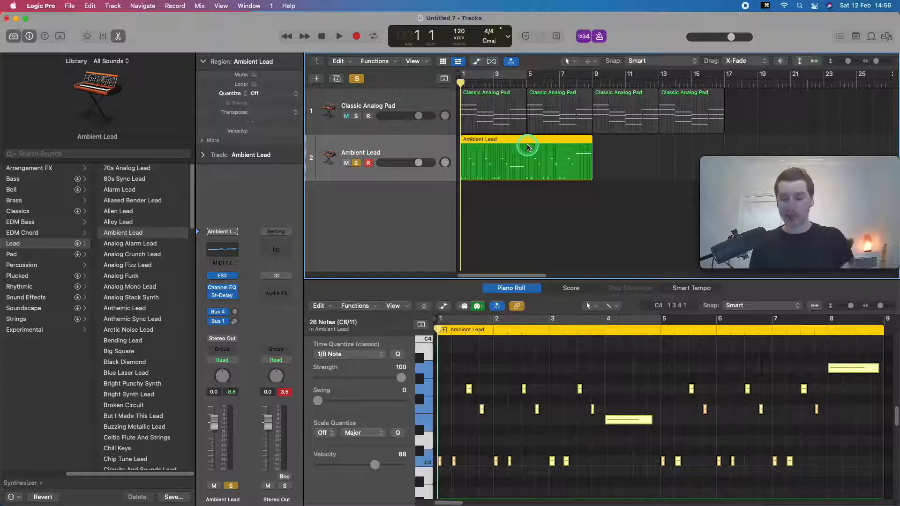
left_click(535, 226)
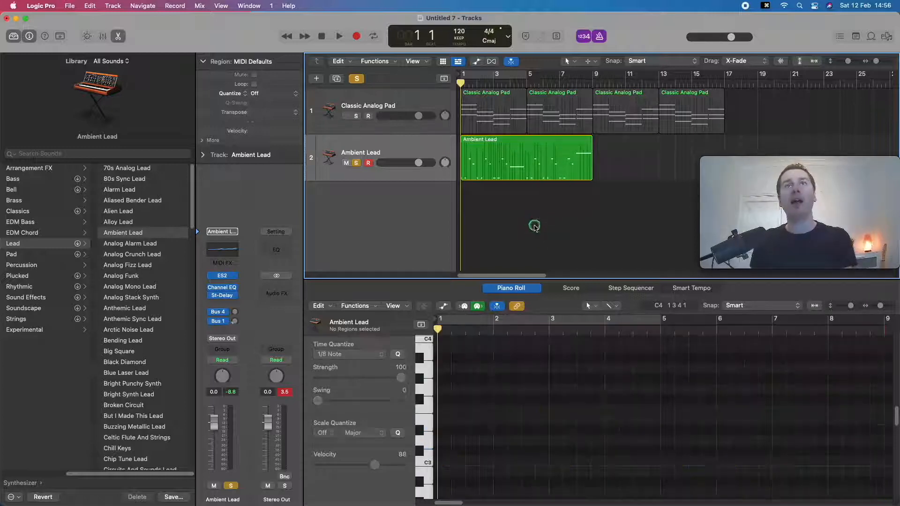
left_click(356, 164)
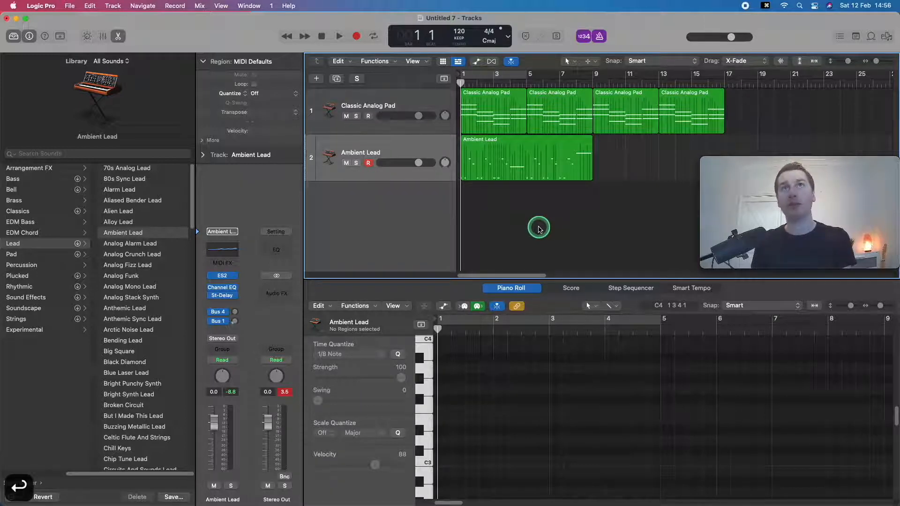
key("space")
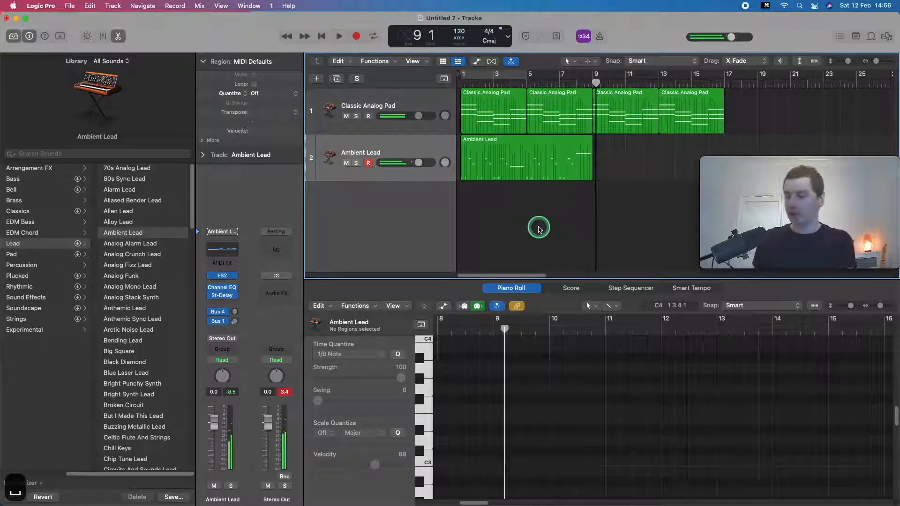
key("space")
key("Return")
mouse_move(712, 222)
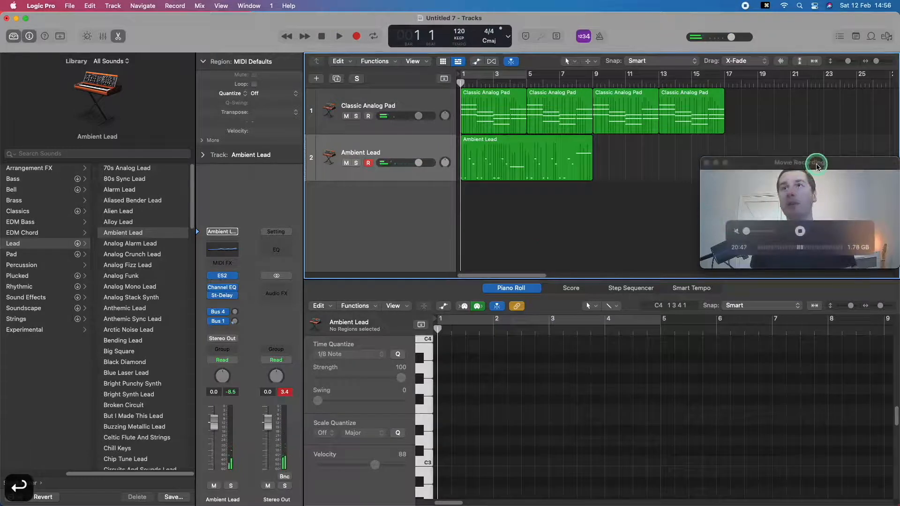
left_click_drag(811, 163, 816, 406)
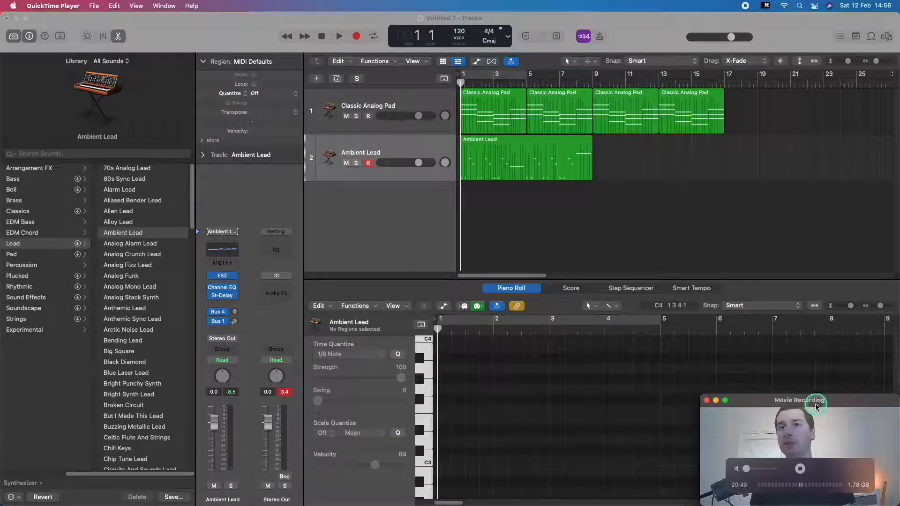
Step: Copy the eight-bar Ambient Lead region to bar 9 on the same track so the lead runs to bar 17
left_click(543, 145)
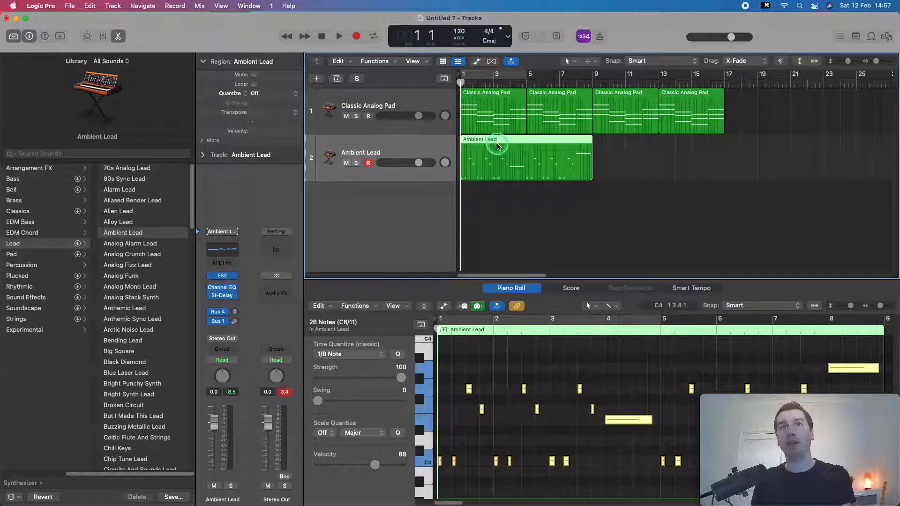
left_click_drag(498, 146, 498, 146)
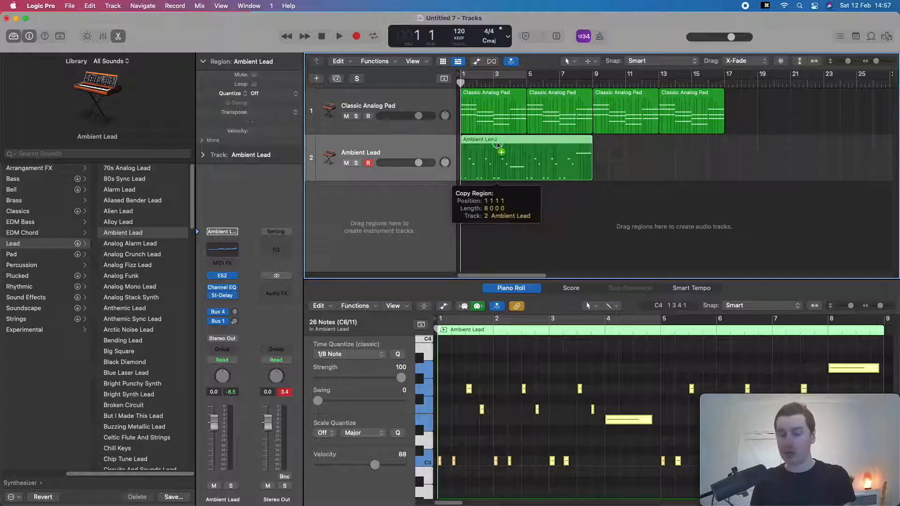
left_click_drag(498, 145, 631, 146)
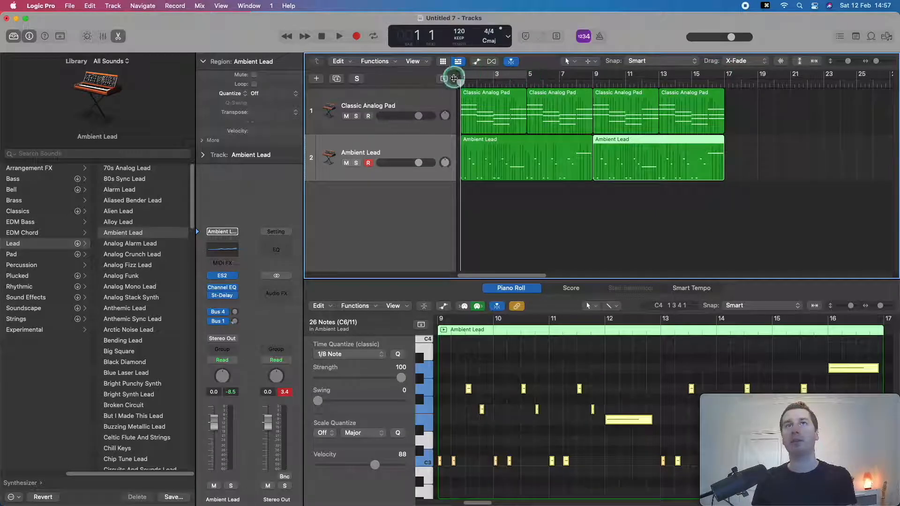
Step: Set the project tempo to 125 and play the arrangement from the beginning
left_click(533, 210)
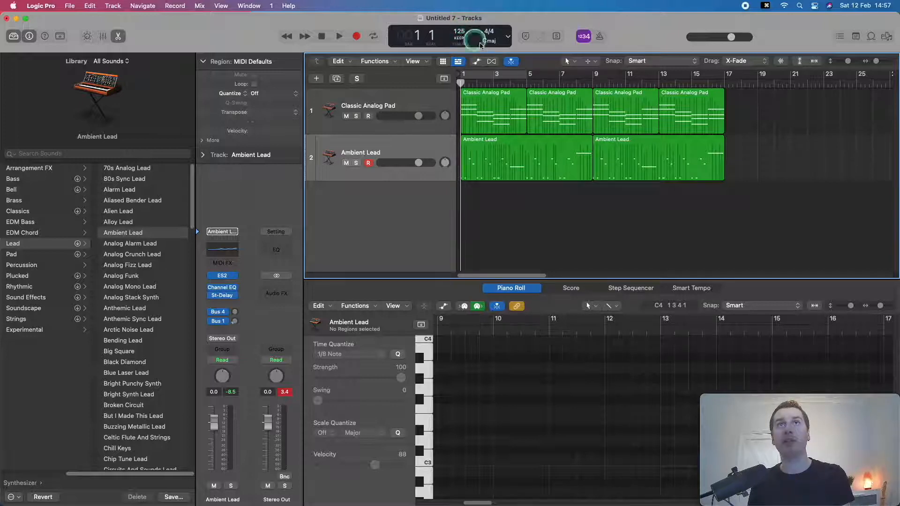
key("Return")
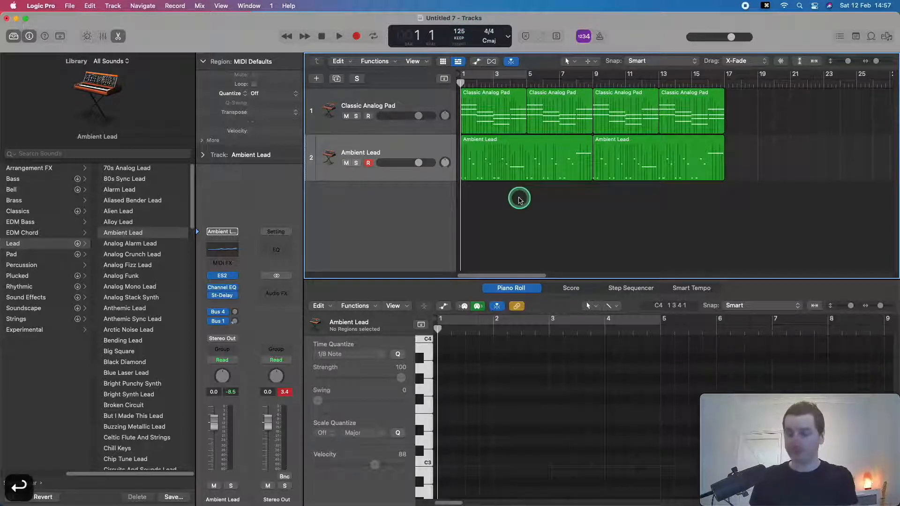
key("space")
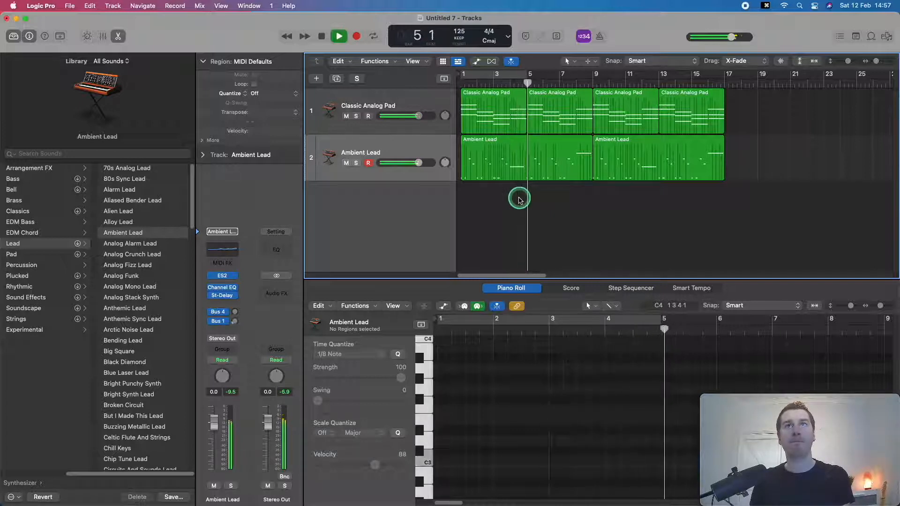
key("space")
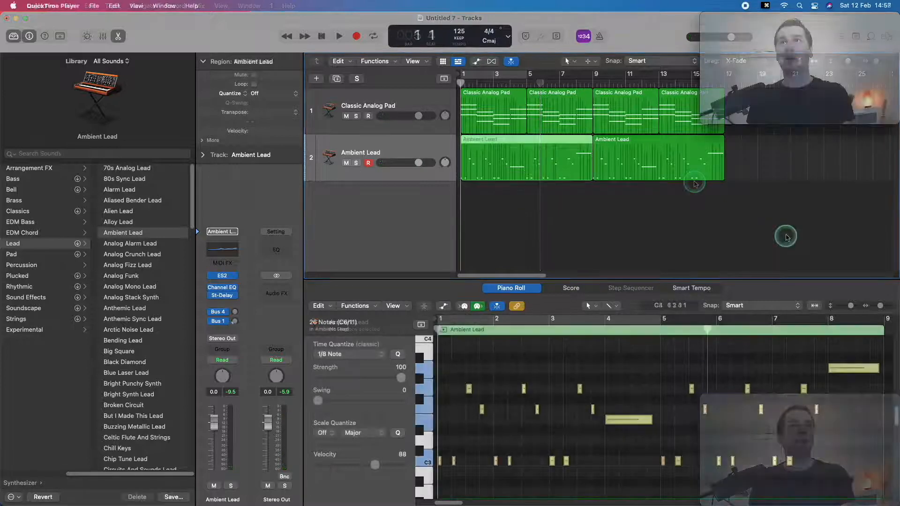
Step: In the first Ambient Lead region, raise the pairs of C3 notes in bars 2 and 6 to D3
left_click(539, 375)
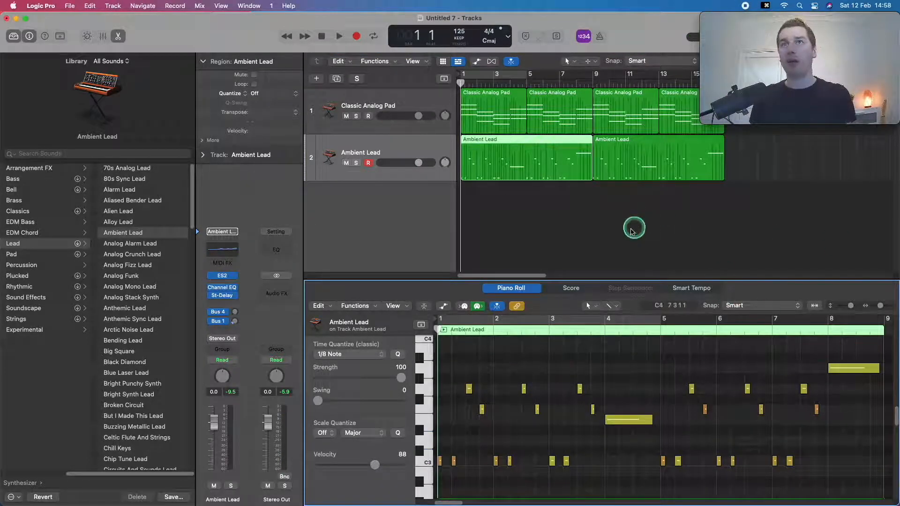
double_click(554, 168)
double_click(554, 168)
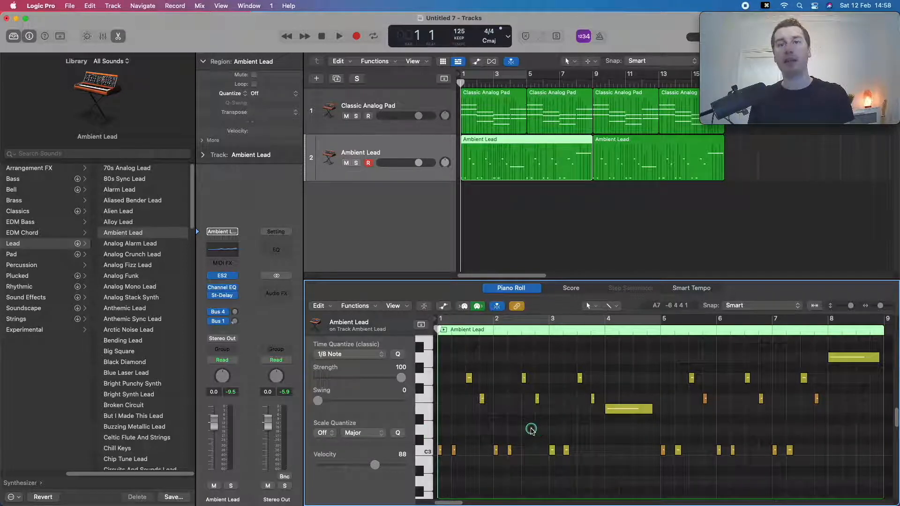
left_click_drag(522, 436, 496, 432)
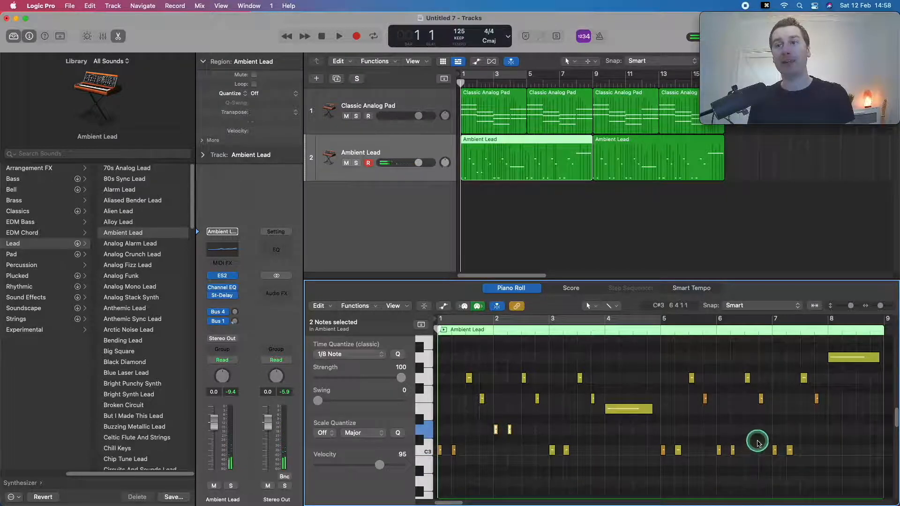
left_click_drag(758, 441, 715, 432)
left_click(528, 461)
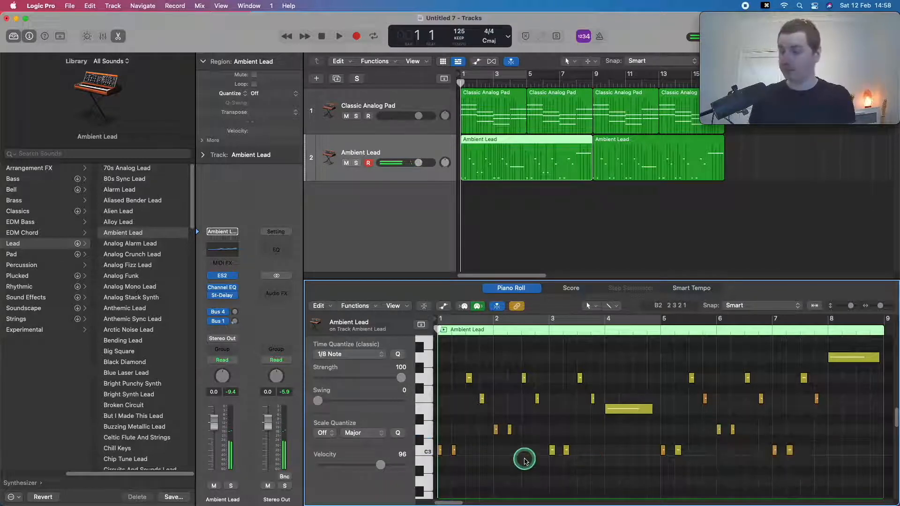
Step: Play the edited melody from the start and raise the pair of C3 notes in bar 3 to E3
key("Return")
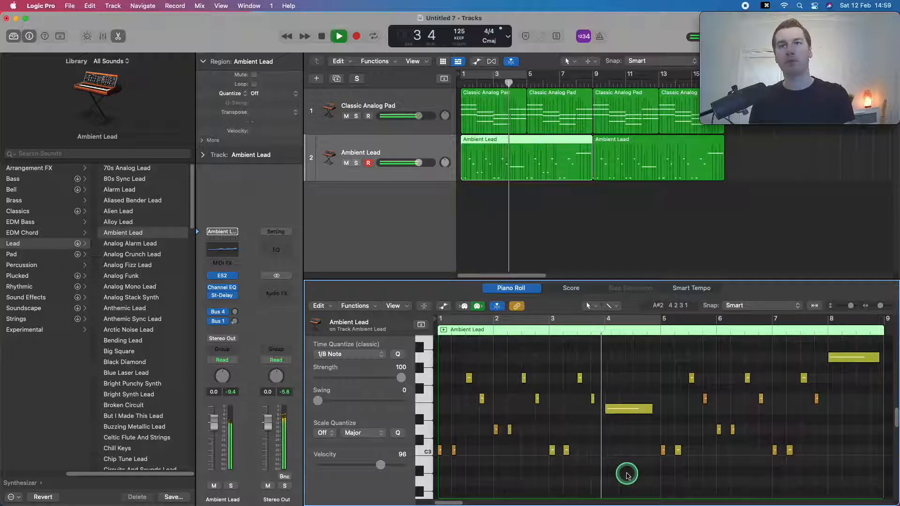
key("space")
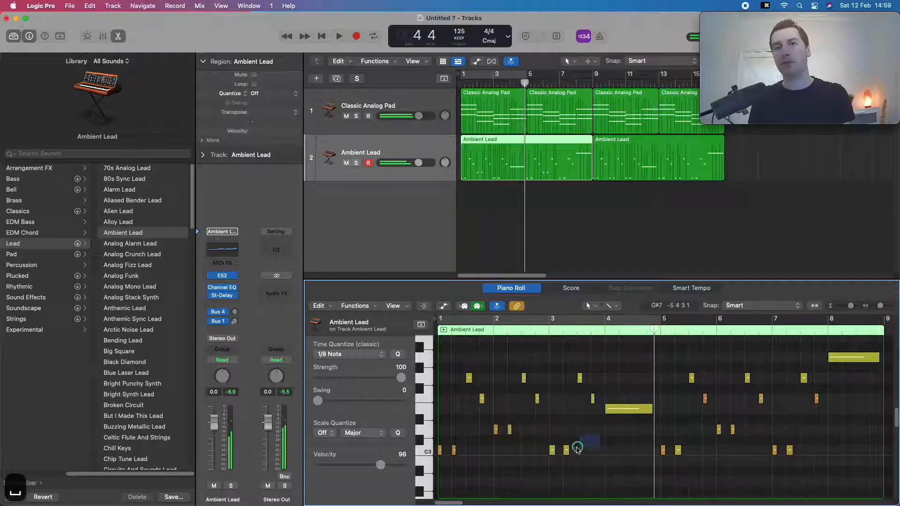
left_click_drag(578, 450, 552, 412)
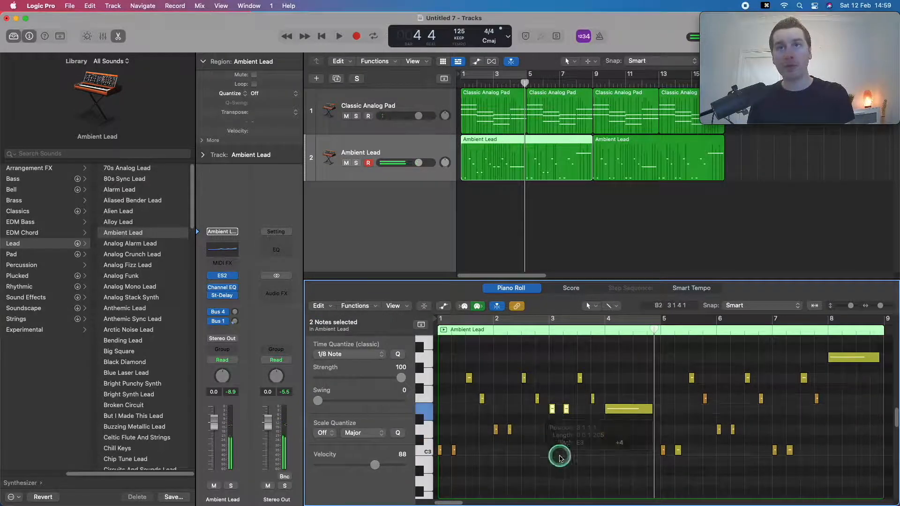
left_click(560, 455)
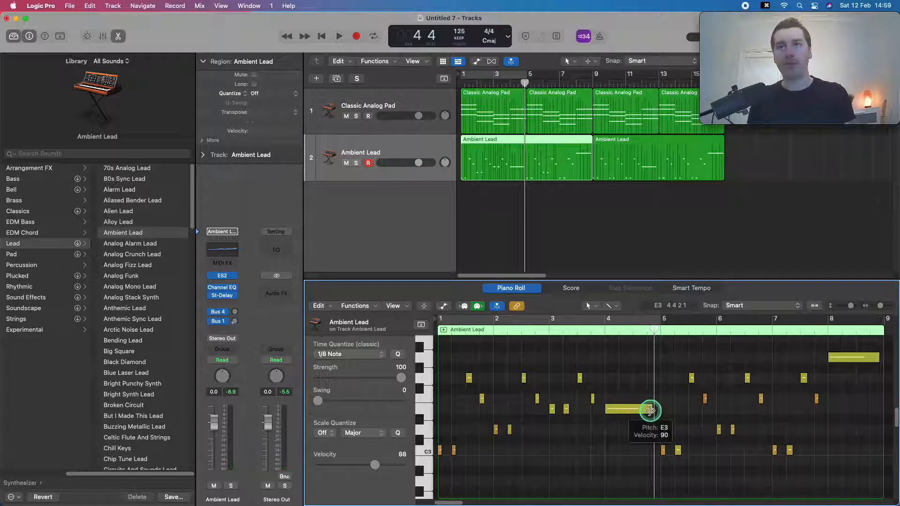
Step: Shorten the long E3 note in bar 4 to one beat and keep the Pencil Tool as the secondary (Command-click) tool
left_click_drag(650, 411, 615, 412)
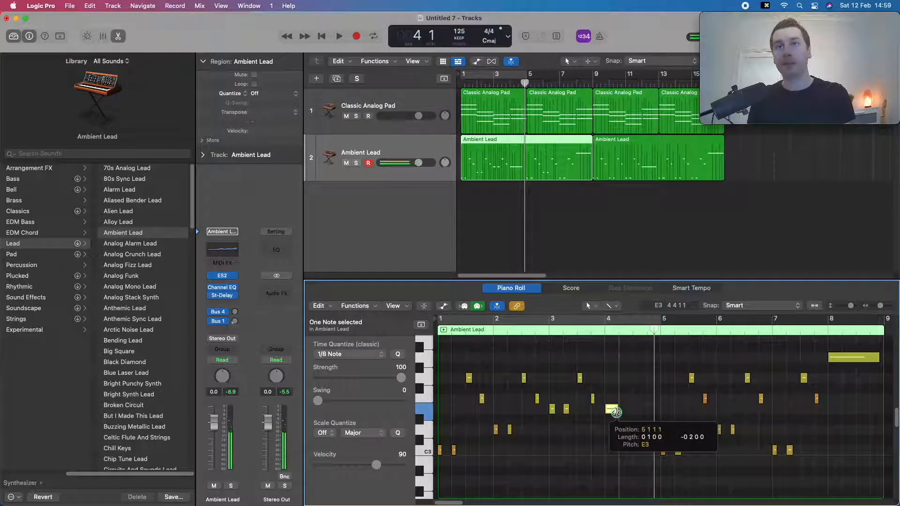
left_click(620, 458)
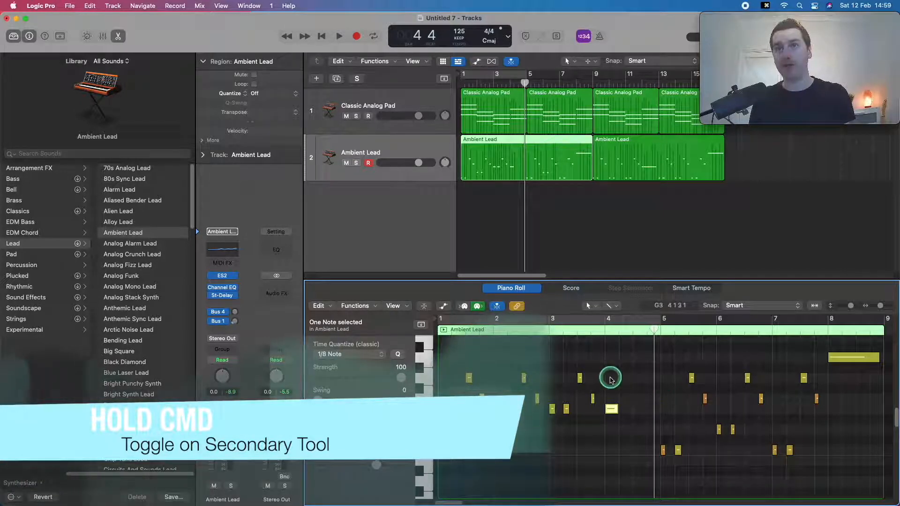
key("super")
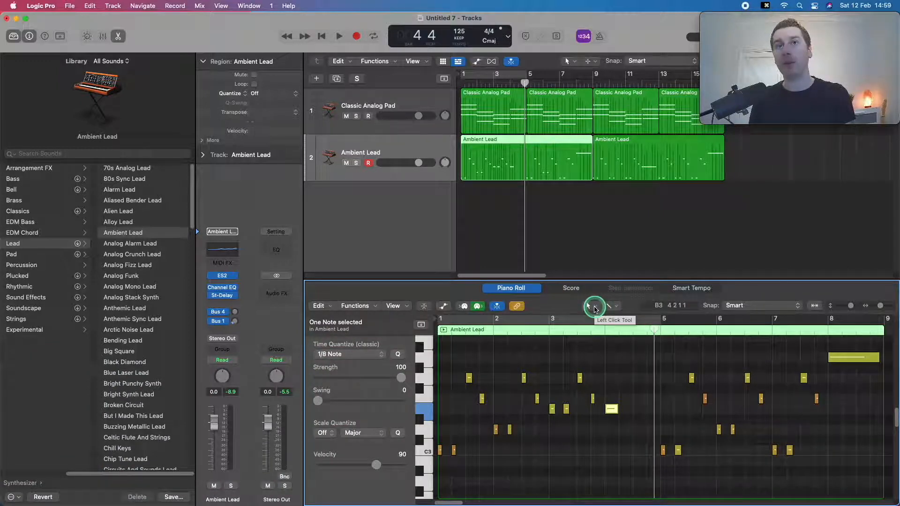
left_click(594, 308)
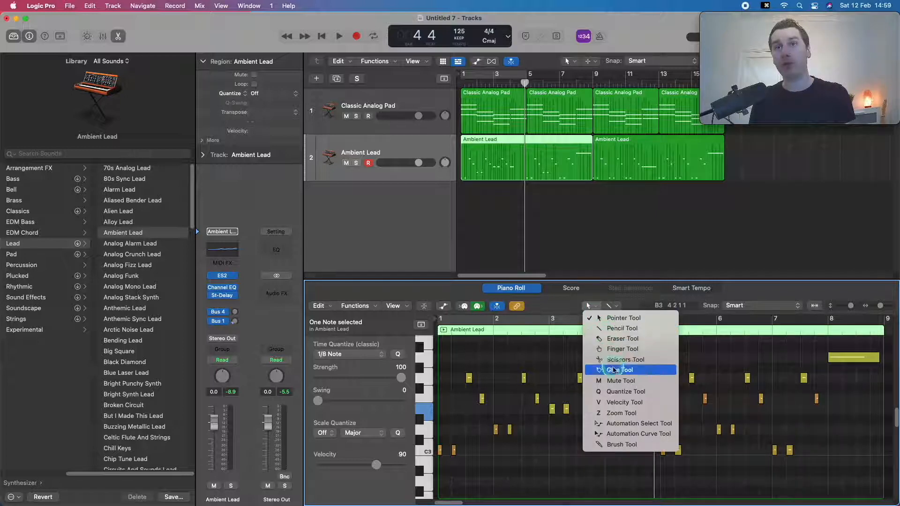
left_click(558, 457)
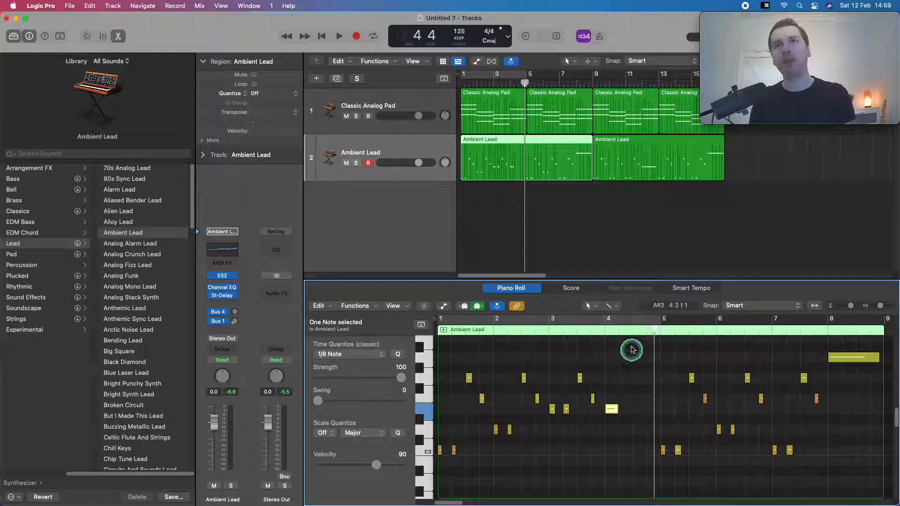
left_click(617, 307)
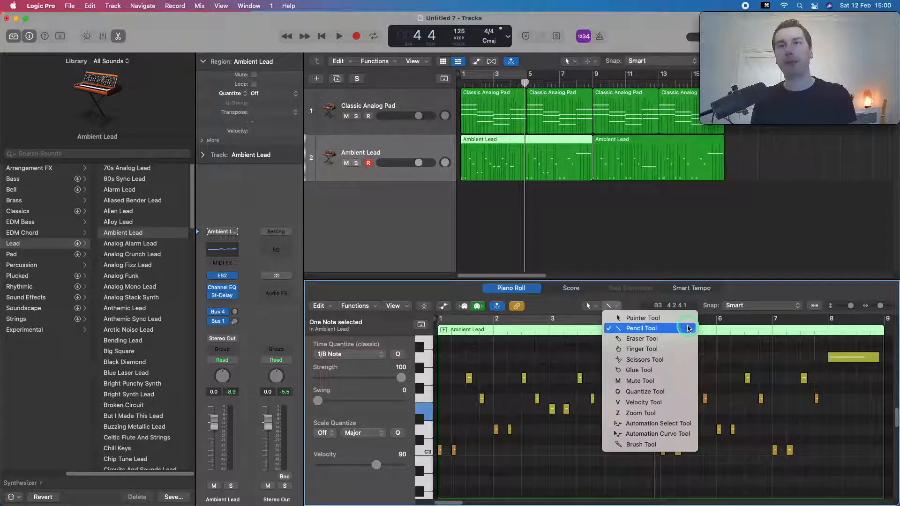
left_click(650, 331)
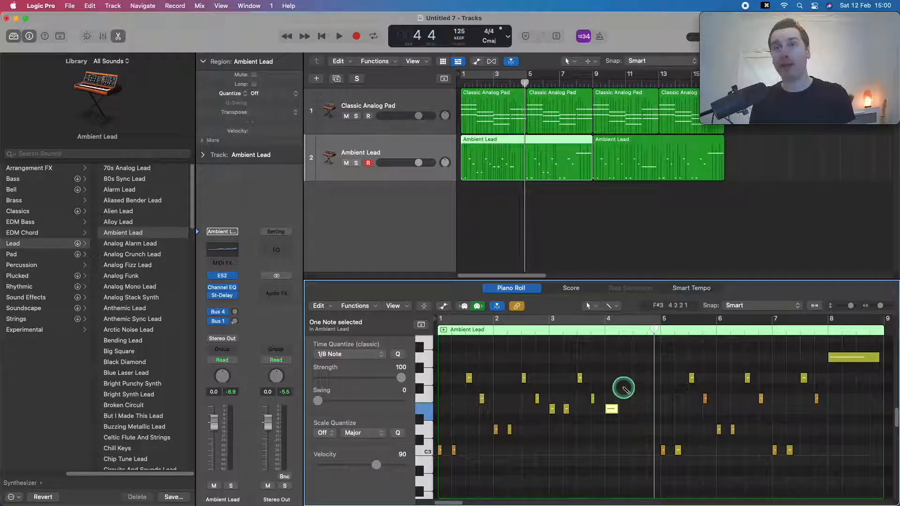
Step: Add a G3 note and an F3 note after the E3 in bar 4, and trim both slightly shorter
left_click(622, 379)
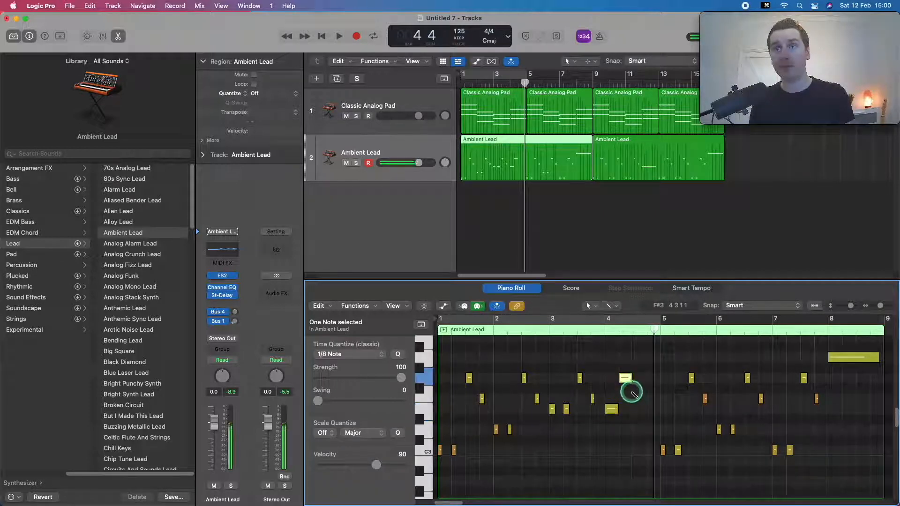
left_click(636, 398)
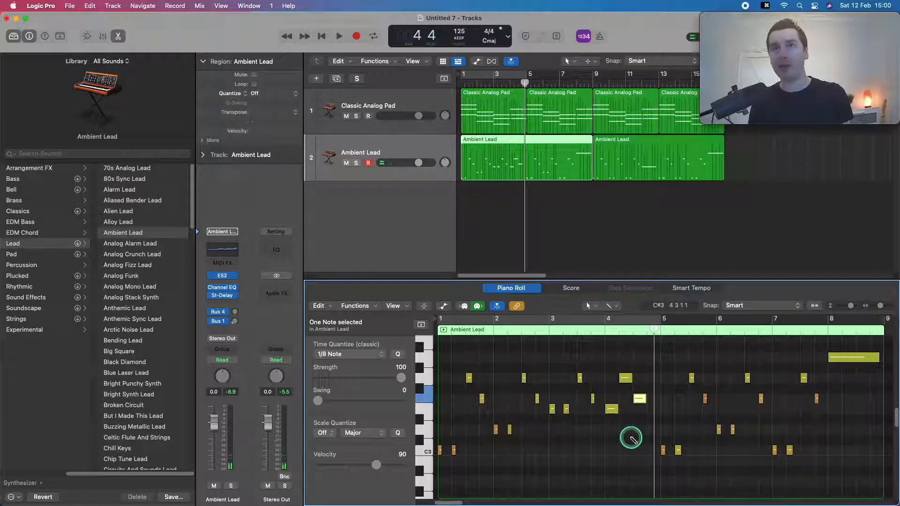
left_click_drag(645, 401, 625, 377)
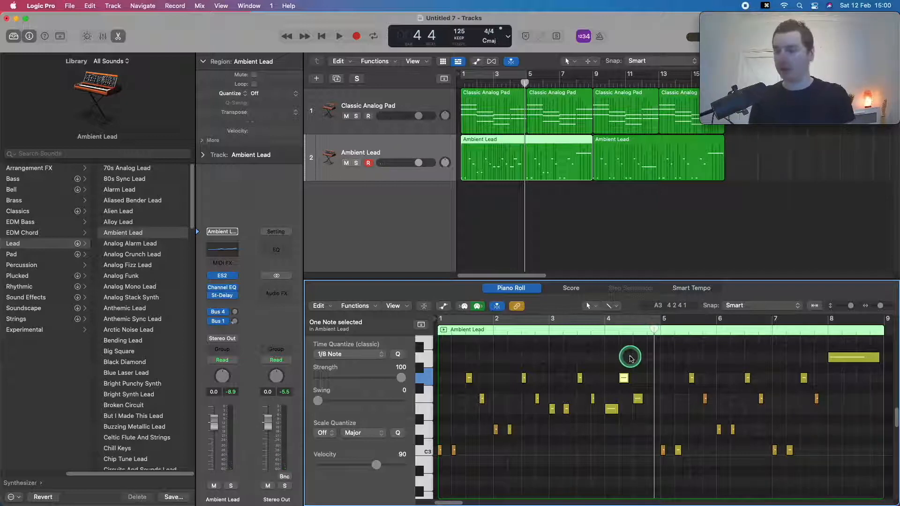
Step: Play the melody from the start, add a short E3 note at the end of bar 4, and return to the beginning
key("Return")
key("space")
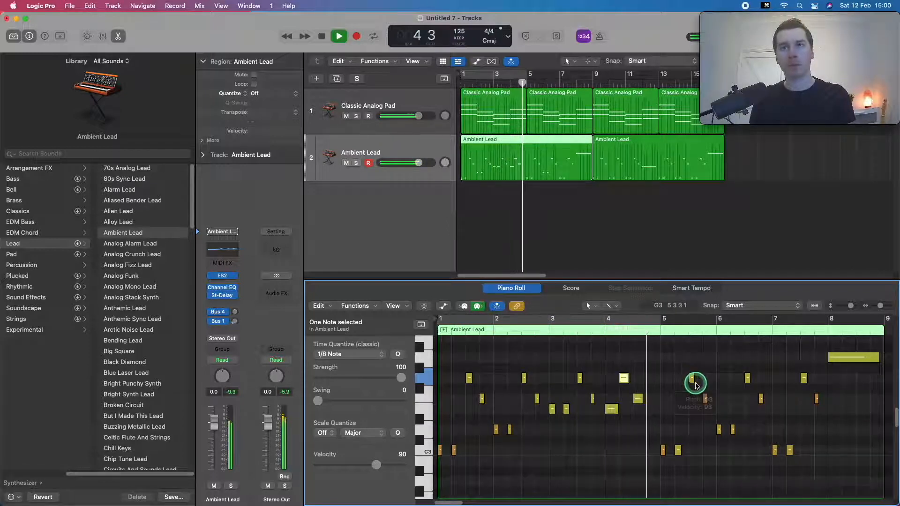
left_click_drag(696, 383, 654, 415, "alt")
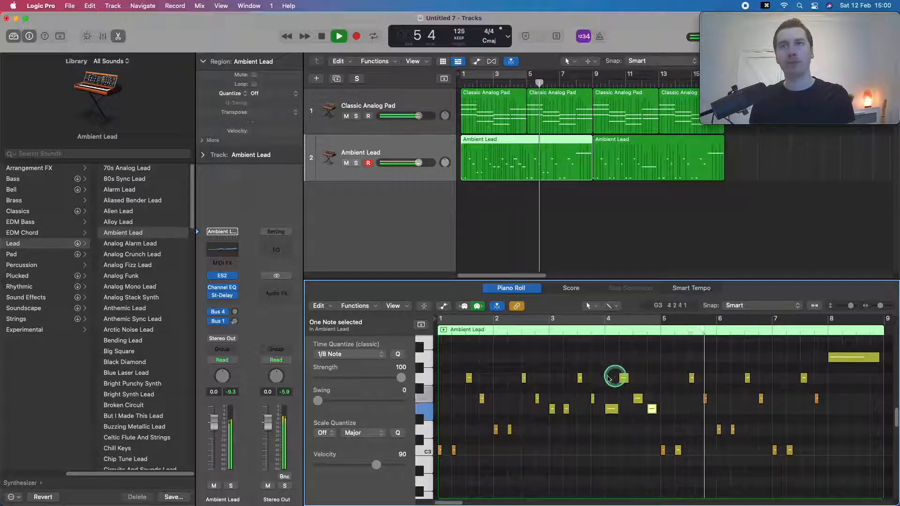
key("space")
key("Return")
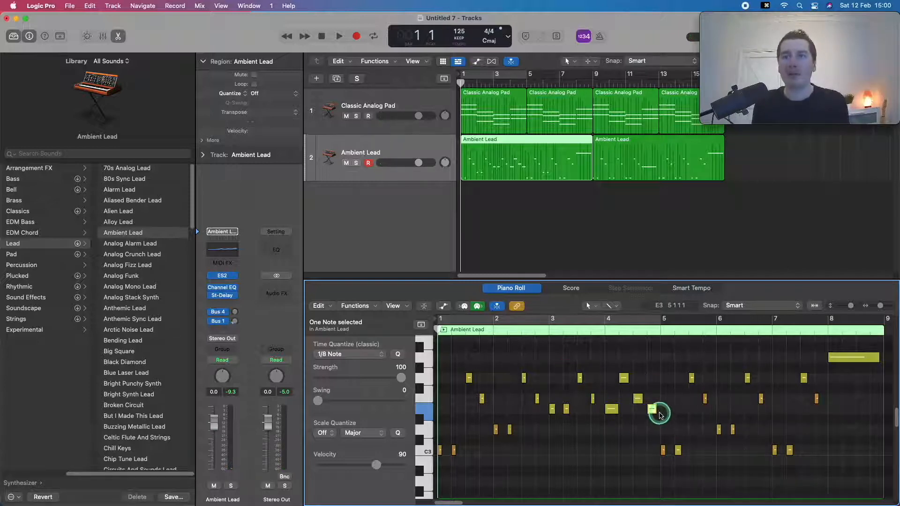
Step: Try deleting the first E3 note in bar 4
left_click(635, 446)
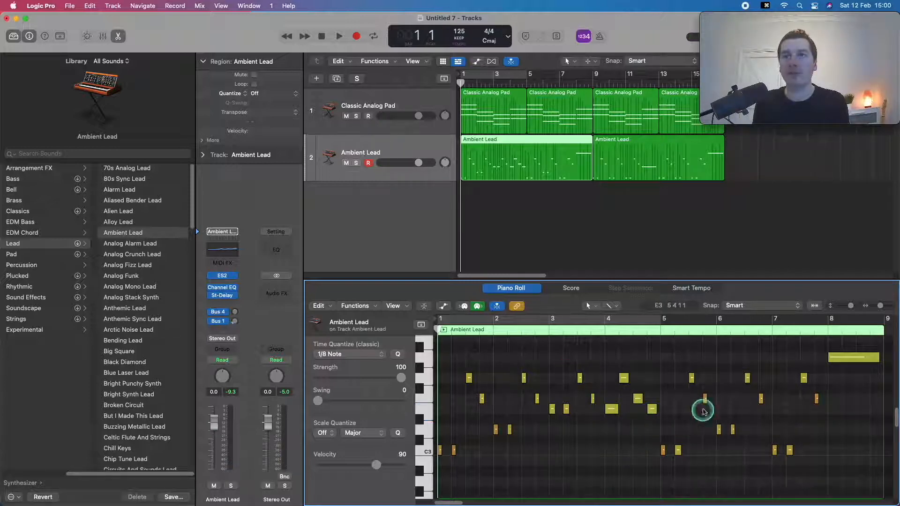
left_click(610, 411)
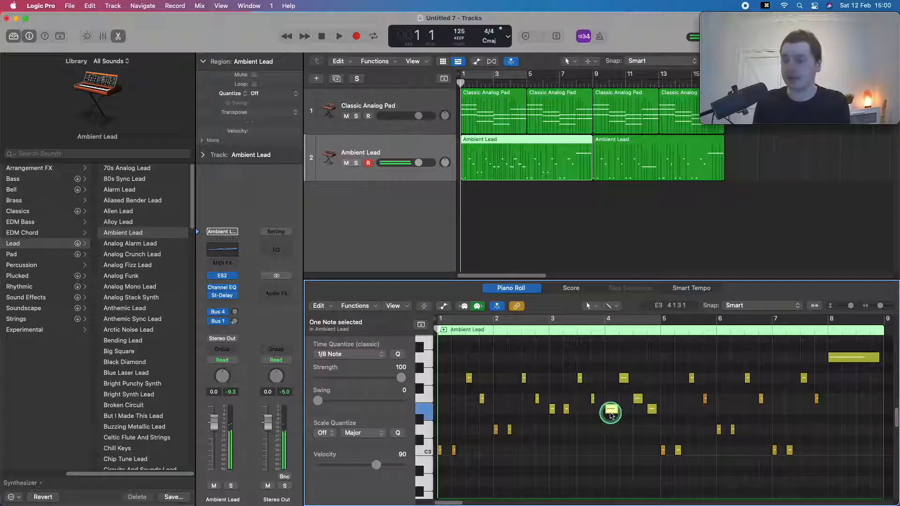
key("BackSpace")
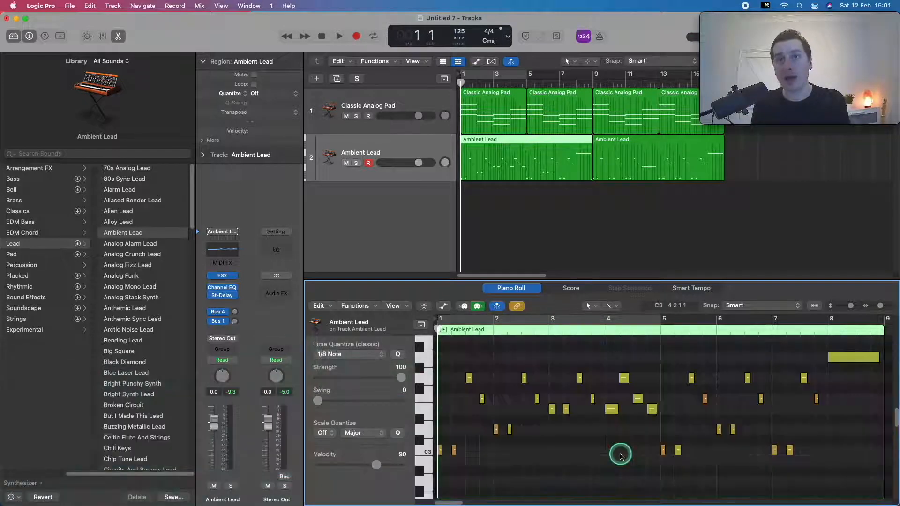
Step: Try different velocities on the first E3 note in bar 4, including a softer 71
left_click(612, 409)
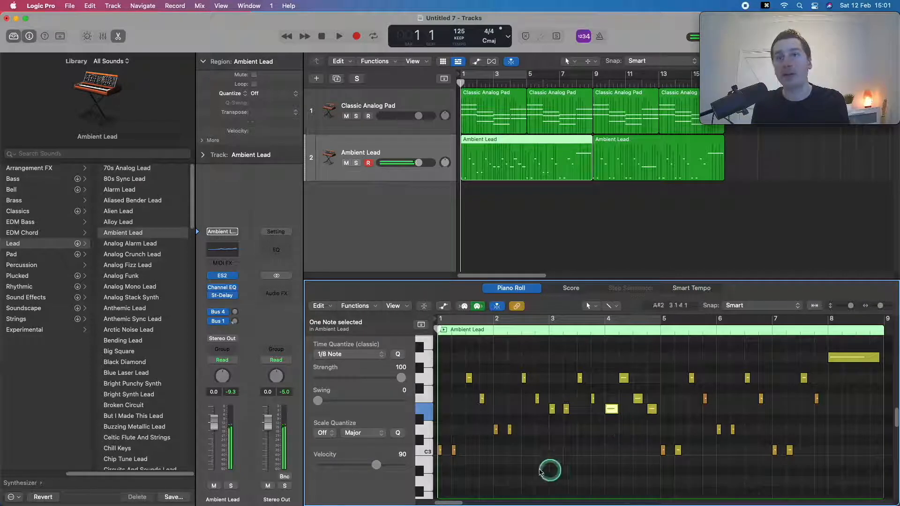
left_click_drag(375, 465, 385, 465)
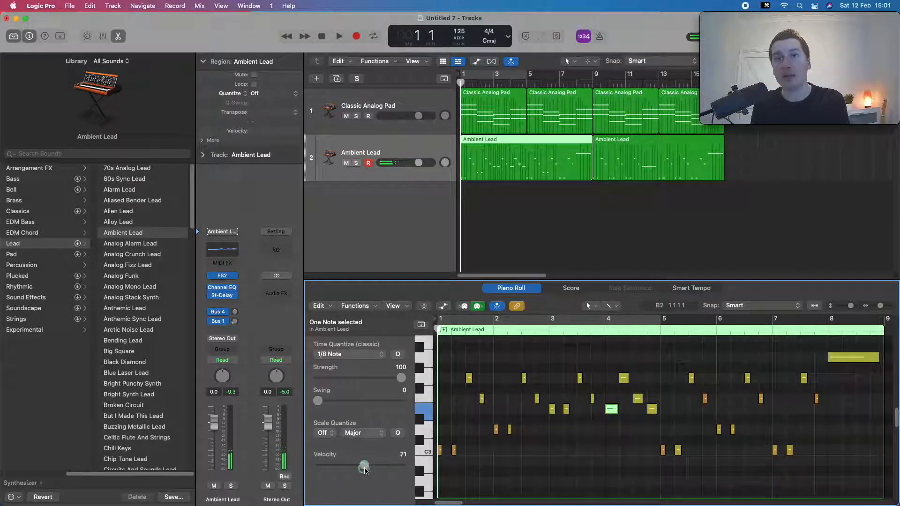
left_click(584, 459)
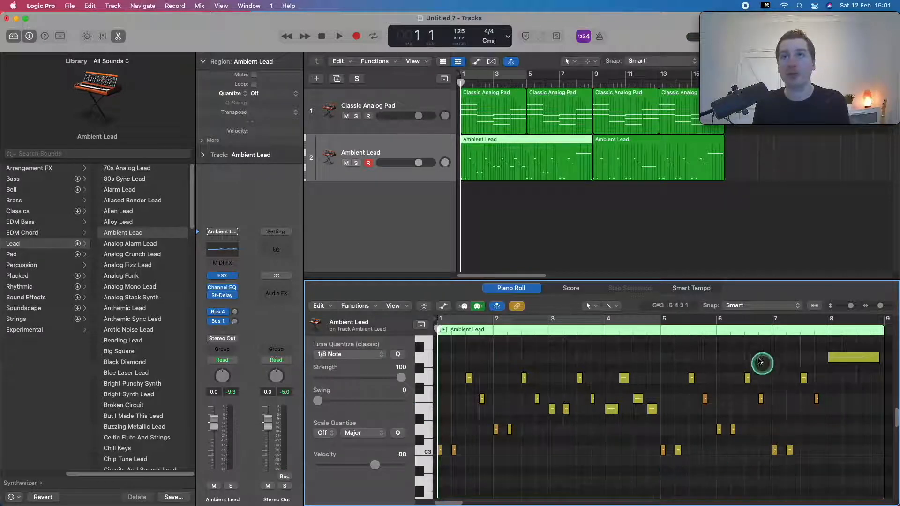
Step: Review the Piano Roll's snap options while keeping Smart, try its zoom, and close the editor
left_click(748, 305)
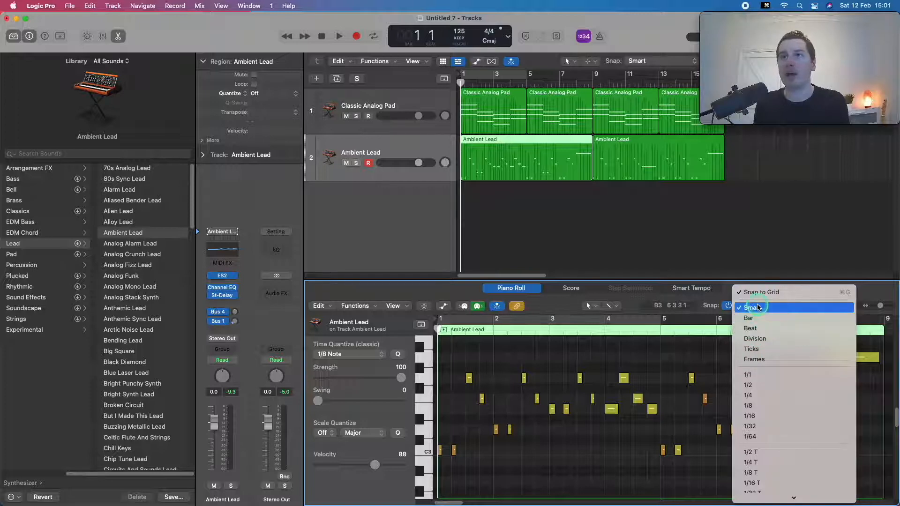
left_click(706, 358)
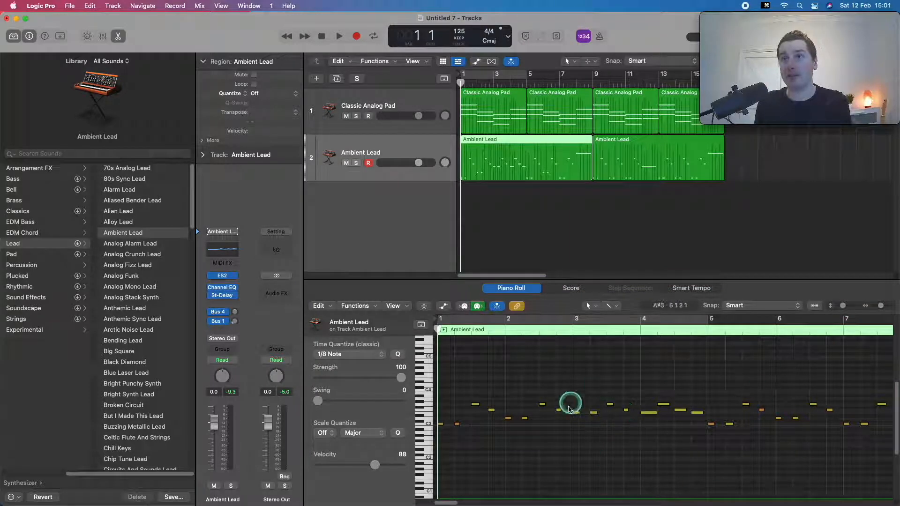
mouse_move(843, 306)
left_mouse_down()
mouse_move(890, 311)
mouse_move(854, 309)
left_mouse_up()
key("e")
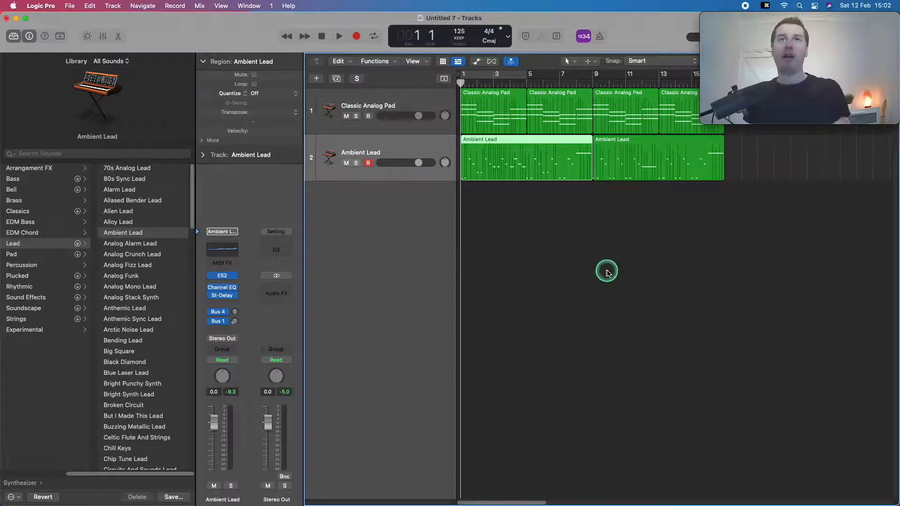
Step: Play the arrangement from the beginning while muting and unmuting the Ambient Lead track to compare the sound
left_click(347, 164)
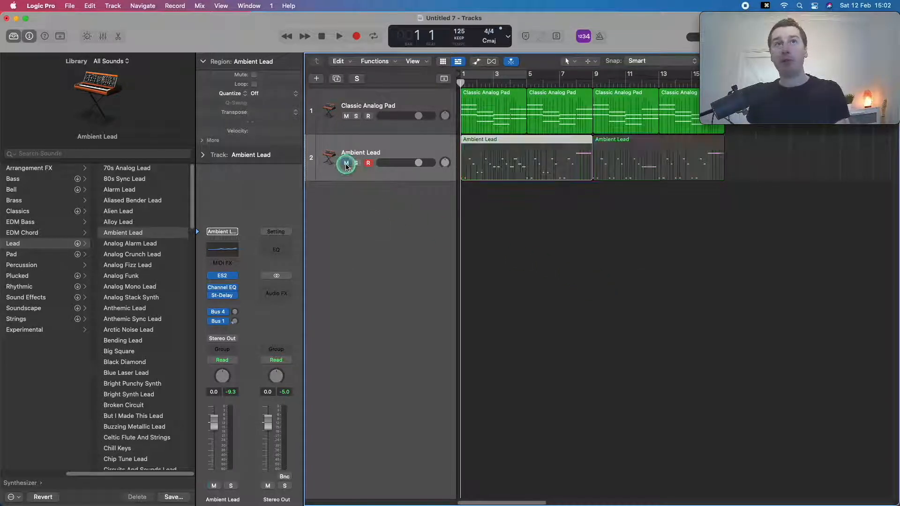
key("Return")
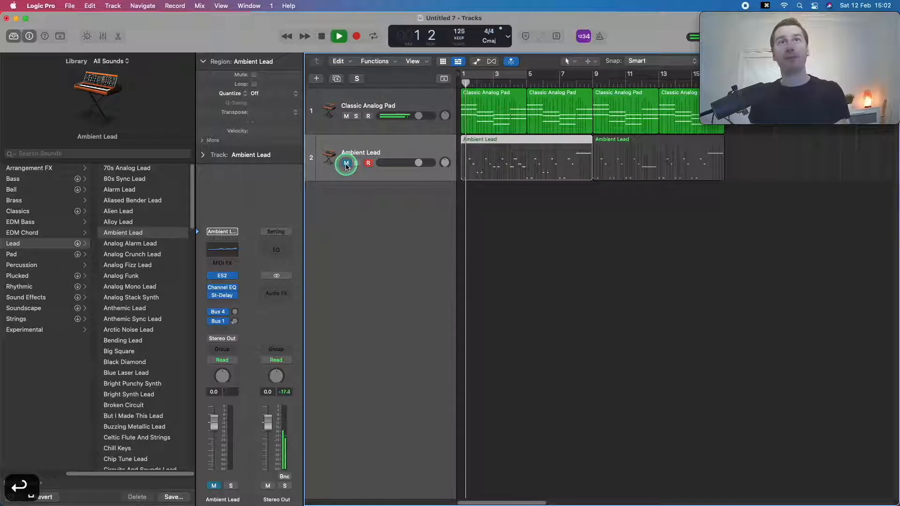
left_click(347, 164)
left_click(346, 164)
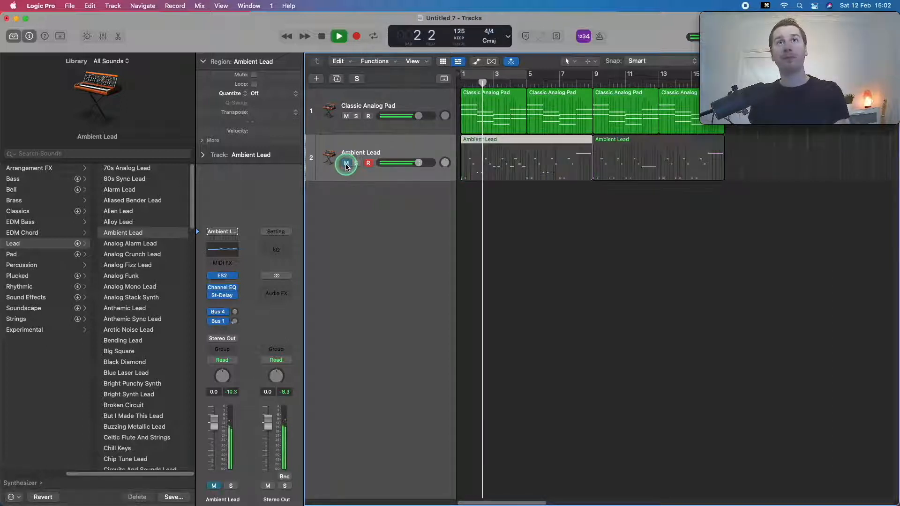
left_click(347, 164)
key("space")
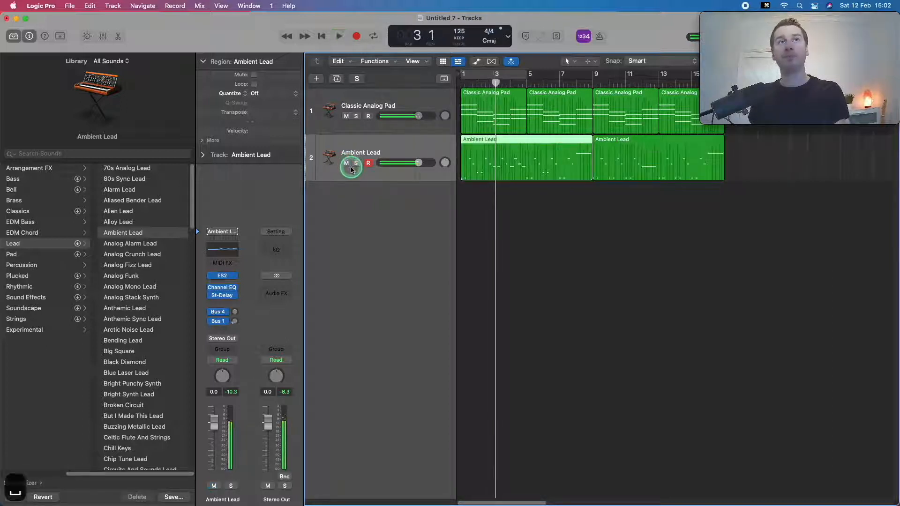
Step: Solo the Classic Analog Pad during playback, then unsolo it to hear both tracks together
left_click(356, 116)
key("space")
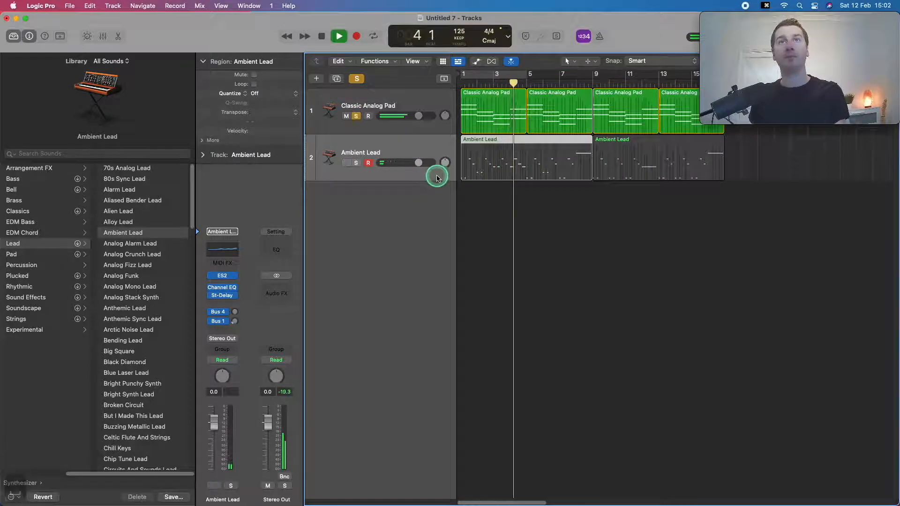
left_click(356, 117)
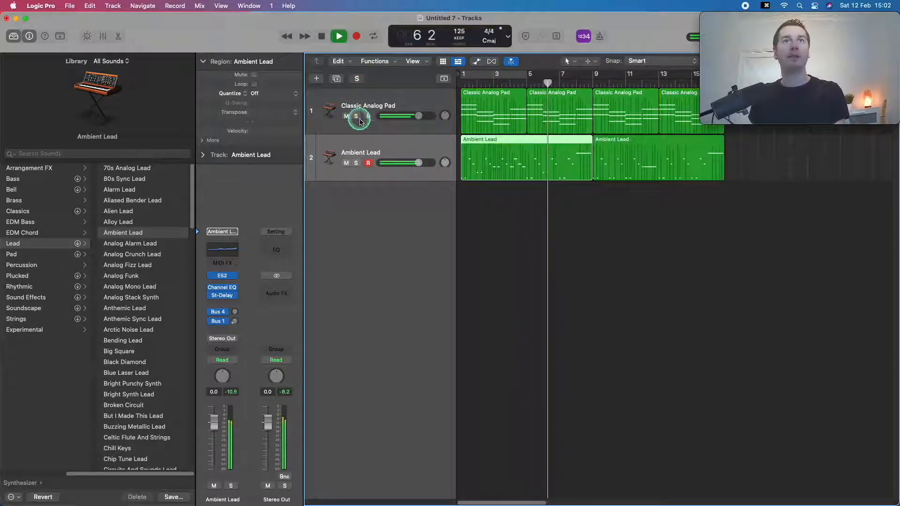
left_click(432, 158)
key("space")
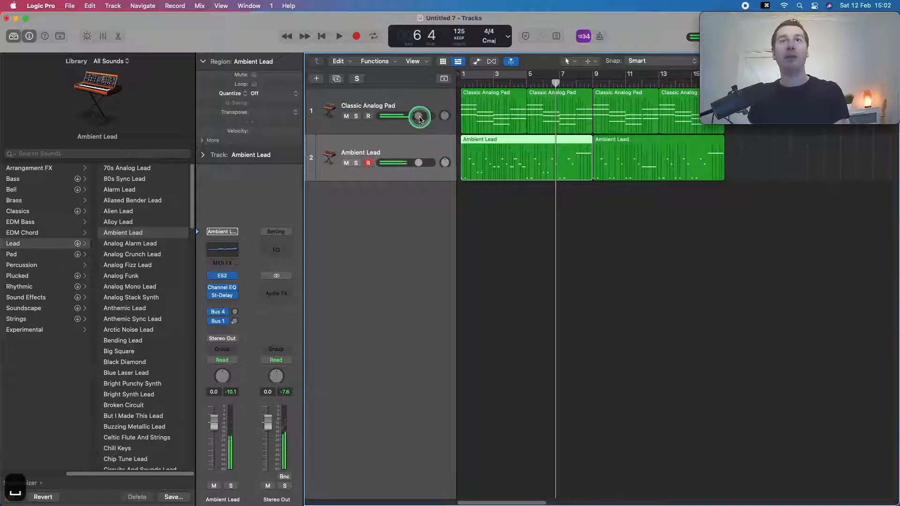
Step: Lower the Classic Analog Pad's volume and set the Ambient Lead's to -7.8 dB, listening from the beginning
left_click_drag(420, 119, 404, 117)
left_click(421, 162)
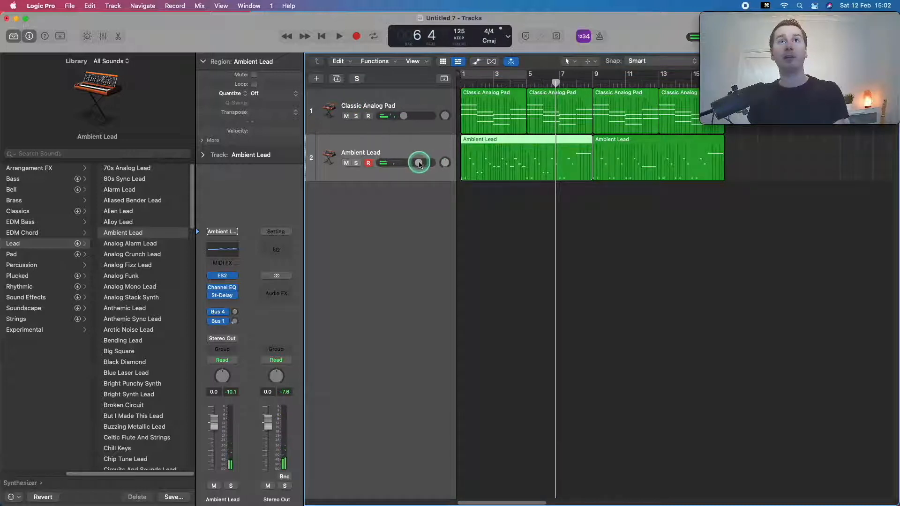
key("Return")
key("space")
mouse_move(419, 163)
left_mouse_down()
mouse_move(373, 164)
mouse_move(402, 164)
left_mouse_up()
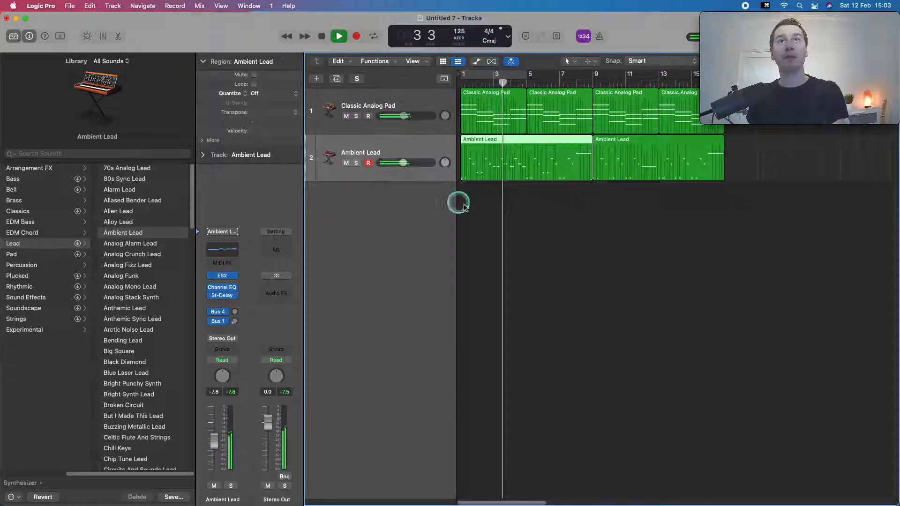
key("space")
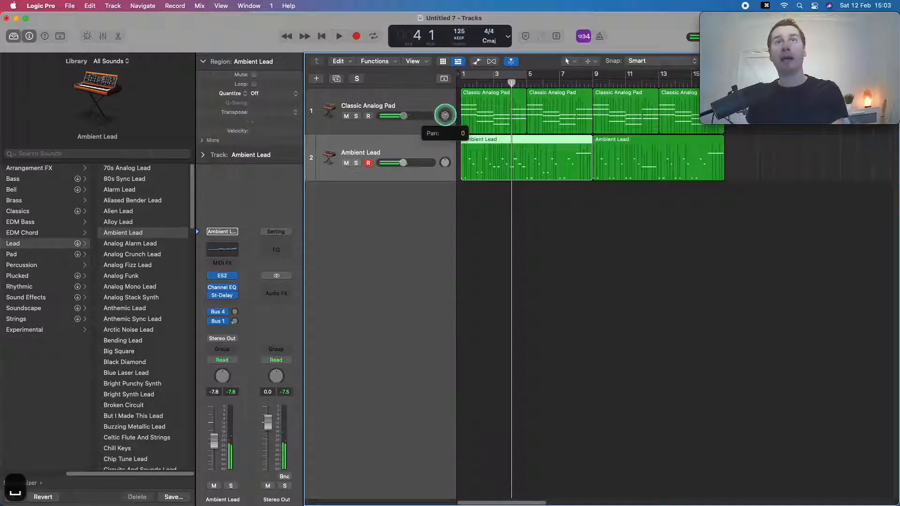
Step: Pan the Classic Analog Pad to the left and the Ambient Lead right to +63, and listen from the beginning
left_click_drag(445, 163, 446, 92)
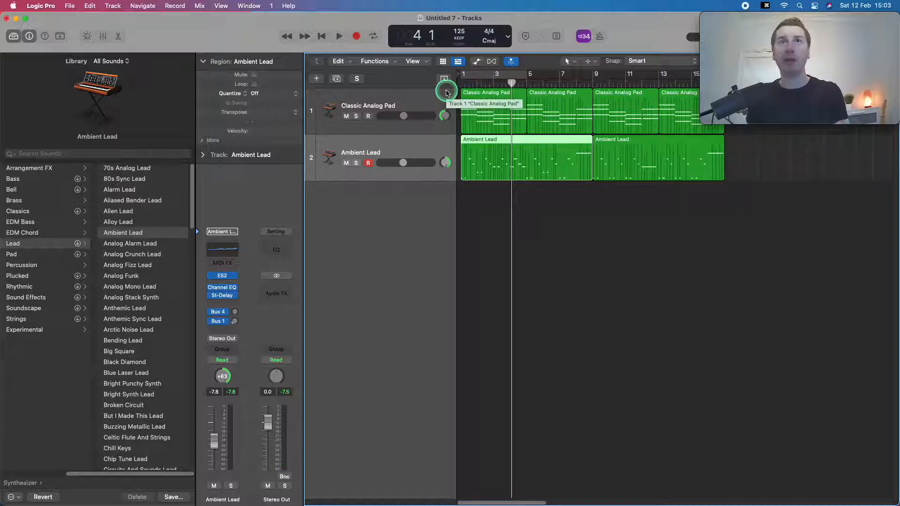
key("space")
key("Return")
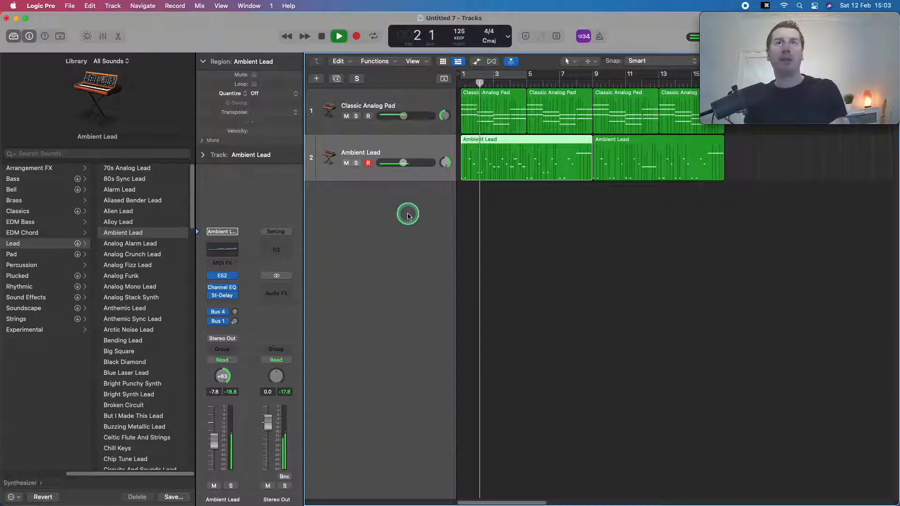
key("space")
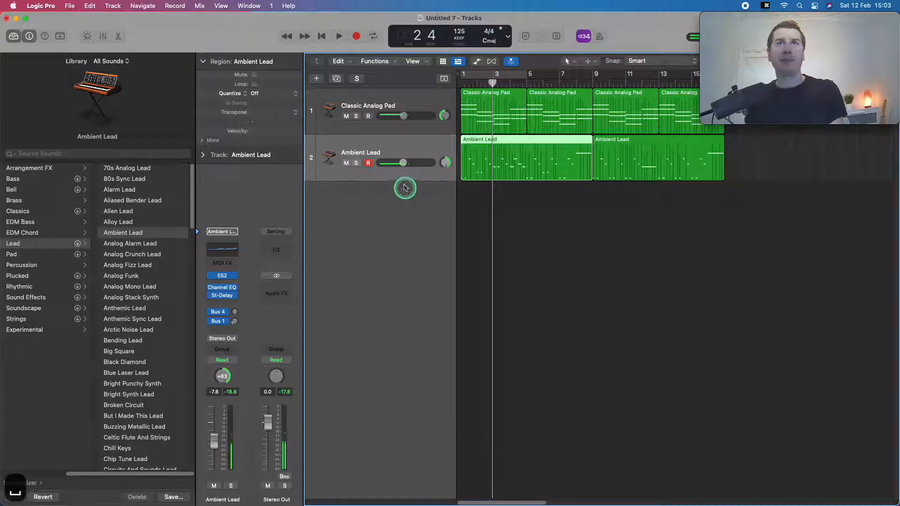
Step: Raise the Classic Analog Pad's volume and set the Ambient Lead's volume to -4.2 dB
left_click_drag(404, 116, 411, 116)
left_click_drag(402, 163, 416, 163)
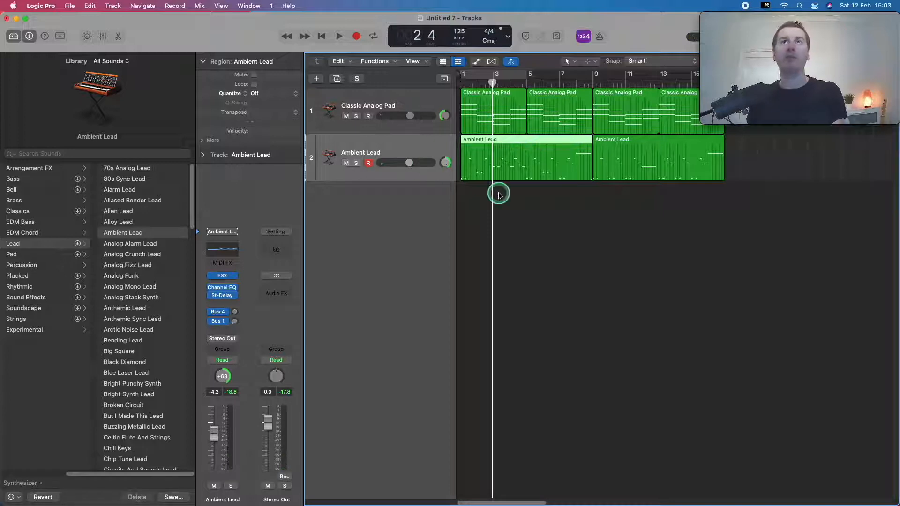
Step: Examine the whole arrangement at different zoom levels, fitting all regions in view and varying the track height and timeline scale
left_click_drag(838, 61, 878, 63)
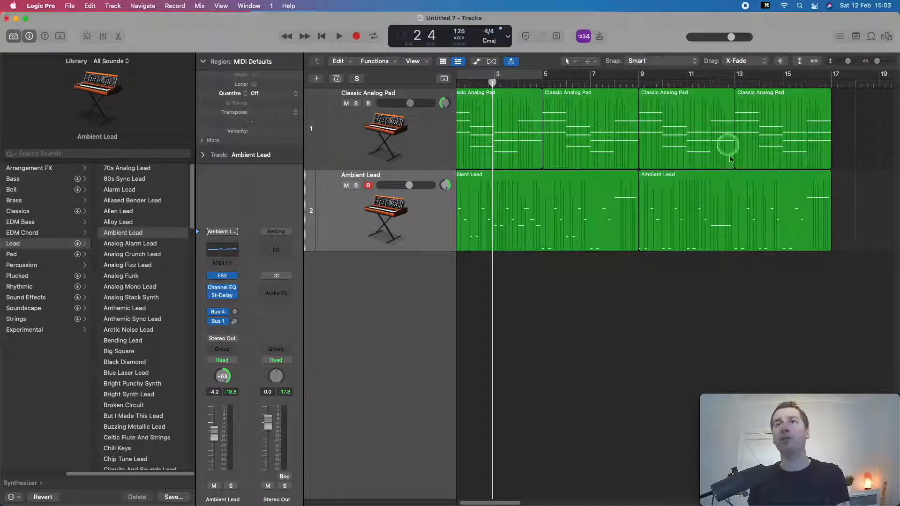
left_click(593, 284)
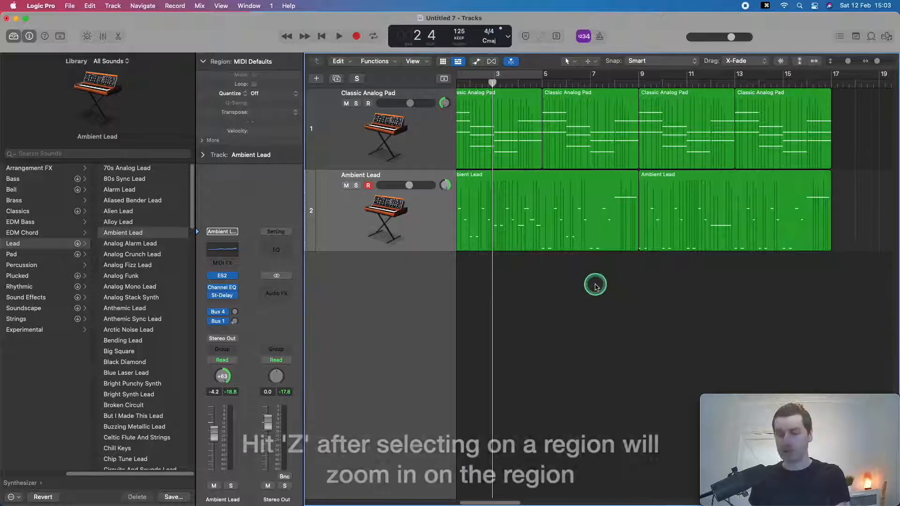
key("z")
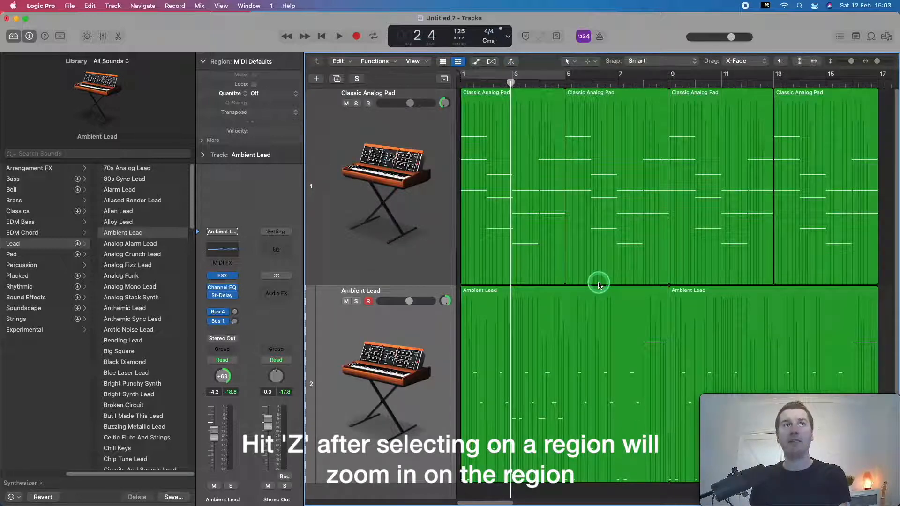
key("z")
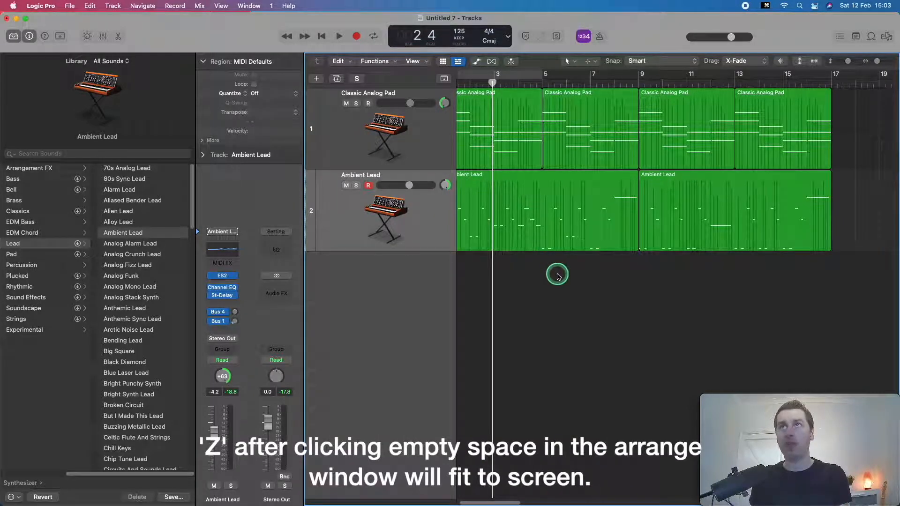
scroll(560, 273, "up", 5)
scroll(560, 273, "down", 5)
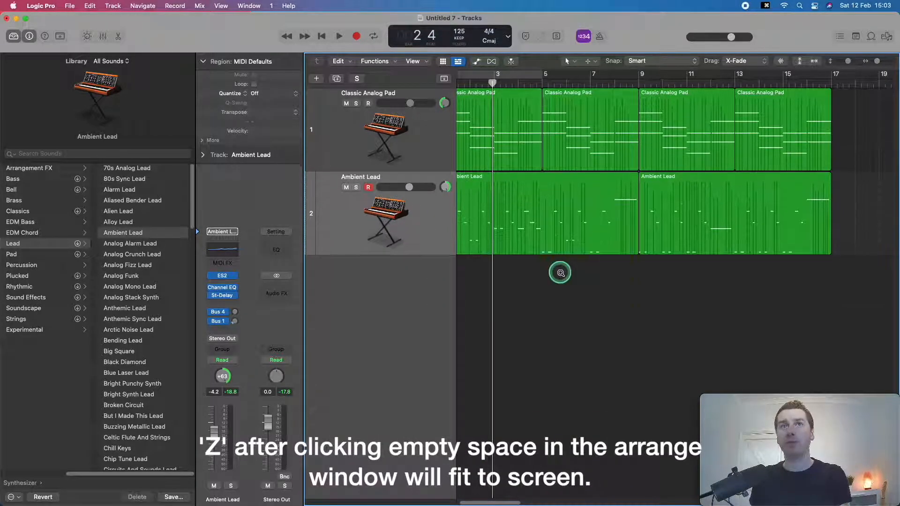
scroll(561, 274, "up", 3)
scroll(561, 273, "down", 3)
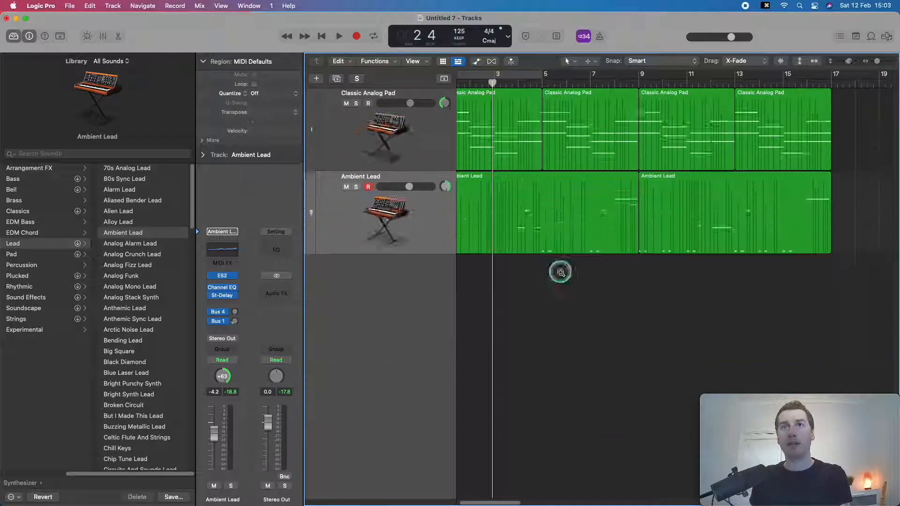
scroll(561, 272, "up", 4)
scroll(561, 270, "down", 3)
scroll(561, 270, "up", 4)
scroll(561, 270, "down", 3)
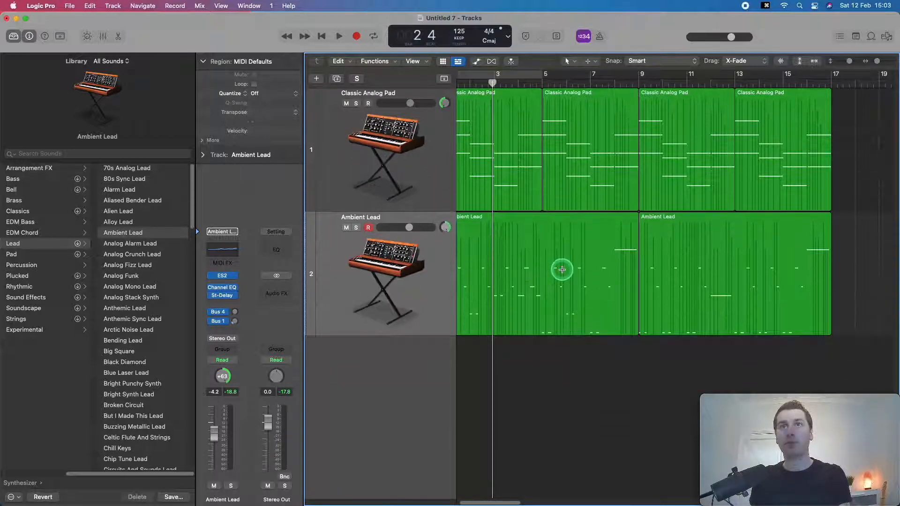
scroll(563, 271, "right", 3)
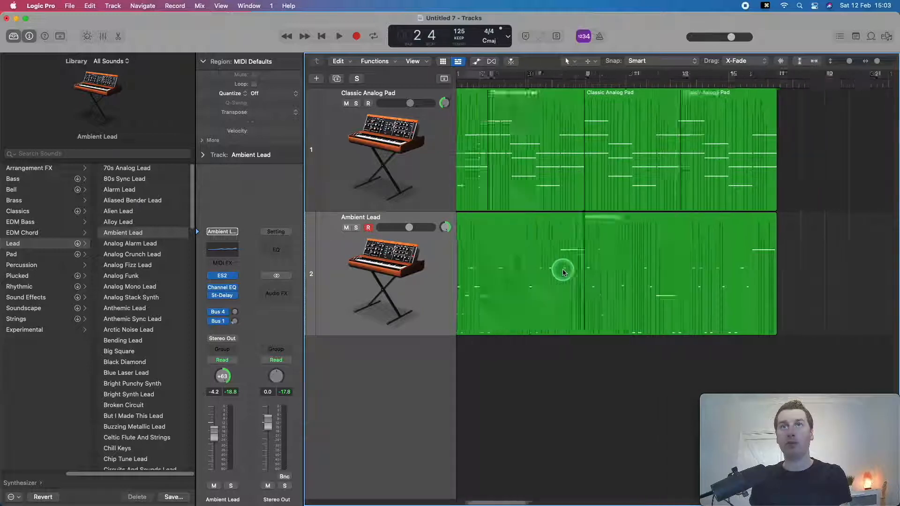
scroll(563, 271, "right", 5)
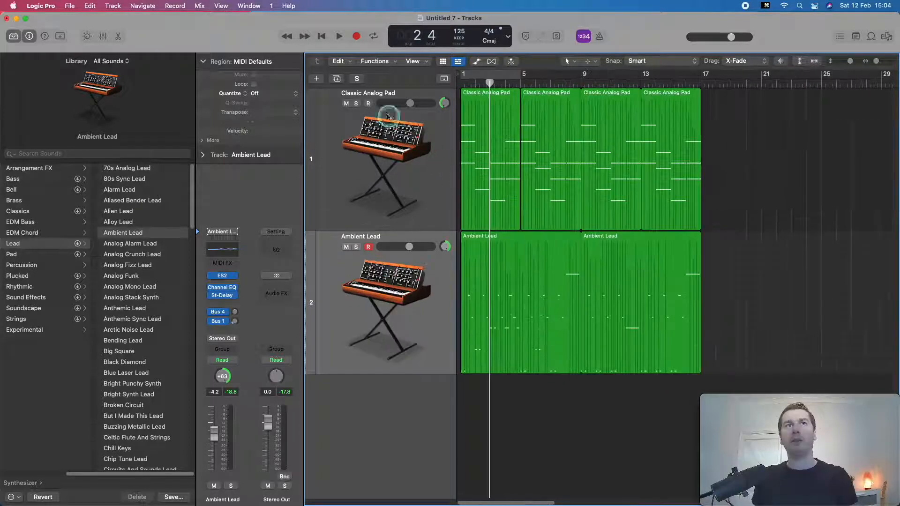
Step: Duplicate the Ambient Lead track and delete the empty duplicate
left_click(336, 78)
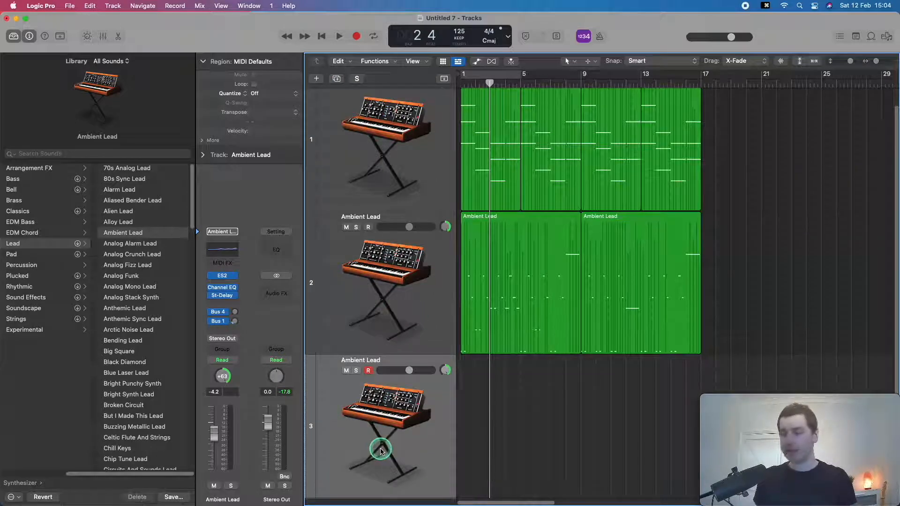
left_click(405, 317)
left_click(395, 430)
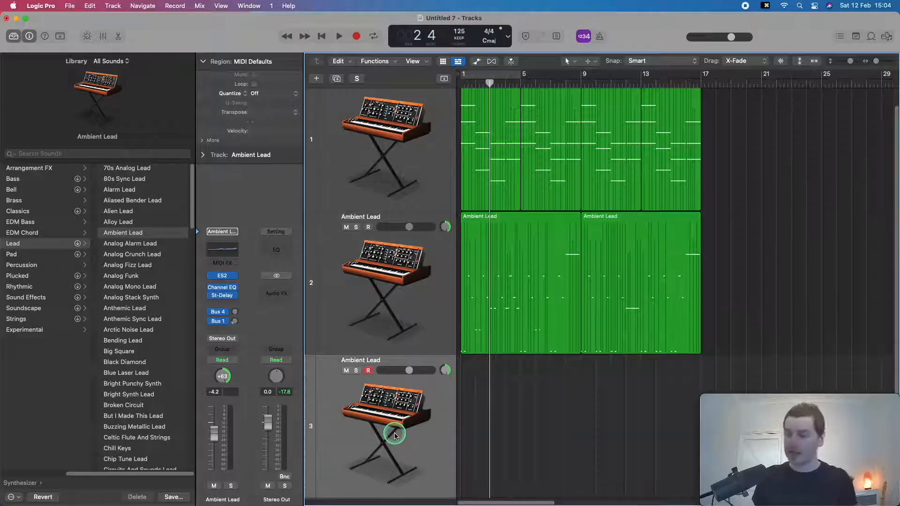
key("BackSpace")
left_click(505, 419)
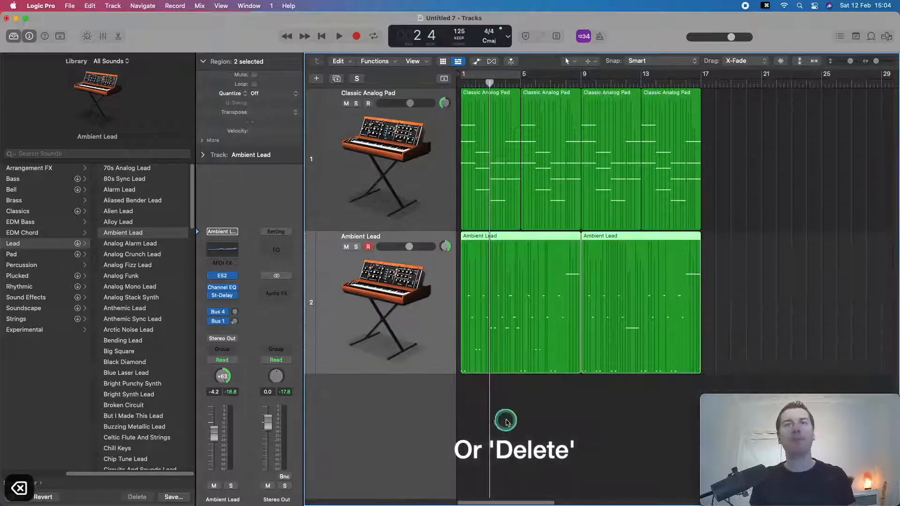
key("Return")
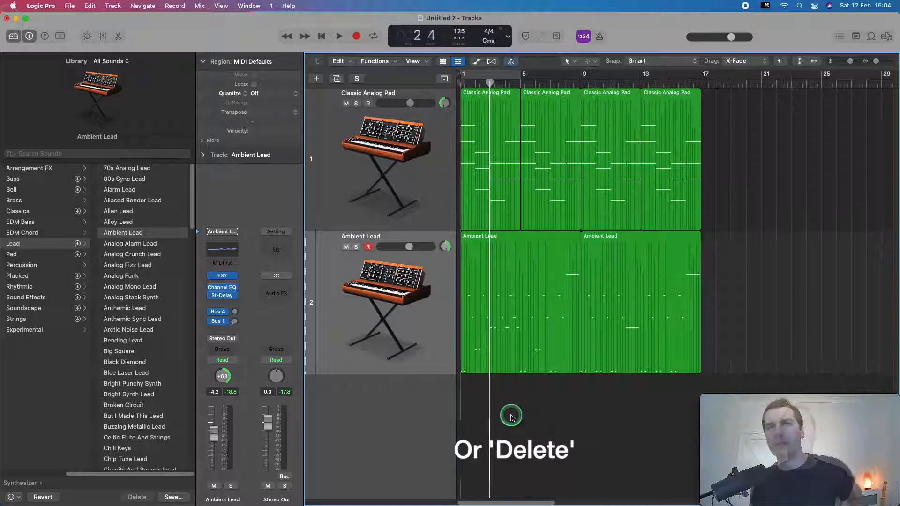